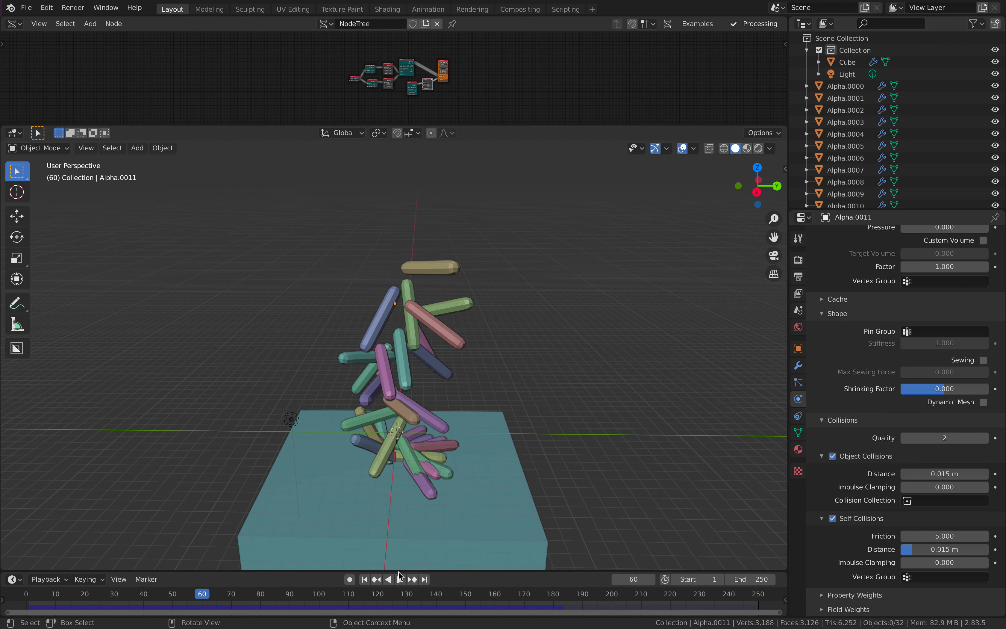
- Play the finished sausage simulation and examine from an angle how the sausages pile up on the cube
middle_click_drag(407, 477, 430, 505)
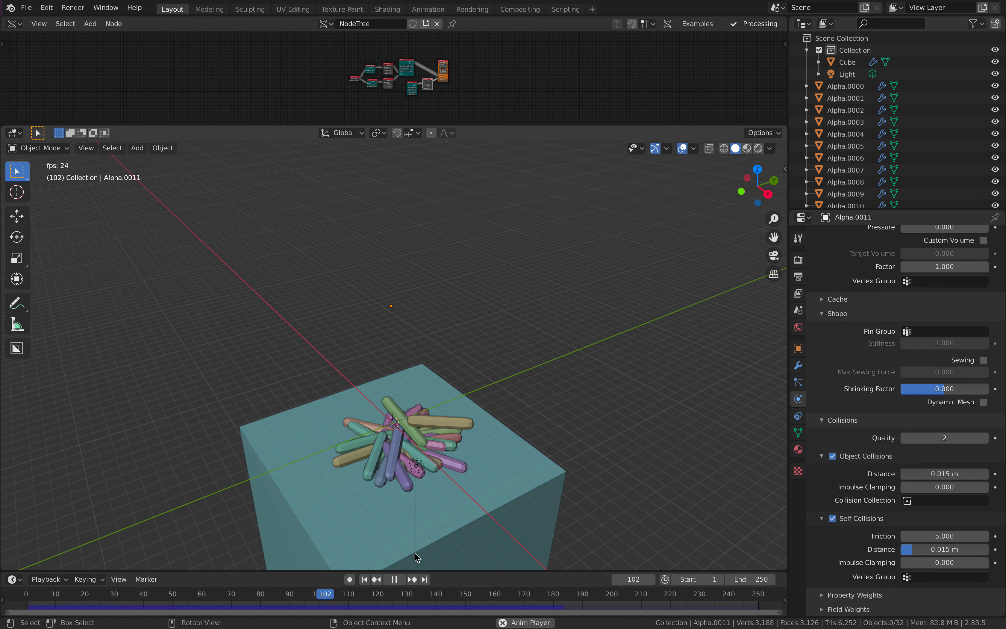
key("space")
key("space")
left_click(421, 432)
key("space")
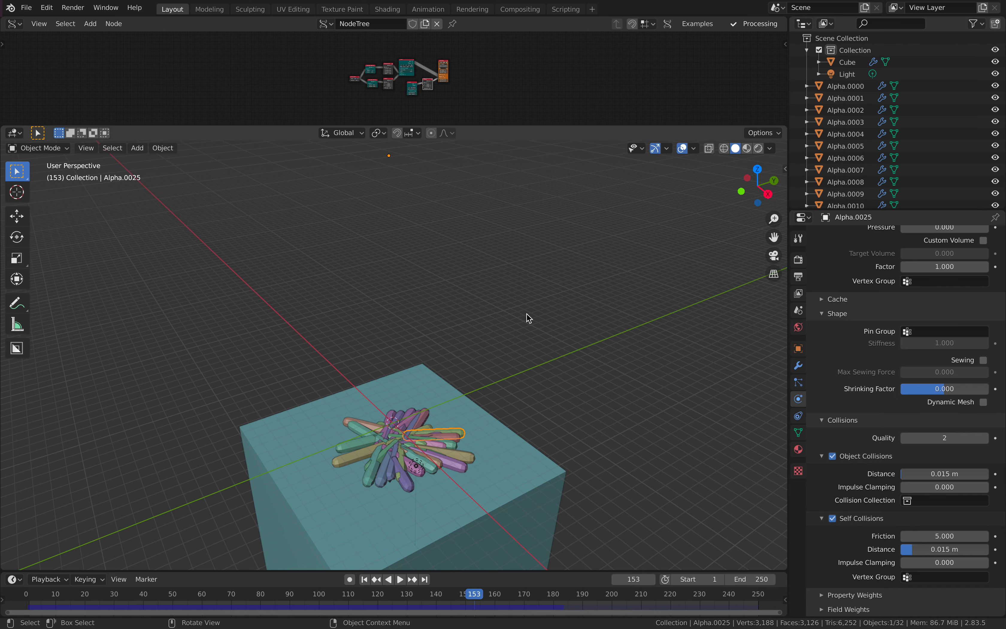
middle_click_drag(416, 331, 357, 346)
- Start a new file without saving the changes to sausage_002
left_click(26, 7)
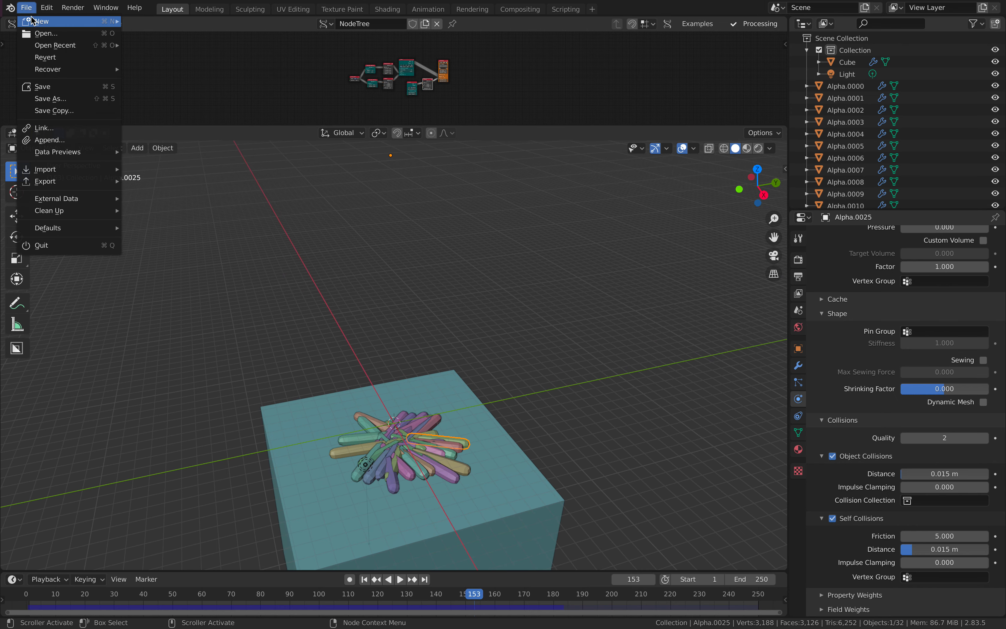
mouse_move(41, 21)
left_click(165, 23)
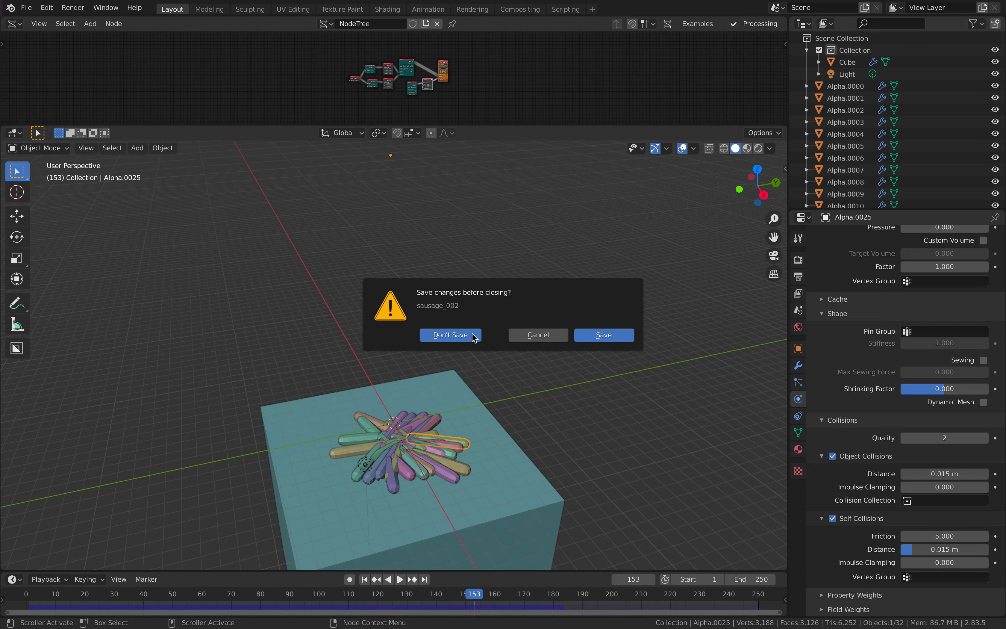
left_click(445, 336)
- Split the 3D viewport into two stacked areas and delete all default objects in the scene
left_click_drag(829, 18, 665, 266)
left_click(611, 373)
key("a")
key("Delete")
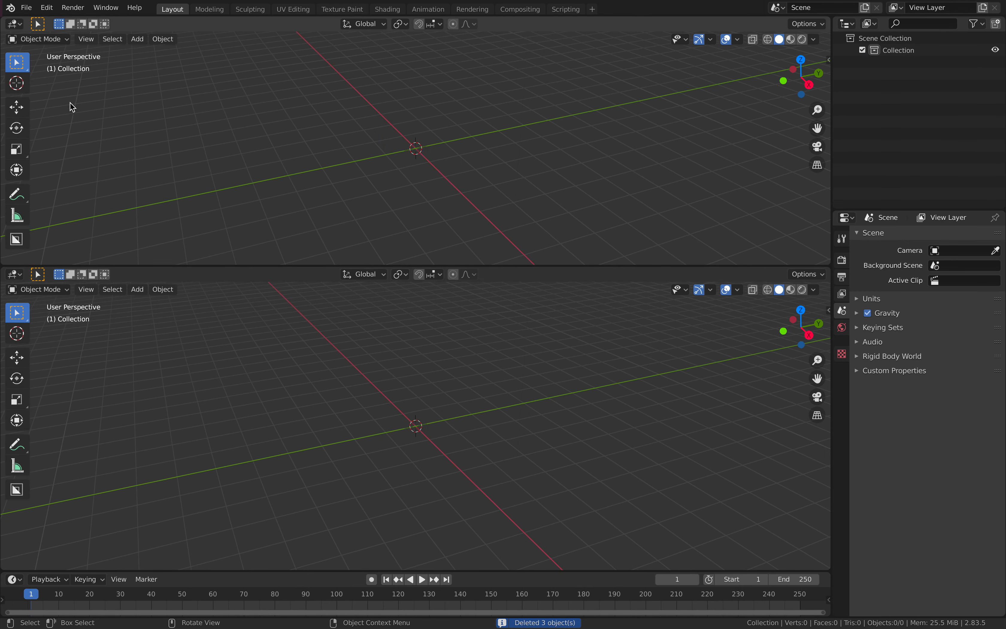
- Switch the upper area to the Sverchok Nodes editor and create a new node tree
left_click(17, 25)
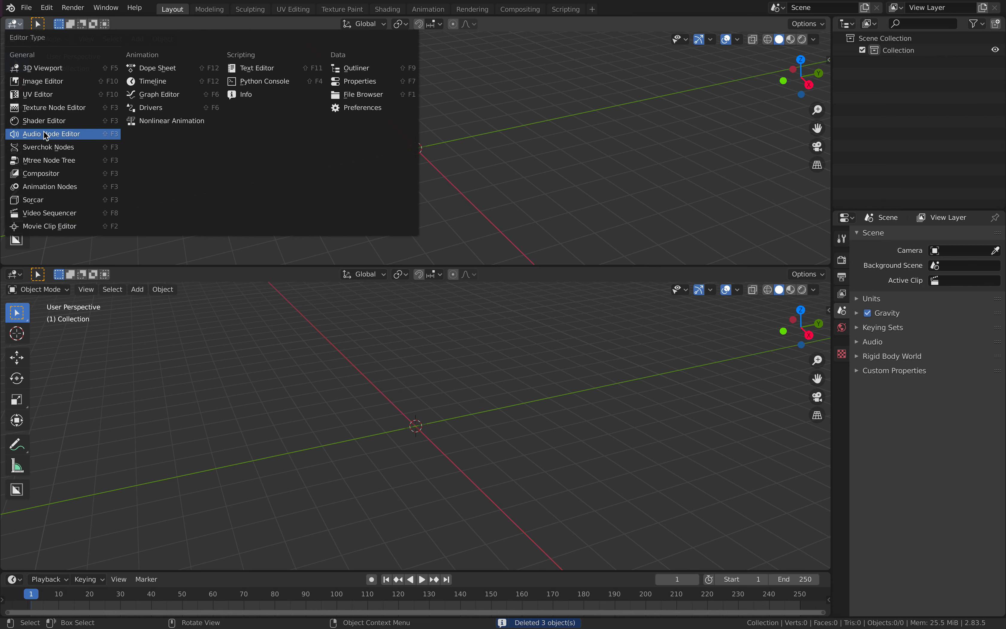
left_click(58, 150)
left_click(413, 23)
left_click_drag(697, 95, 878, 116)
- Add a Line node to the Sverchok node tree
key("shift+a")
left_click(367, 133)
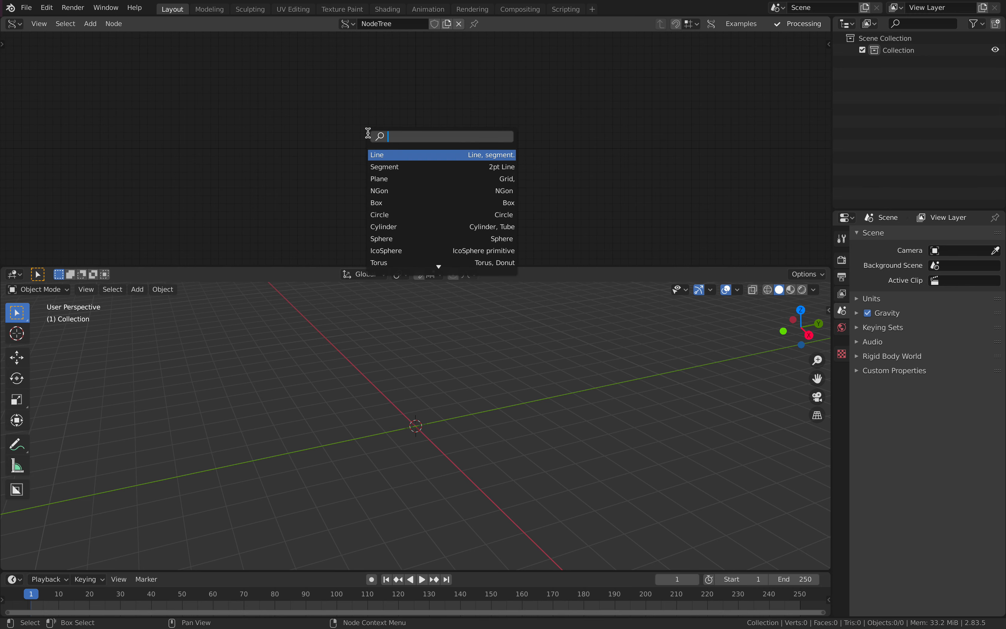
type("line")
key("Return")
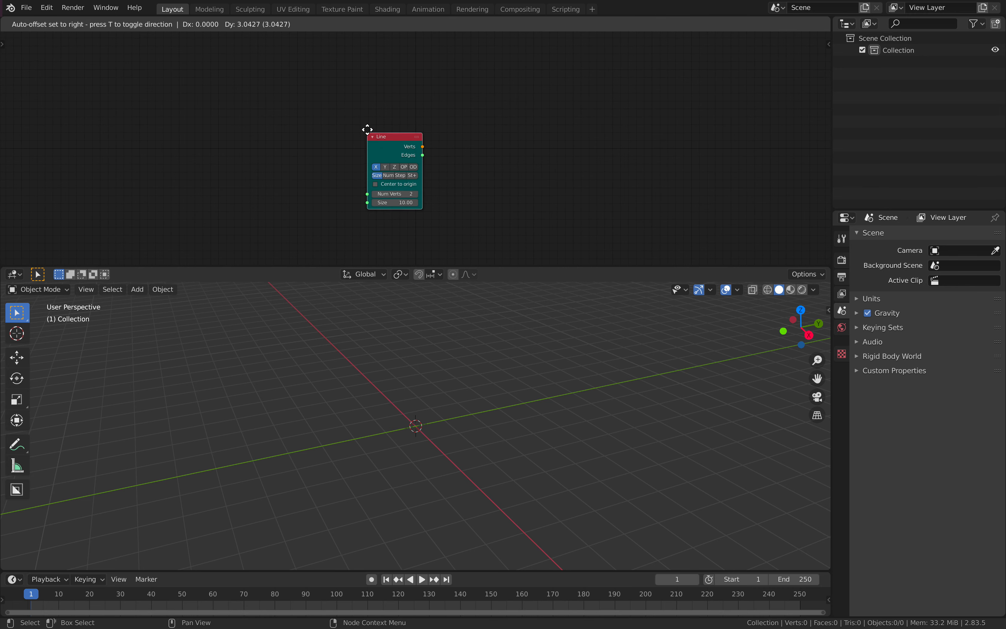
left_click(327, 109)
- Add a Skin Mesher node on the output side of the Line node
middle_click_drag(427, 122, 366, 126)
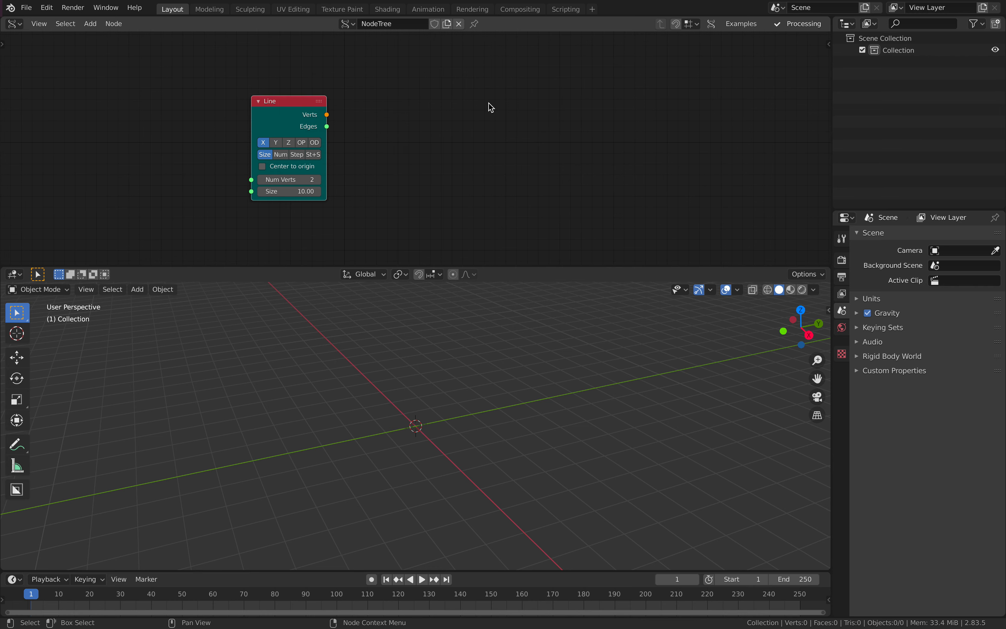
key("alt+space")
type("skin")
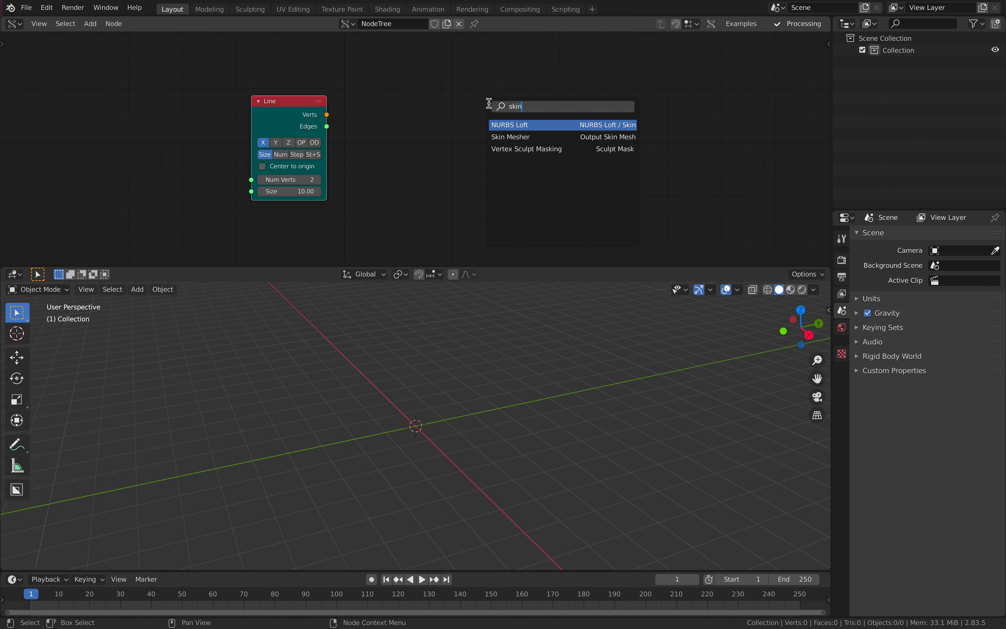
left_click(508, 137)
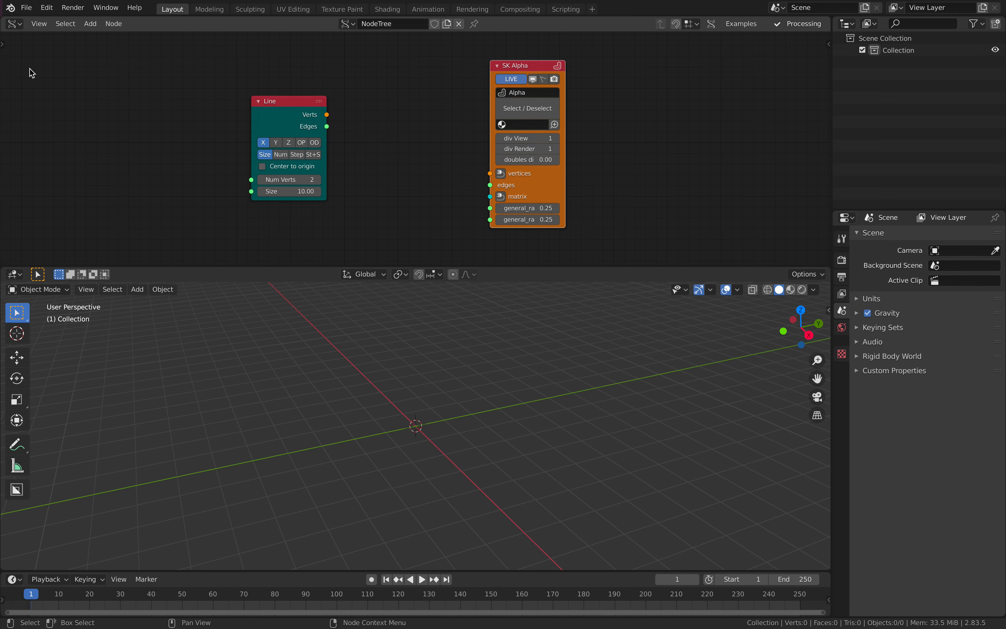
- Save the file on the Desktop as sausage_sim_001.blend
left_click(26, 7)
left_click(58, 100)
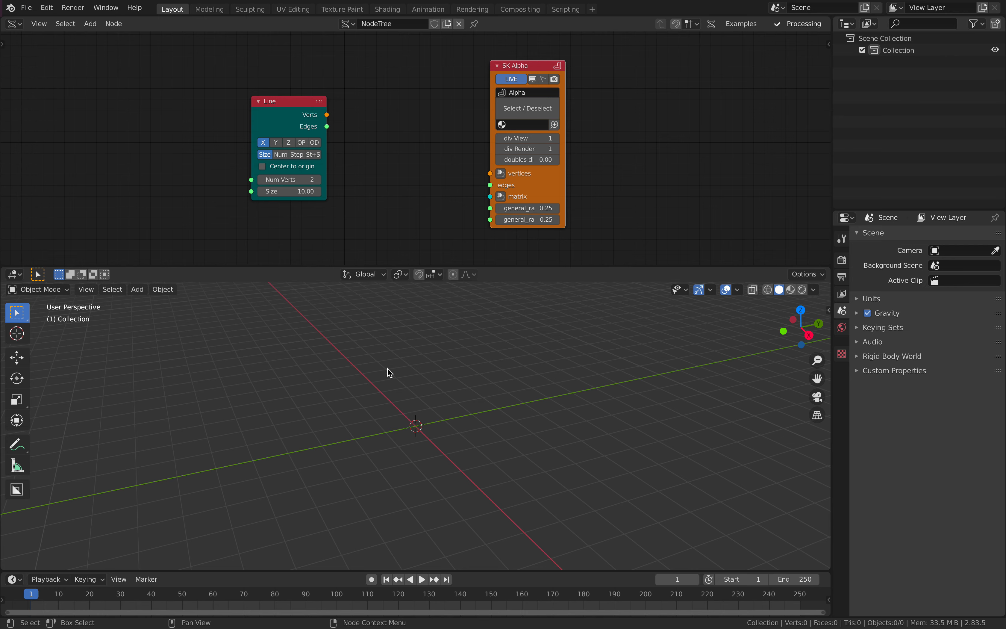
left_click(337, 555)
double_click(337, 556)
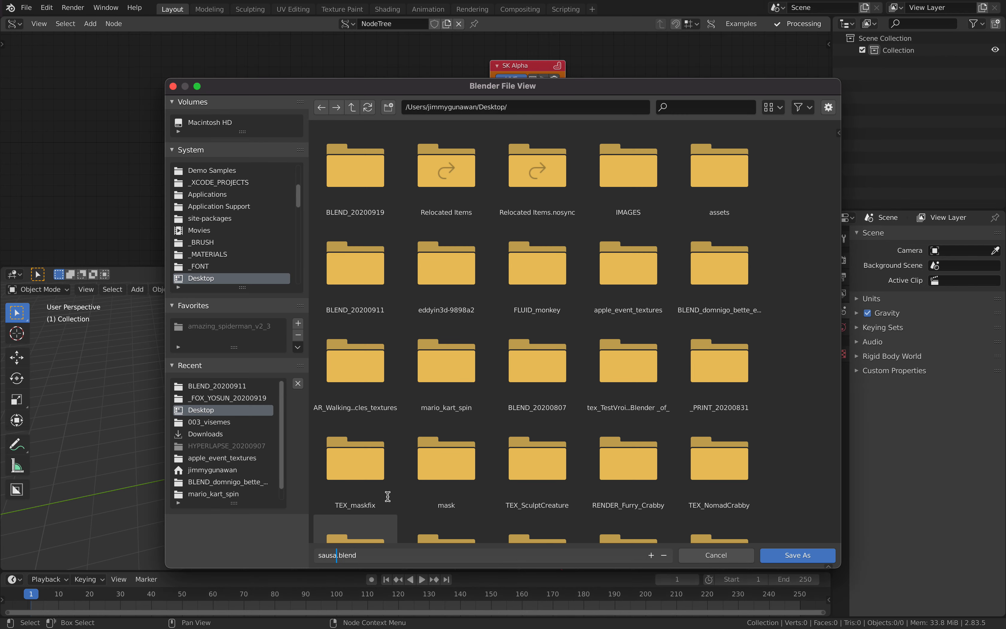
type("sausage_sim_001")
key("Return")
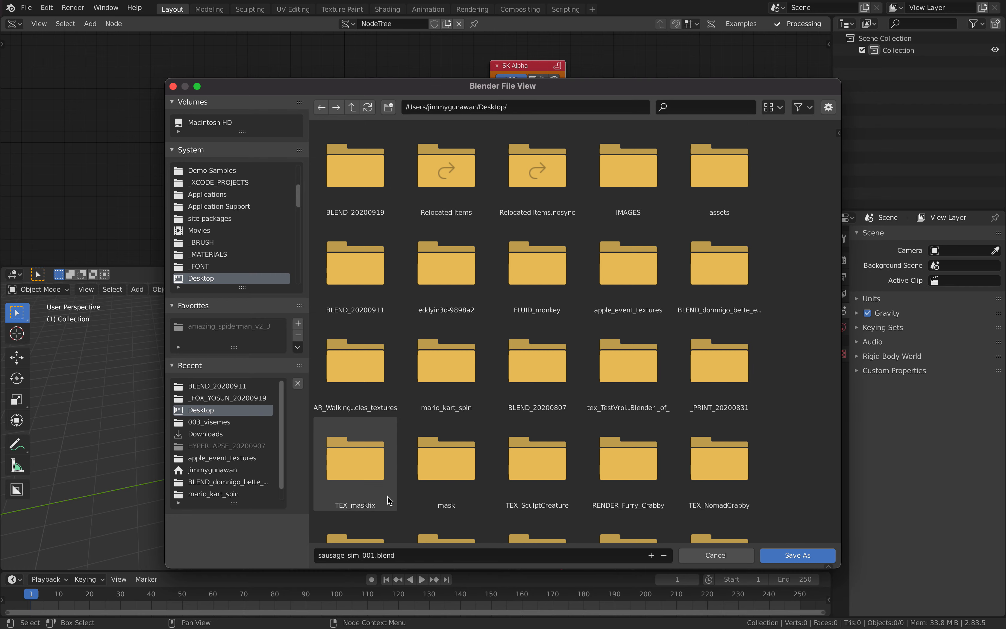
left_click(797, 555)
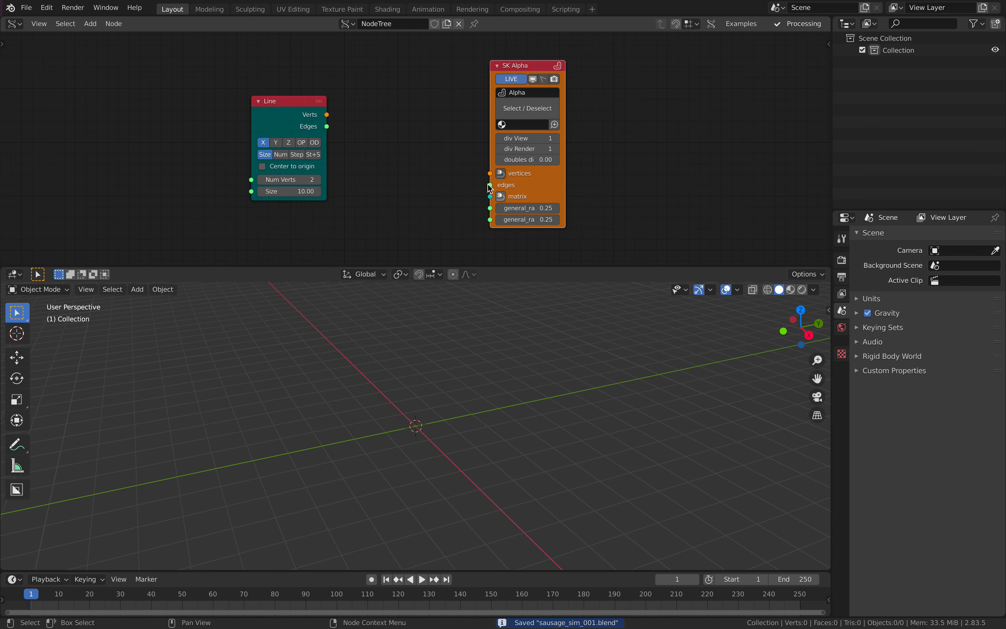
- Move the Line and SK Alpha nodes farther apart to make room between them
middle_click_drag(505, 192, 530, 171)
left_click_drag(333, 78, 320, 81)
left_click_drag(557, 48, 632, 60)
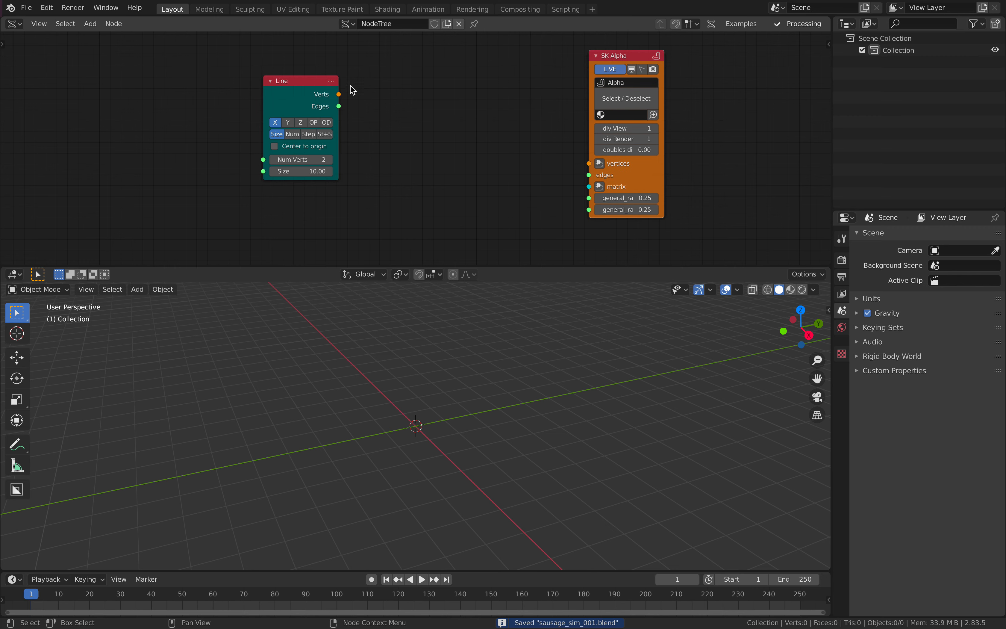
left_click_drag(308, 95, 311, 92)
left_click_drag(617, 59, 711, 76)
left_click_drag(343, 79, 292, 82)
- Add a Viewer Draw node between the Line and SK Alpha nodes
key("shift+a")
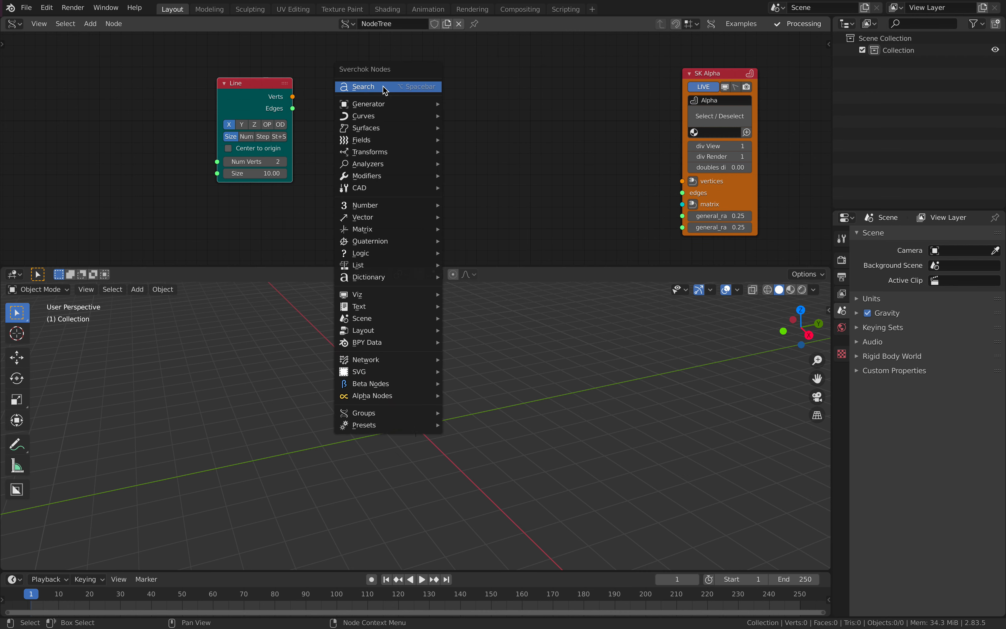
left_click(382, 85)
type("viewer")
key("Return")
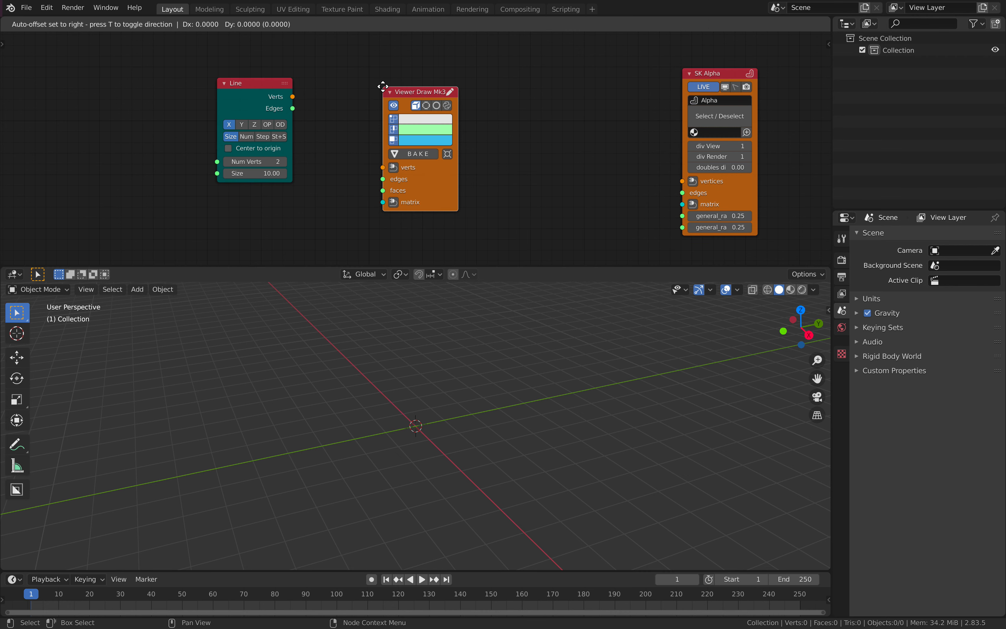
left_click(452, 69)
- Connect the Line node's Verts and Edges outputs to the Viewer Draw node
left_click(266, 83)
left_click(478, 81, "shift")
key("f")
middle_click_drag(416, 77, 447, 66)
middle_click_drag(524, 374, 538, 432)
middle_click_drag(437, 397, 416, 396)
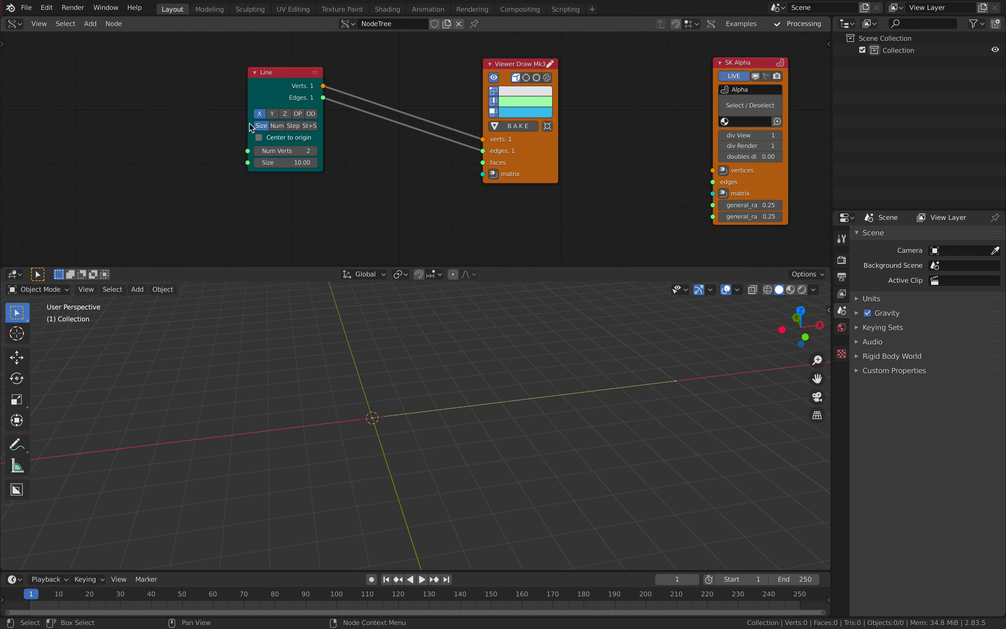
- Enable Center to origin on the Line node and widen the node
left_click(279, 137)
middle_click_drag(391, 375, 410, 377)
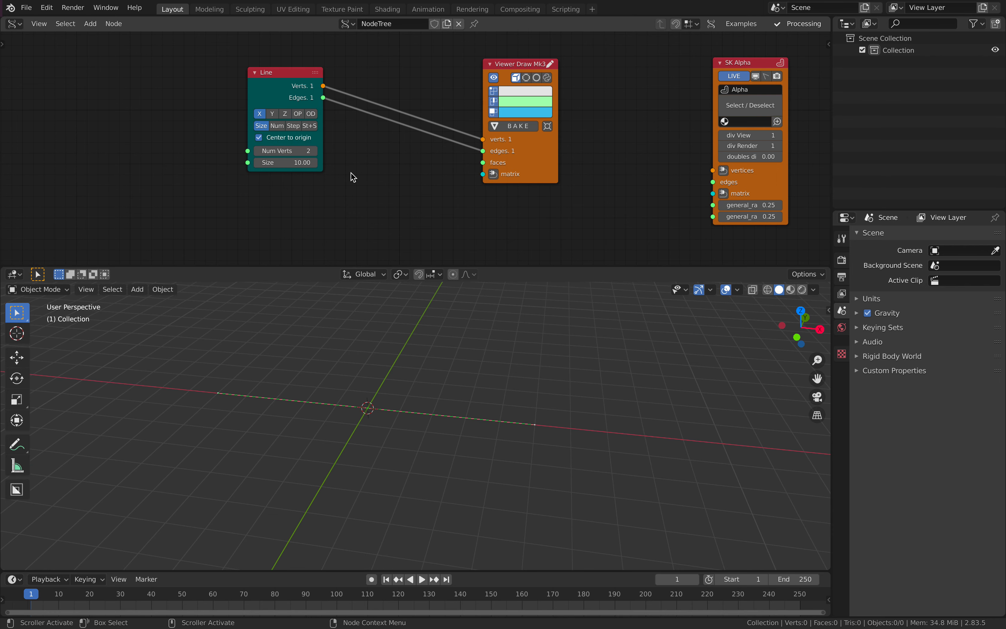
middle_click_drag(350, 175, 387, 162)
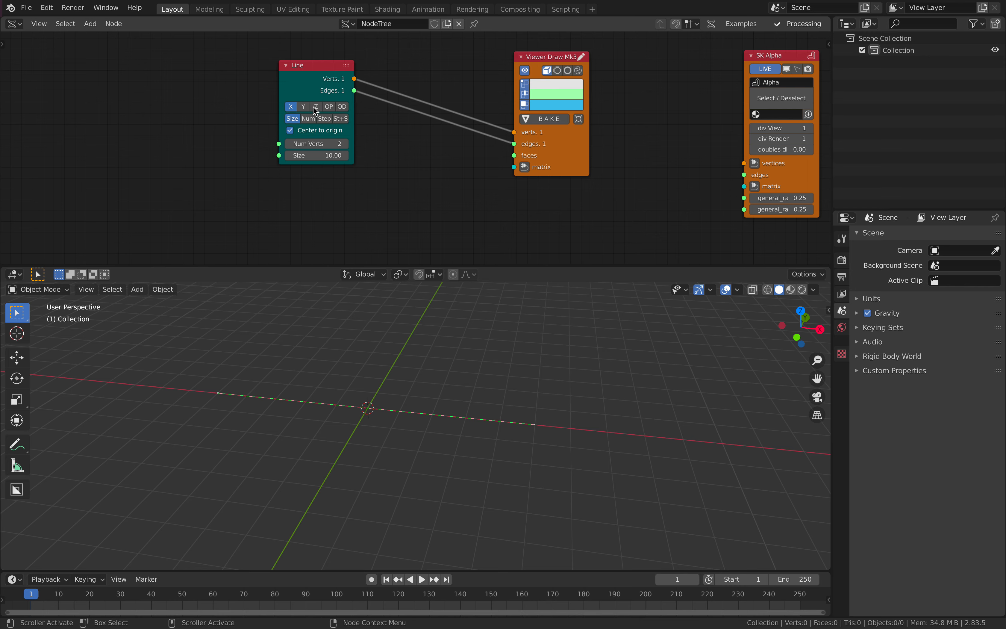
left_click_drag(354, 126, 388, 129)
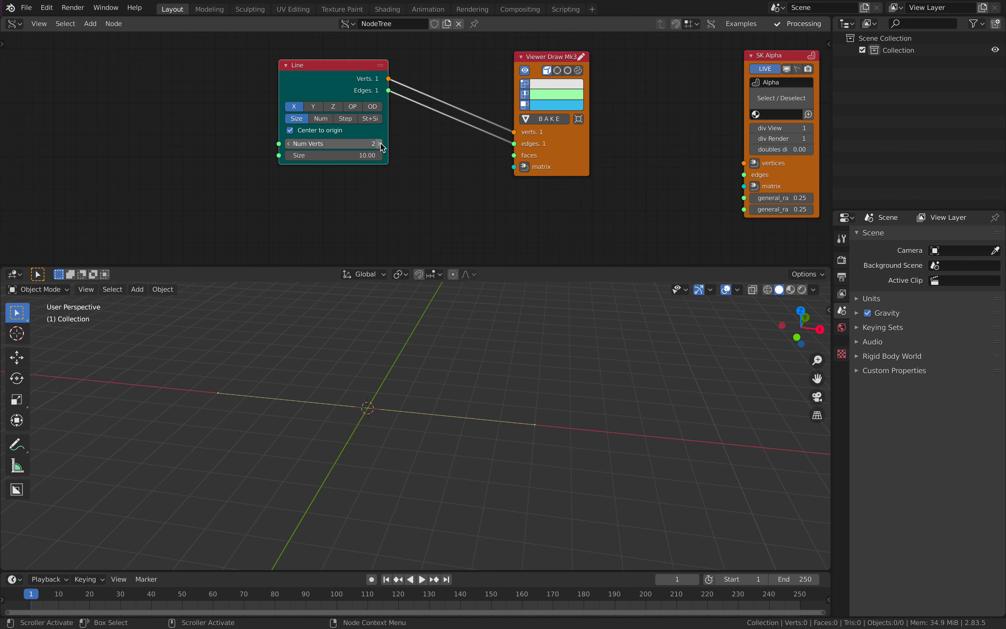
- Set the Line node's direction mode to OD (origin and direction)
left_click(374, 107)
middle_click_drag(467, 420, 346, 436)
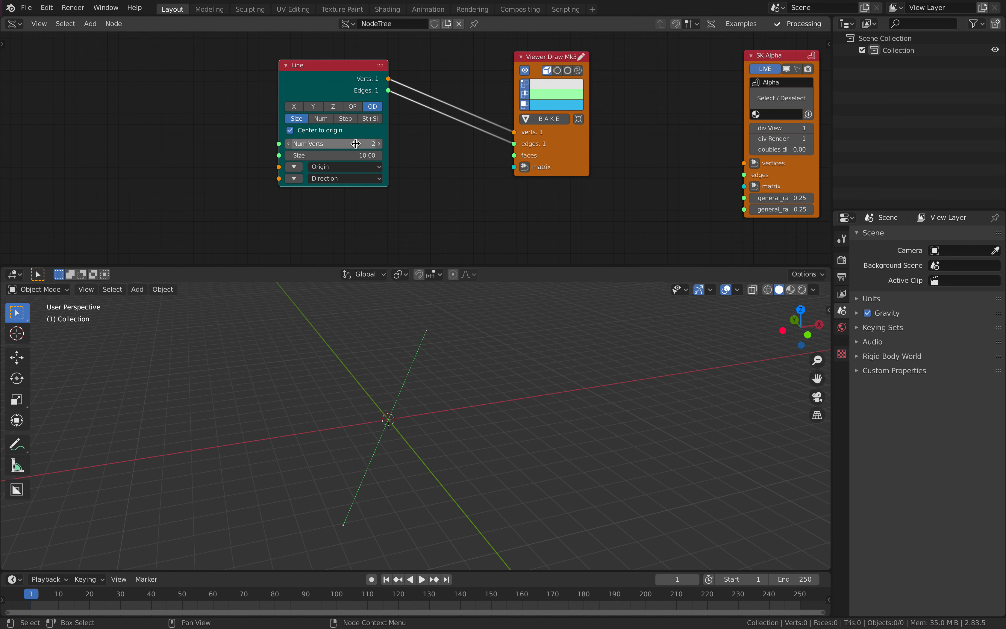
left_click(366, 107)
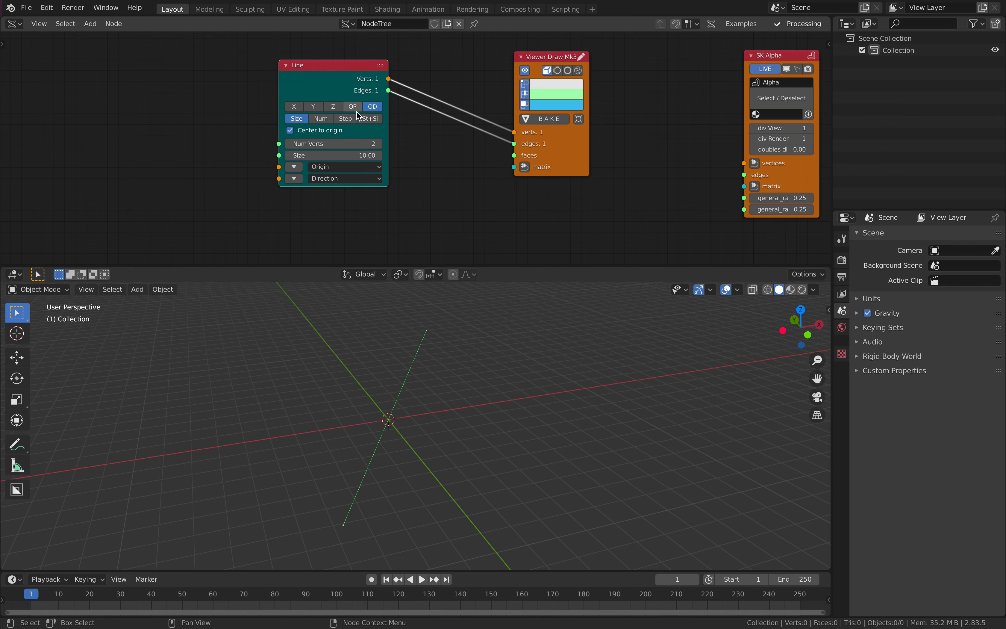
middle_click_drag(304, 152, 302, 156)
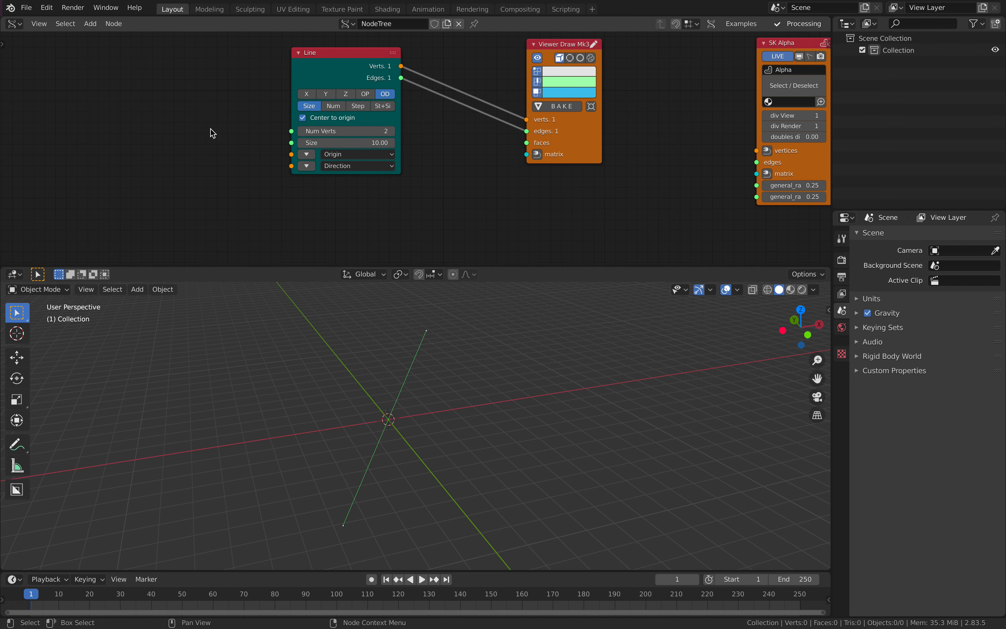
- Add a Random Vector node beside the Line node's inputs and duplicate it below
key("alt+space")
type("random")
key("Return")
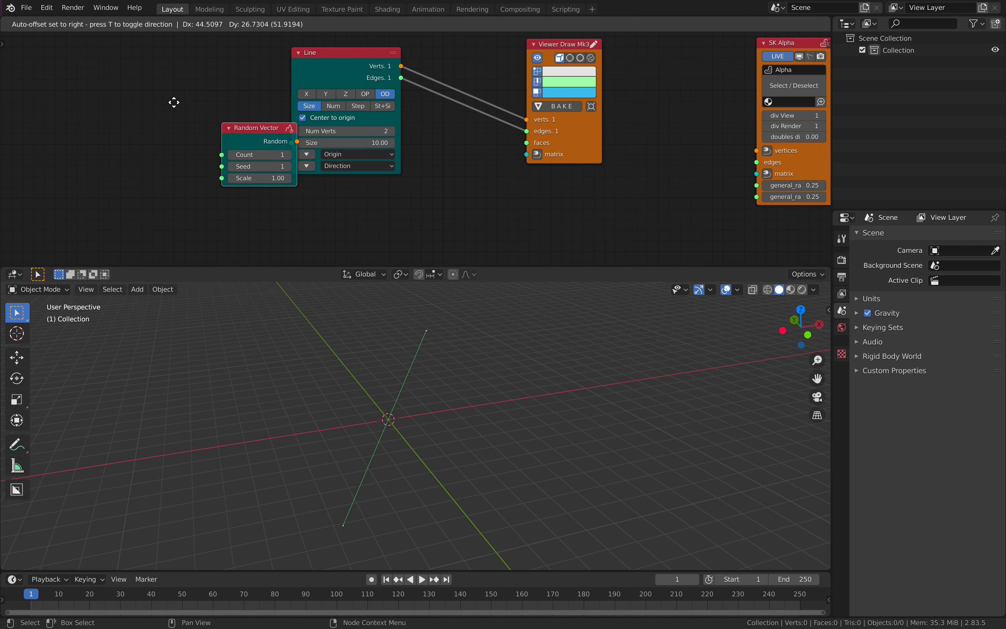
left_click(100, 82)
key("shift+d")
left_click(91, 185)
- Add an A Number node on the input side of the two Random Vector nodes
middle_click_drag(91, 185, 239, 169)
key("shift+a")
left_click(159, 153)
type("a num")
key("Return")
left_click(160, 149)
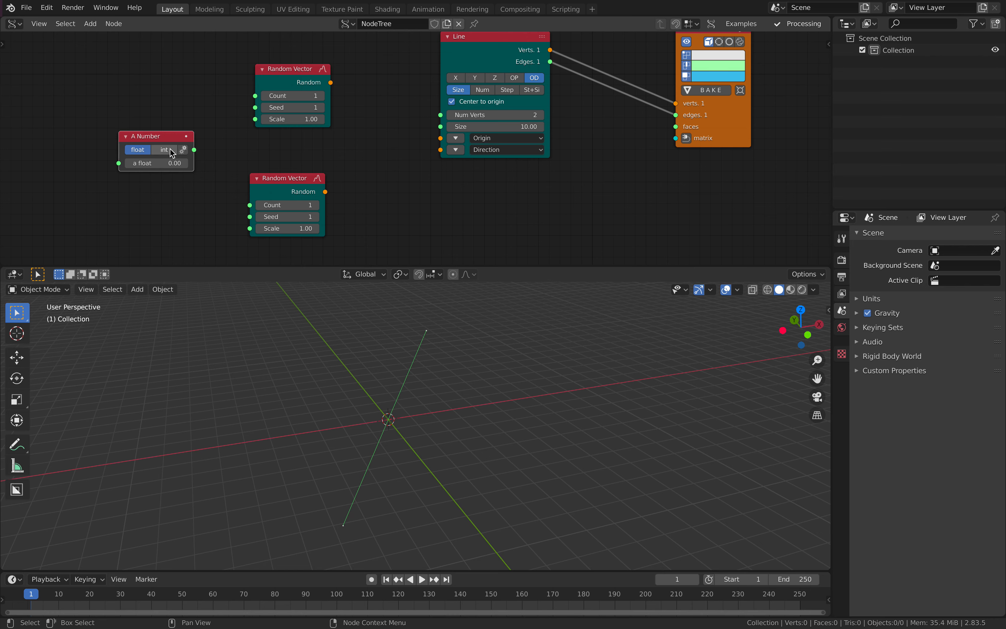
- Set the A Number node to int 5 and feed it into the Count of both Random Vector nodes
left_click_drag(171, 160, 251, 205)
key("ctrl+s")
scroll(299, 188, "down", 1)
middle_click_drag(300, 188, 290, 194)
left_click_drag(289, 182, 293, 166)
left_click_drag(279, 78, 272, 75)
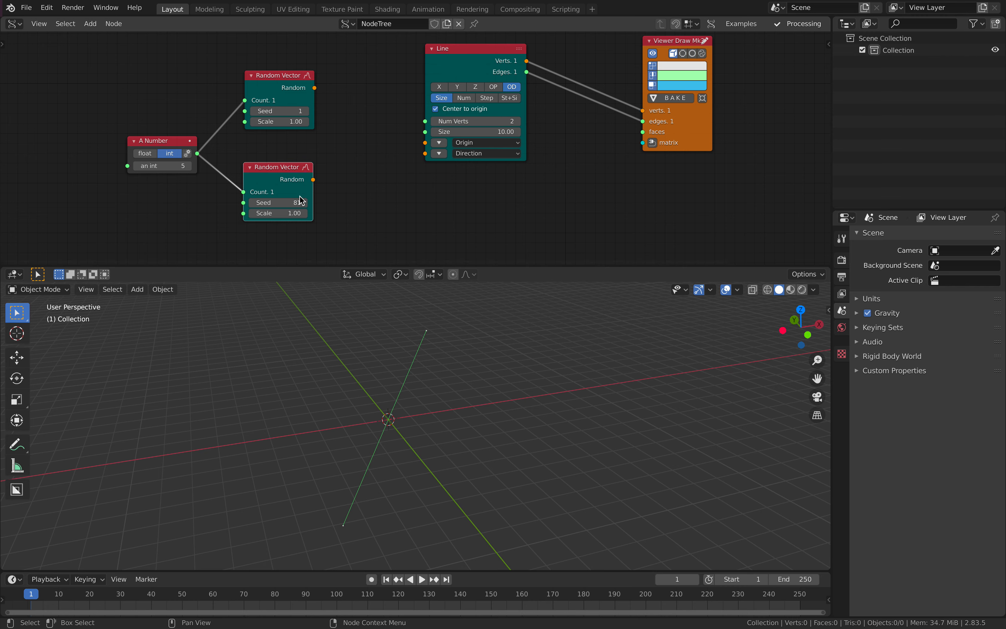
- Link the upper Random Vector to the Line's Origin and the lower one, with seed 99, to its Direction
left_click_drag(314, 179, 335, 172)
left_click_drag(406, 158, 315, 88)
middle_click_drag(480, 379, 400, 379)
left_click_drag(276, 204, 316, 204)
middle_click_drag(407, 375, 436, 356)
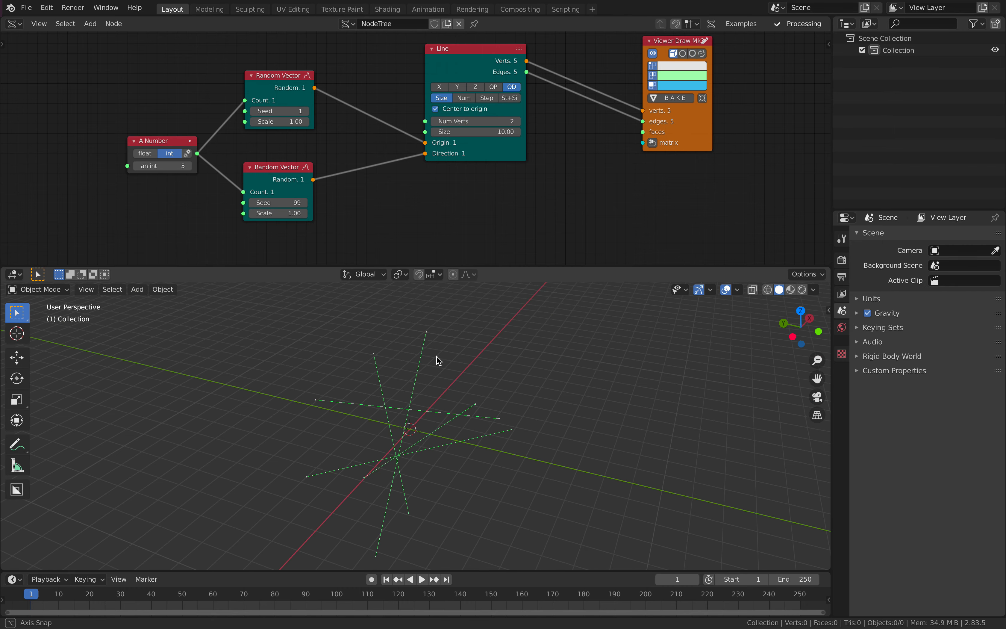
middle_click_drag(429, 399, 360, 377)
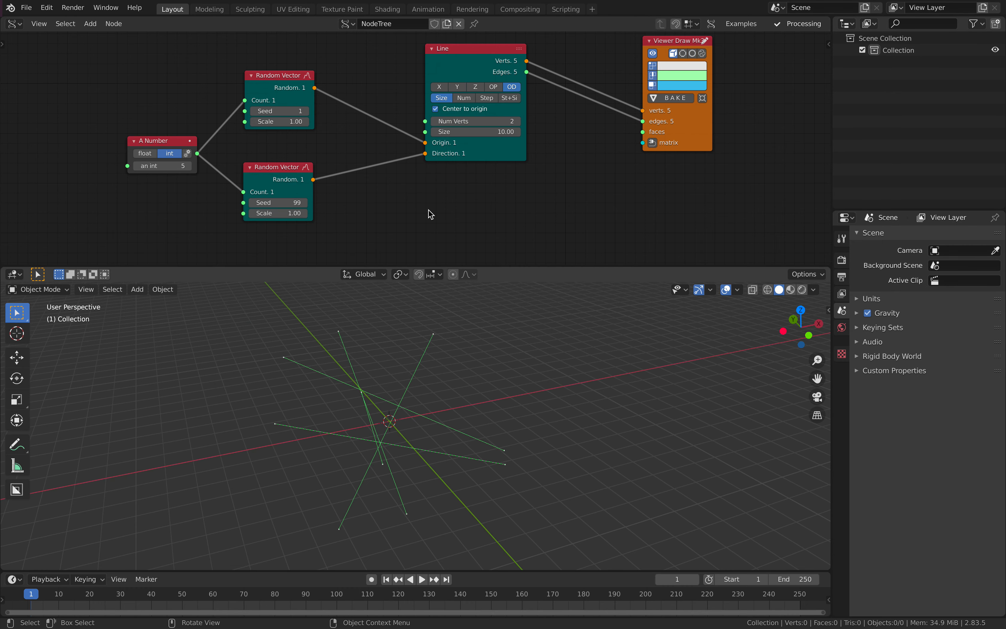
- Compare the Line node's OP and OD direction modes, ending on OD
left_click(495, 88)
left_click(509, 87)
left_click(499, 86)
left_click(512, 88)
left_click(499, 87)
left_click(507, 87)
left_click(500, 87)
left_click(510, 88)
- Set the Line node's Size to 5.00 and save the file
left_click(477, 129)
type("1")
key("Return")
middle_click_drag(537, 291, 484, 332)
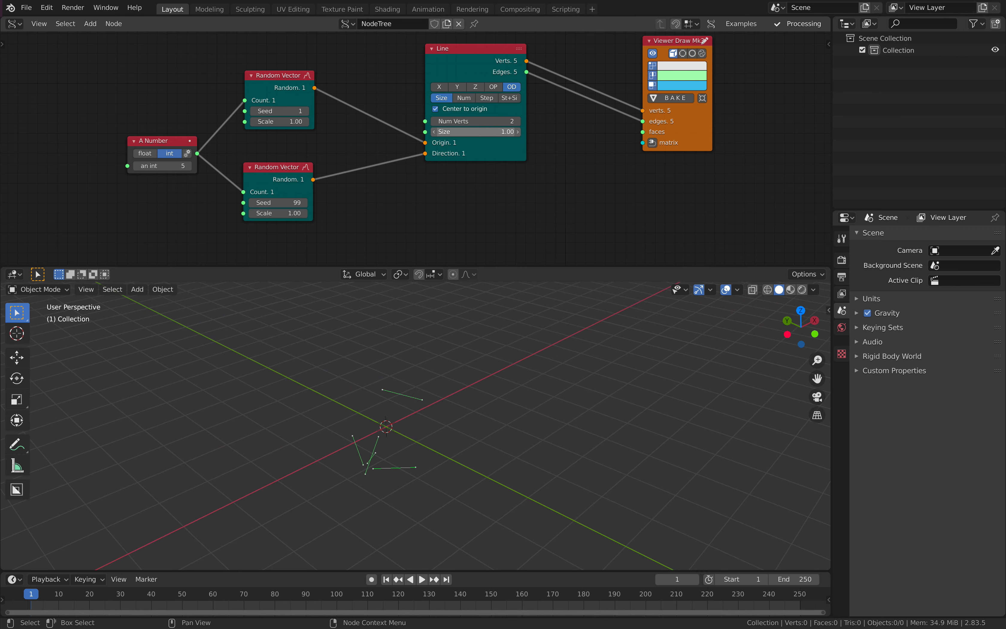
left_click_drag(482, 132, 503, 132)
middle_click_drag(474, 291, 482, 328)
key("ctrl+s")
- Connect a Matrix In node to the Viewer Draw node's matrix input and place it below the Line node
scroll(484, 208, "down", 1)
middle_click_drag(484, 208, 497, 190)
middle_click_drag(443, 355, 354, 420)
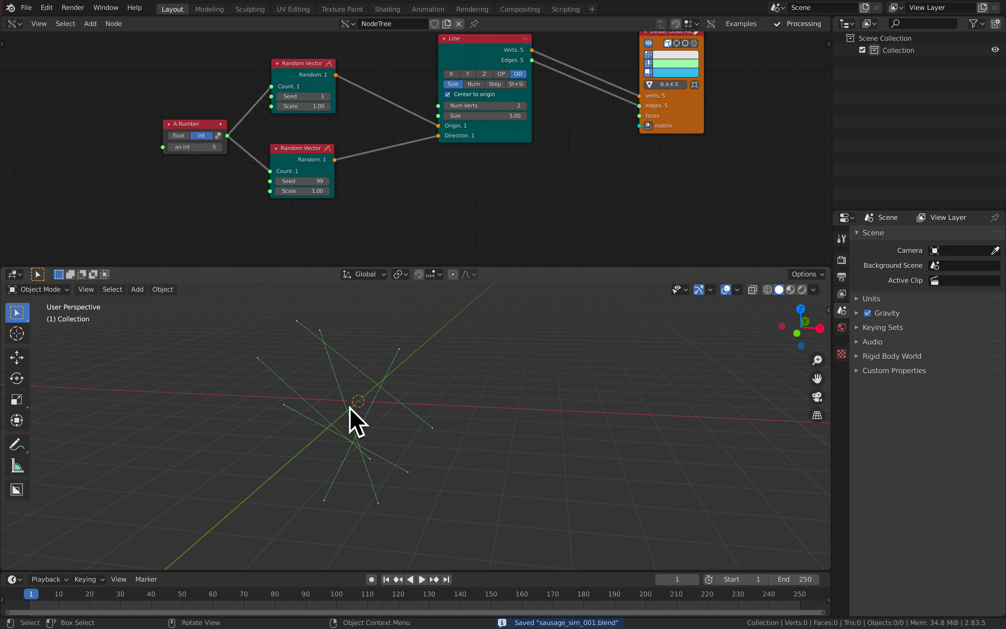
middle_click_drag(202, 135, 161, 114)
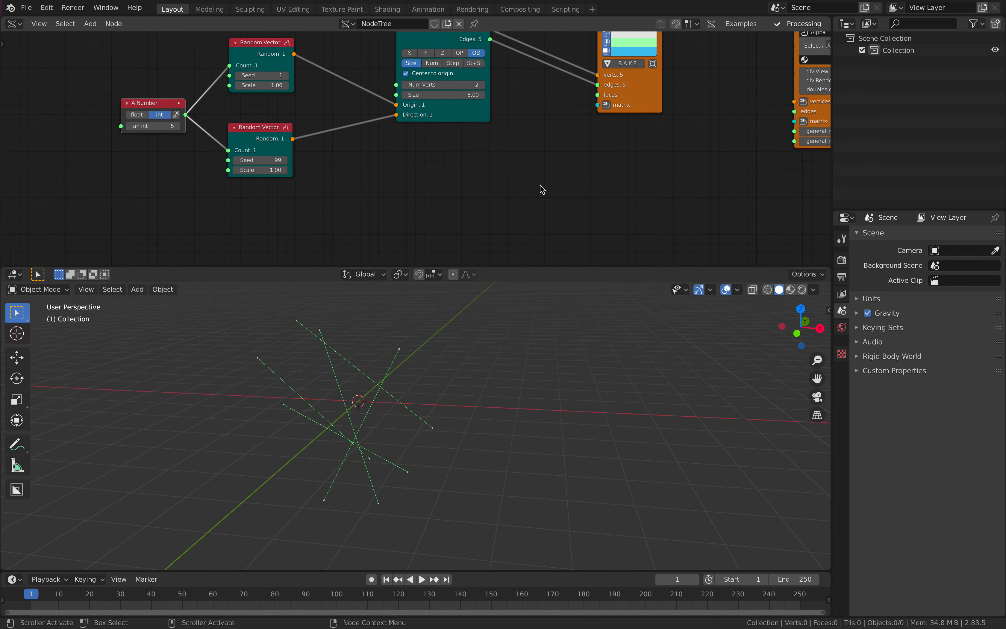
left_click_drag(641, 99, 662, 117)
left_click(651, 108)
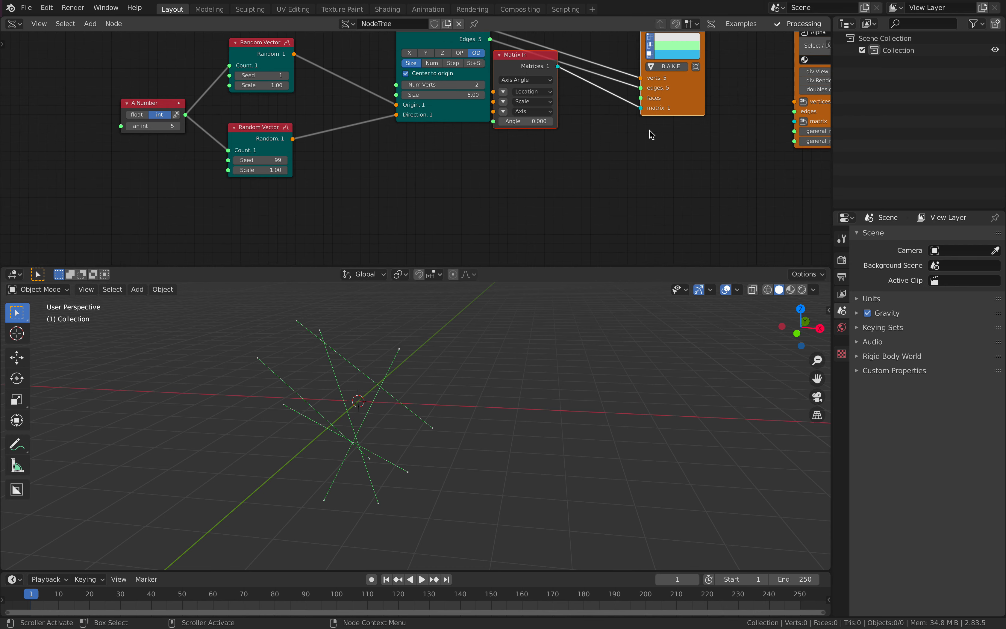
left_click_drag(535, 61, 606, 138)
- Add a Line node and place it in the free space beside the Matrix In node, below the existing Line node
left_click(482, 154)
key("shift+a")
left_click(483, 154)
type("lilne")
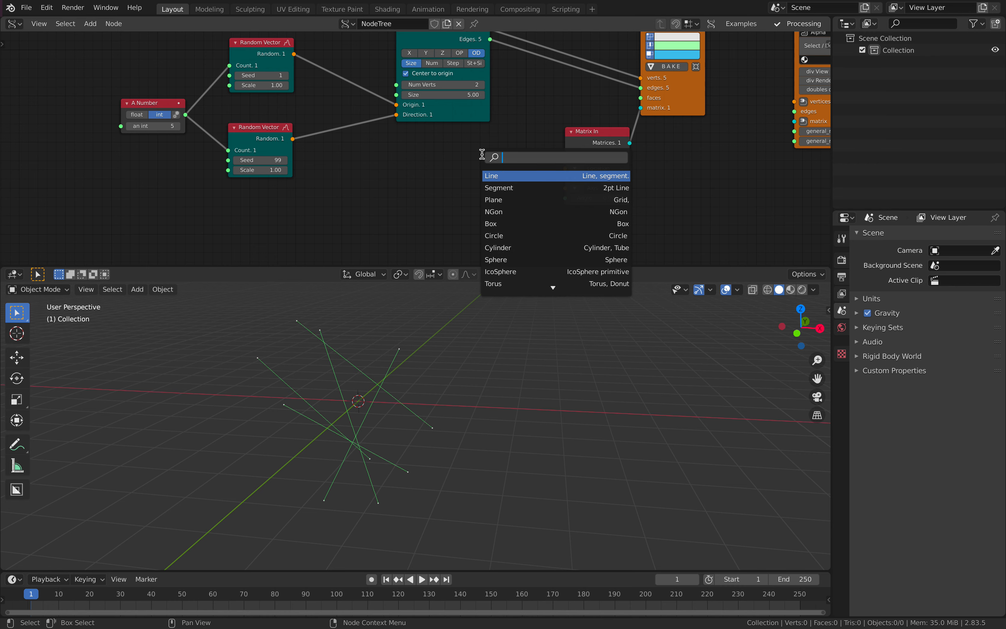
key("BackSpace")
key("BackSpace")
type("ne")
key("Return")
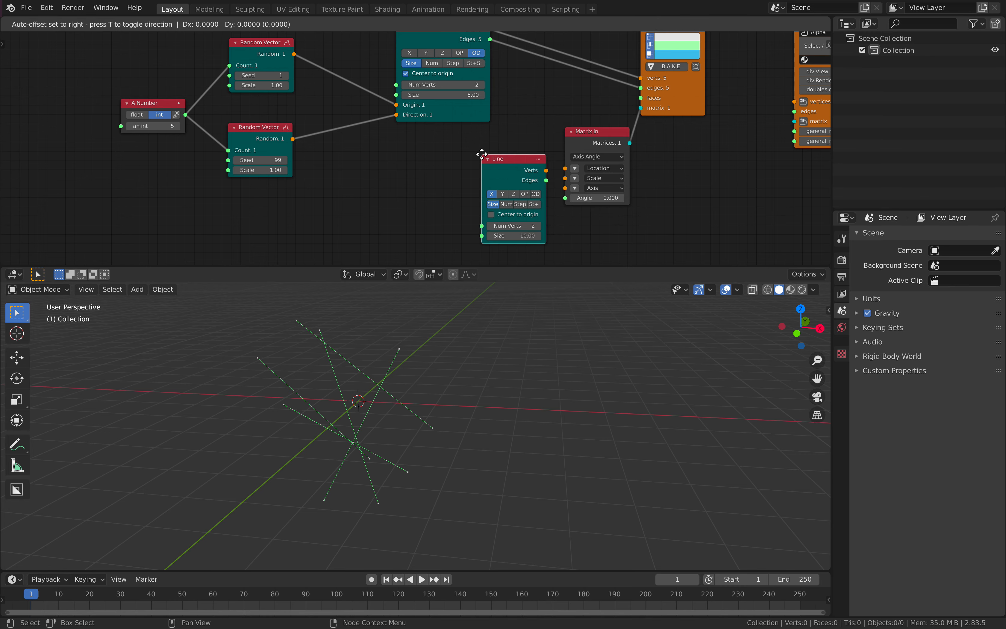
left_click(426, 151)
- Set the new Line node's direction to Z and link its Verts to the Matrix In node's Location
left_click(454, 190)
left_click_drag(488, 166, 565, 168)
middle_click_drag(516, 376, 481, 391)
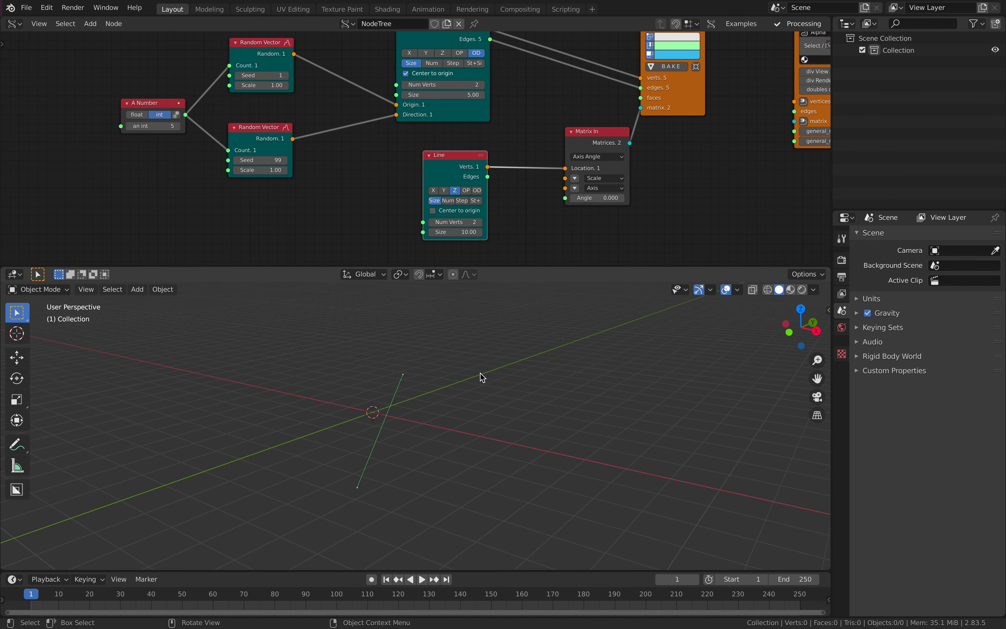
- Enable Center to origin on the lower Line node and set its Num Verts to 5, driven by the A Number node
left_click(462, 211)
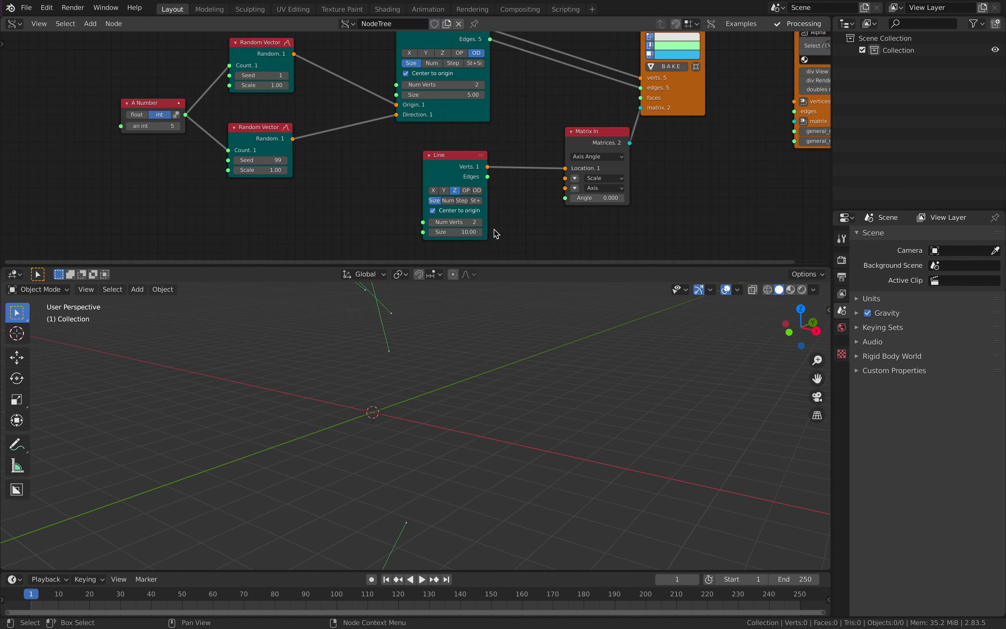
left_click(460, 222)
type("5")
key("Return")
left_click_drag(186, 115, 423, 223)
middle_click_drag(456, 400, 464, 378)
- Make room beside the lower Line node and insert a Move node on its link to Matrix In
left_click_drag(458, 194, 405, 208)
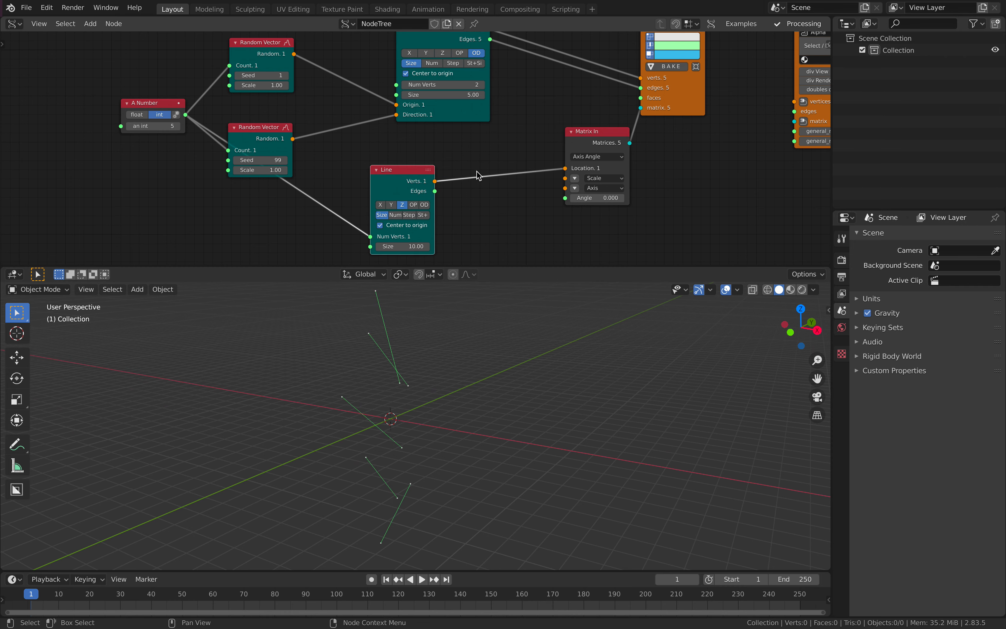
double_click(477, 171)
type("move")
key("Return")
left_click(485, 210)
left_click(484, 207)
- Set the Move node's Z offset to 10.02 and save the file
left_click_drag(514, 227, 602, 227)
middle_click_drag(470, 341, 465, 393)
key("ctrl+s")
- Link the upper Line node's Verts and Edges to the SK Alpha node's vertices and edges, and space the nodes apart
scroll(432, 83, "down", 2)
middle_click_drag(430, 50, 239, 90)
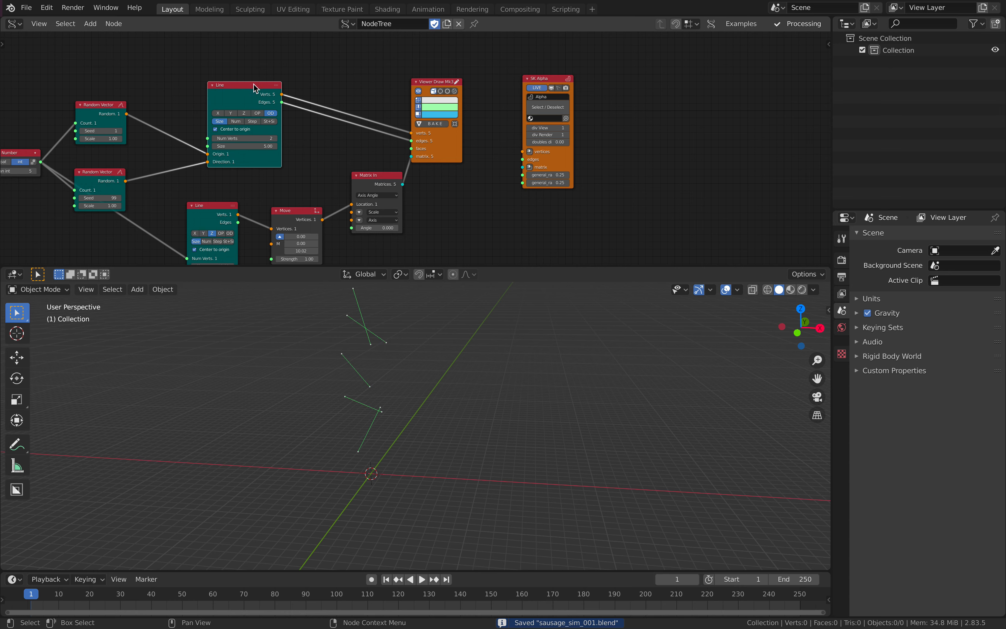
left_click_drag(253, 83, 274, 78)
left_click(546, 79)
key("f")
key("f")
key("alt+a")
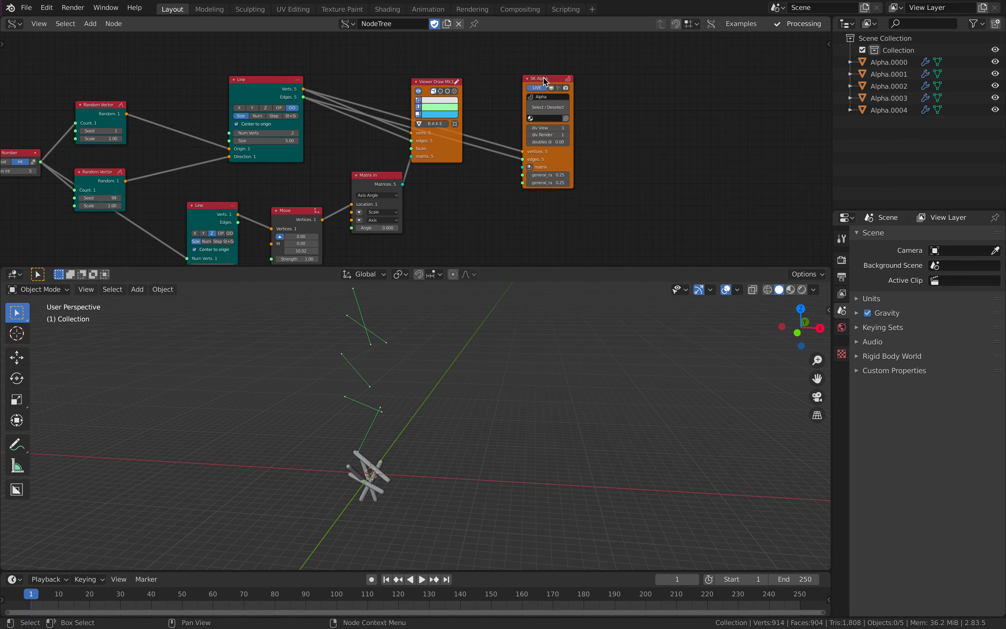
left_click_drag(545, 80, 579, 78)
- Inspect the skinned sausages up close in wireframe shading, and return to solid shading
scroll(409, 444, "up", 4)
mouse_move(409, 443)
middle_mouse_down("shift")
mouse_move(454, 405)
mouse_move(539, 380)
mouse_move(482, 409)
mouse_move(395, 374)
mouse_move(398, 406)
mouse_move(443, 411)
middle_mouse_up("shift")
scroll(454, 404, "up", 3)
key("z")
left_click(441, 417)
key("z")
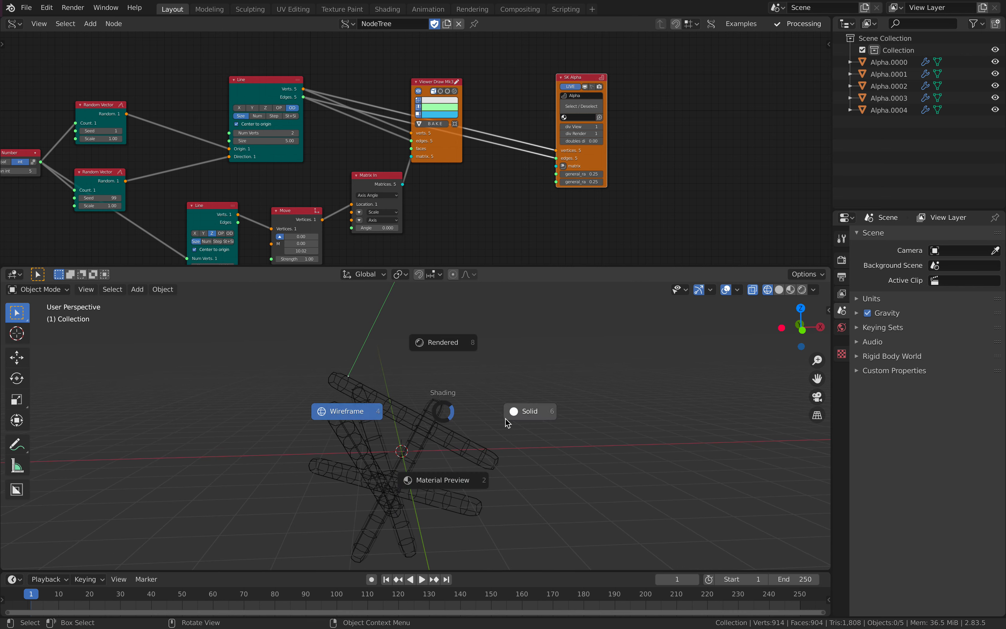
left_click(531, 412)
- Show the modifiers of the uppermost skinned sausage and widen the properties area so their full settings fit
left_click(416, 405)
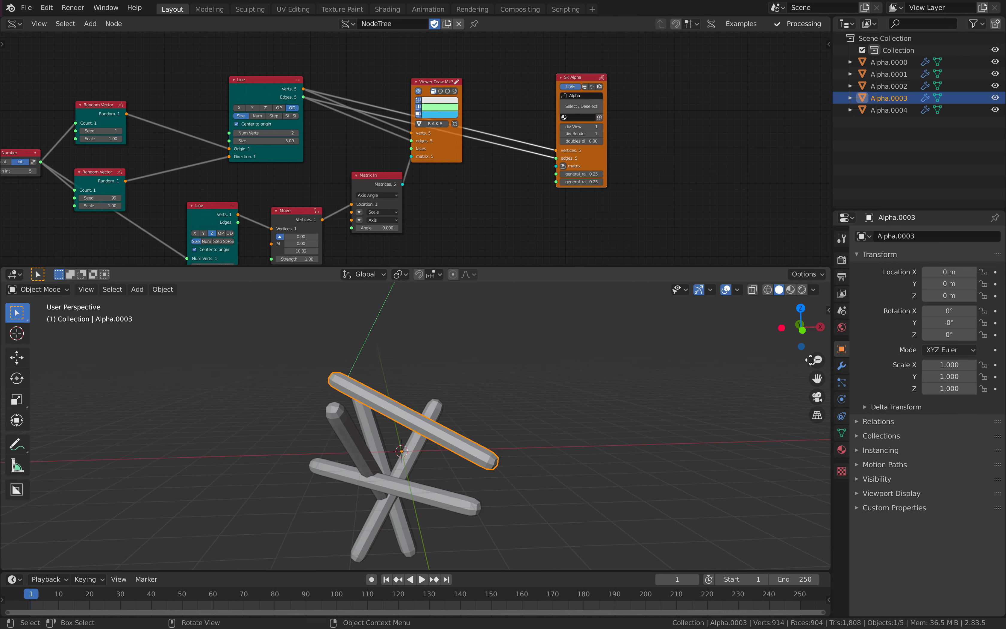
left_click(841, 366)
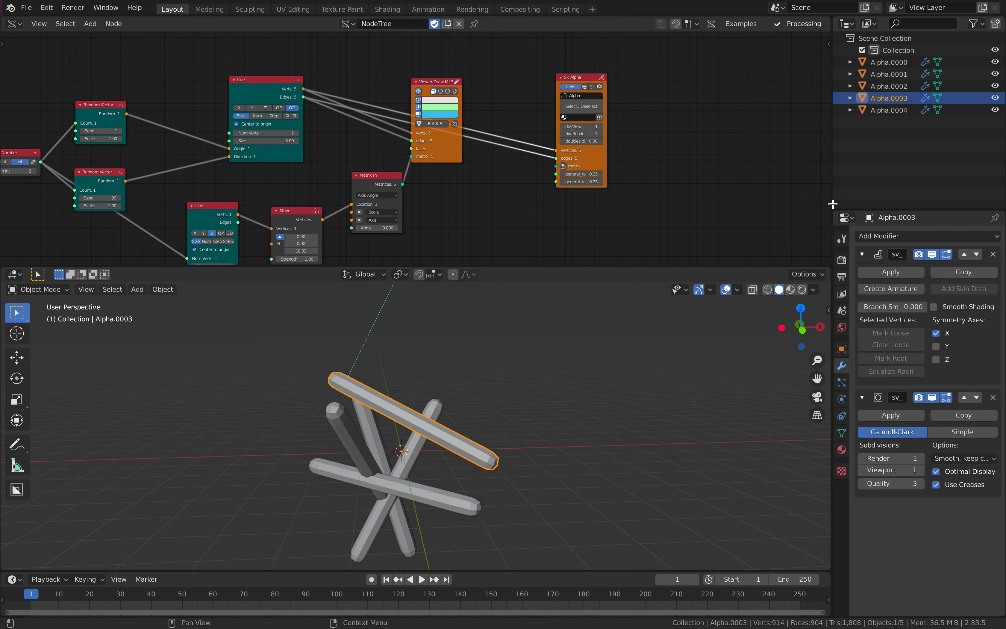
key("ctrl+z")
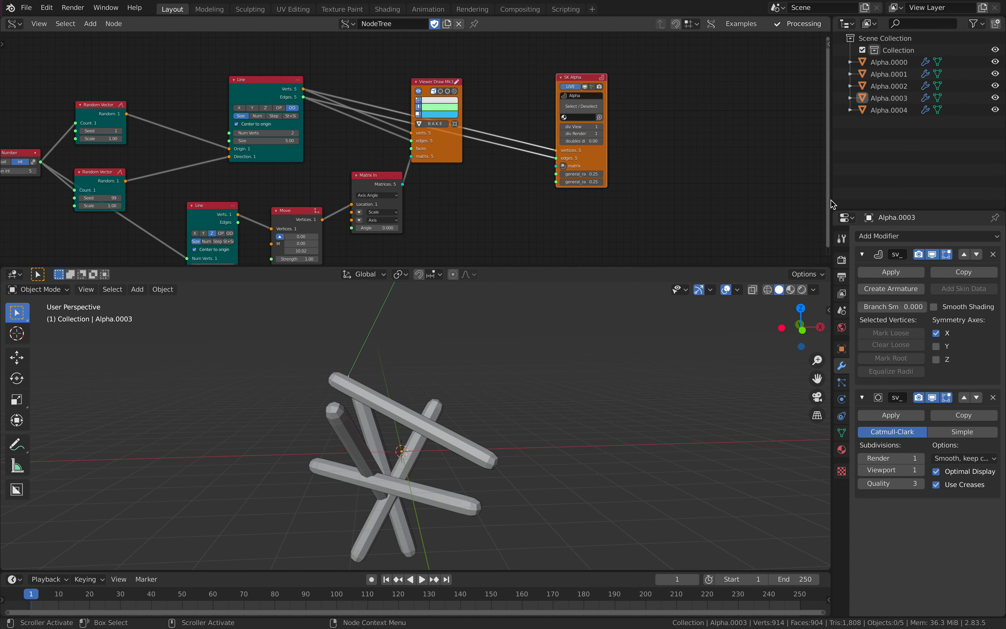
left_click_drag(832, 200, 707, 193)
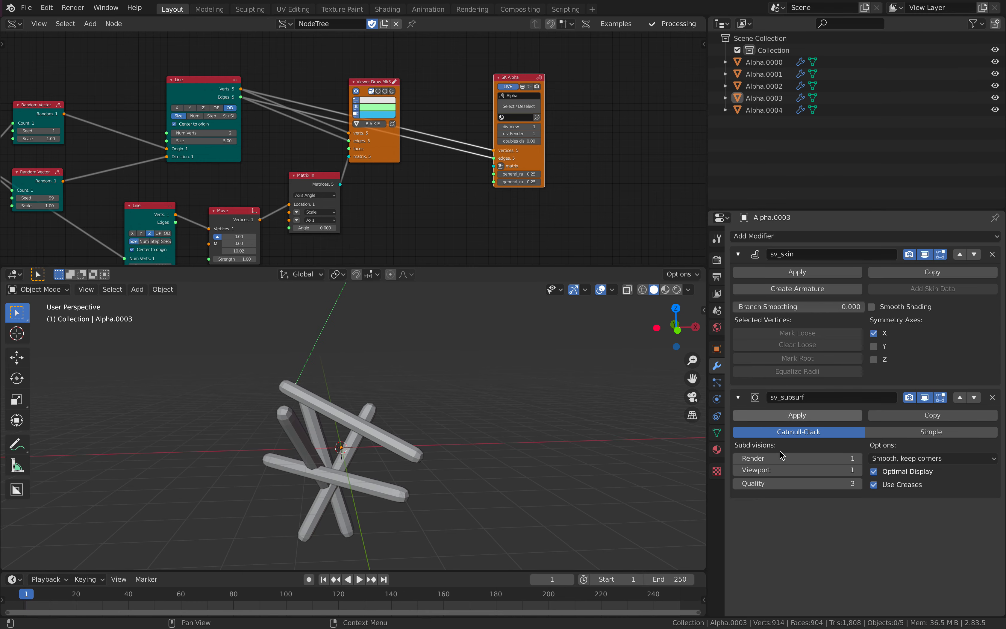
middle_click_drag(520, 368, 487, 397)
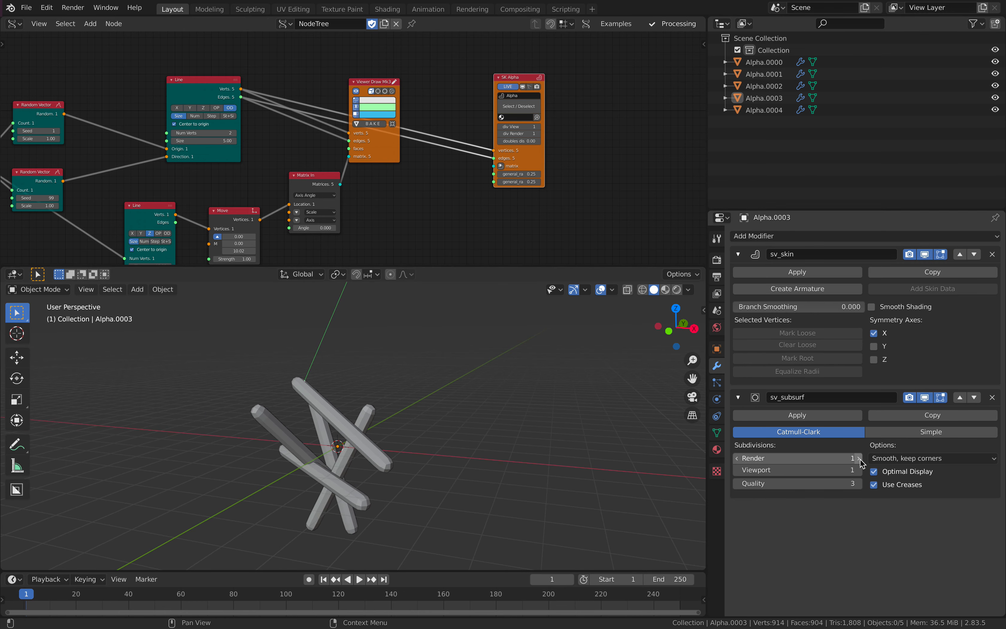
- Set the sv_subsurf modifier's viewport subdivisions to 2, select all sausages and save the file
middle_click_drag(416, 453, 386, 456)
left_click(858, 470)
middle_click_drag(478, 403, 363, 387)
key("a")
key("ctrl+s")
scroll(465, 389, "up", 3)
scroll(374, 395, "down", 4)
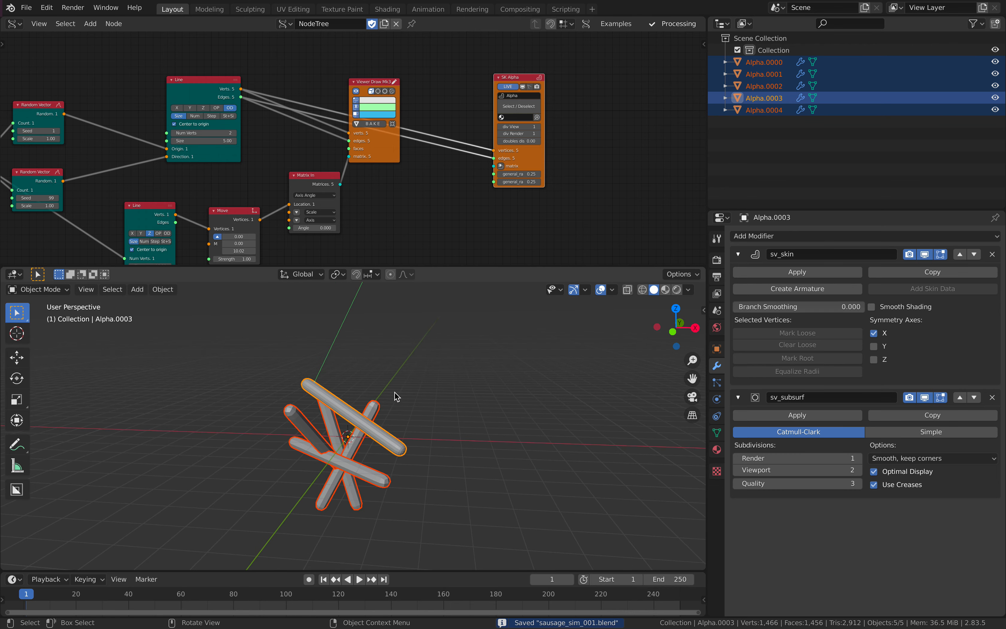
- Link the Matrix In node's Matrices to the SK Alpha node's matrix input, clear the selection and save the file
left_click(414, 119)
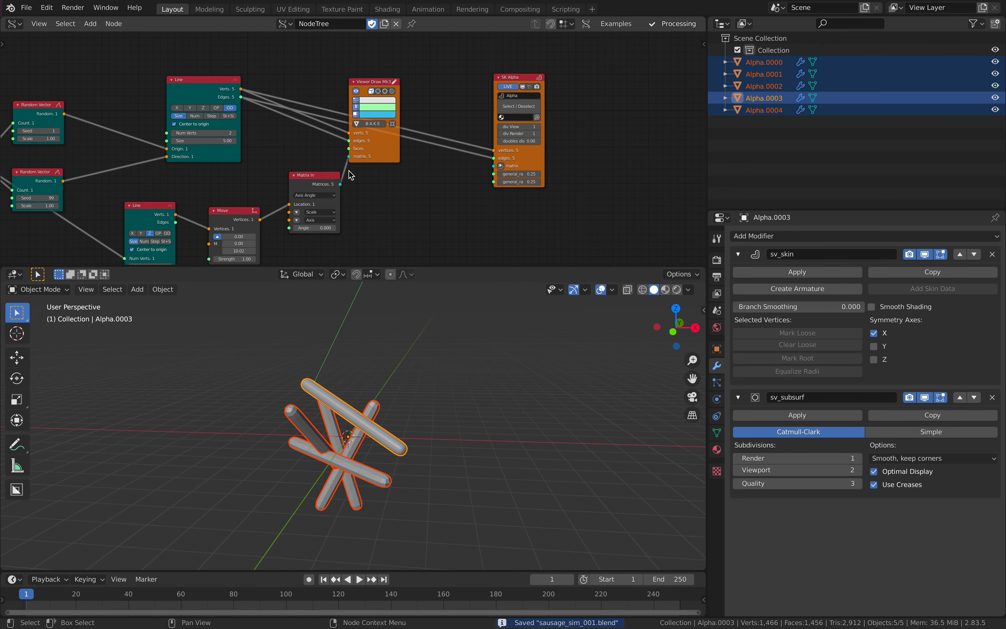
left_click_drag(340, 184, 365, 183)
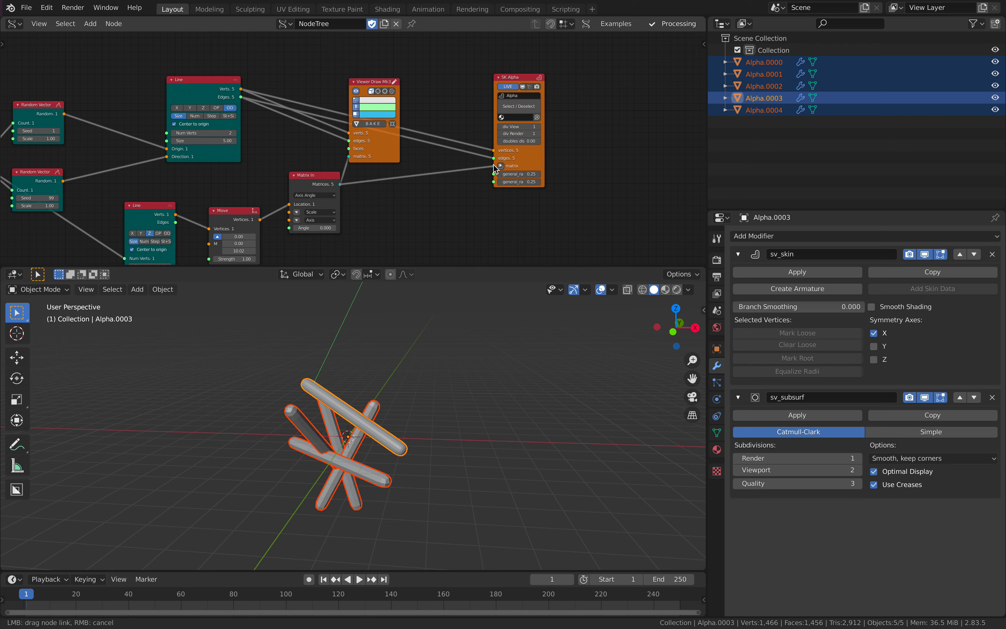
left_click_drag(495, 169, 494, 166)
middle_click_drag(482, 291, 401, 376)
left_click(440, 366)
key("ctrl+s")
- Set the lower Random Vector node's Seed to 133
key("Home")
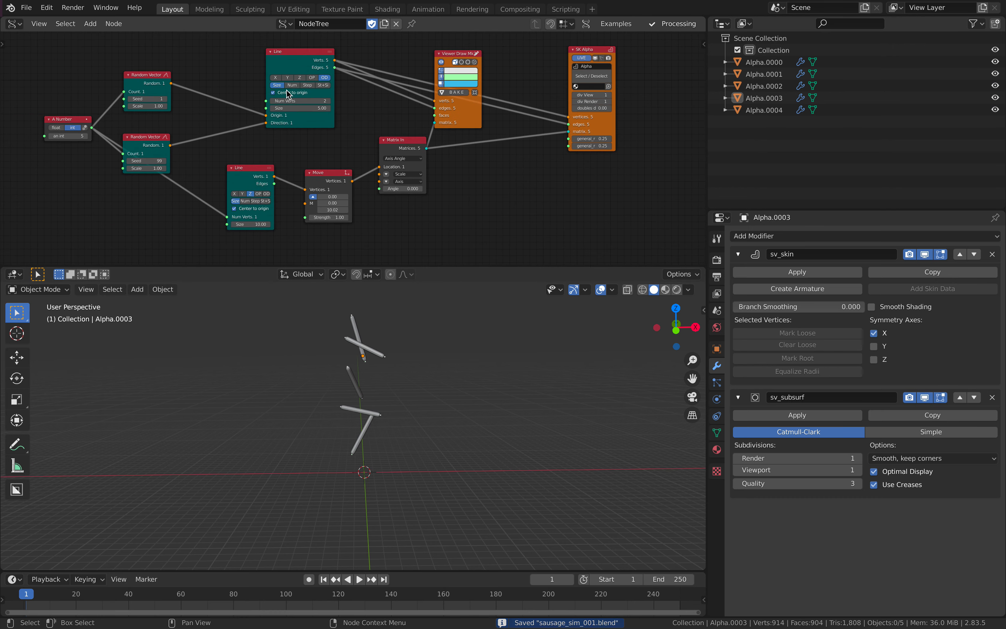
left_click_drag(146, 161, 175, 162)
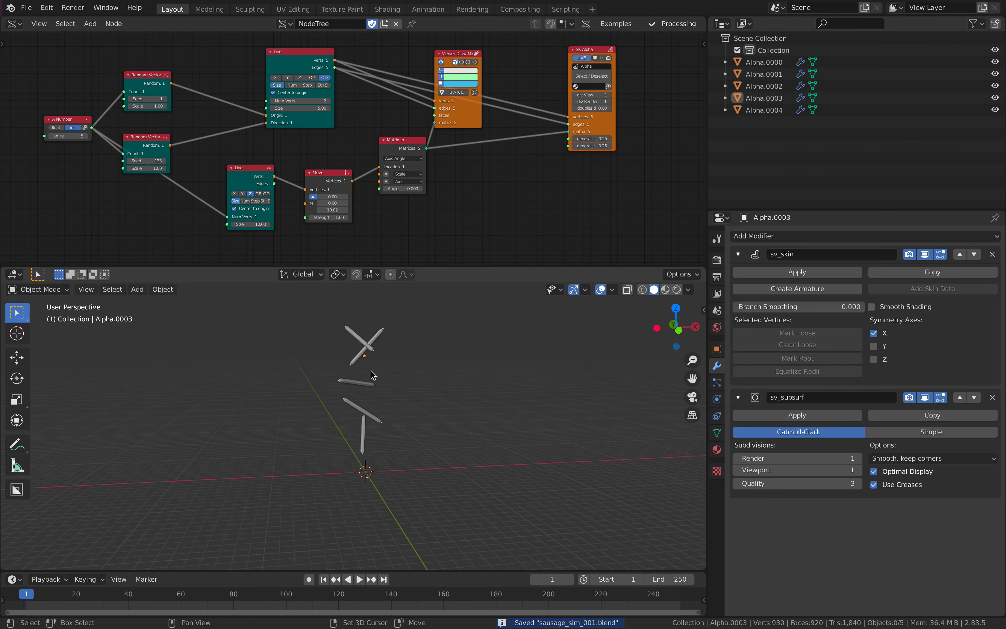
- Add a plane at the origin beneath the sausages and scale it up to about 15.66
key("shift+a")
mouse_move(376, 371)
left_click(457, 94)
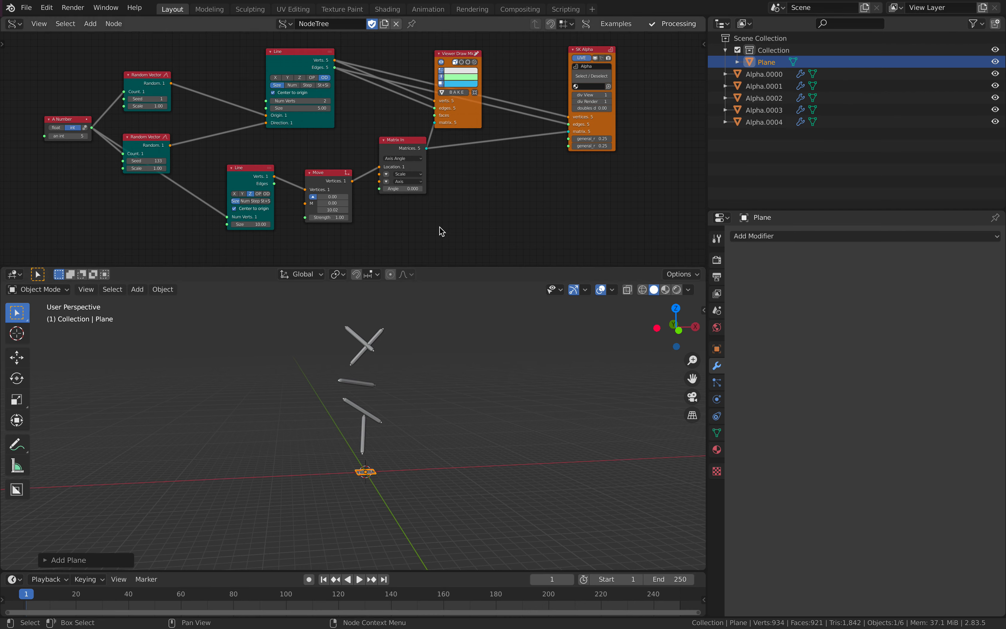
key("s")
left_click(472, 440)
key("s")
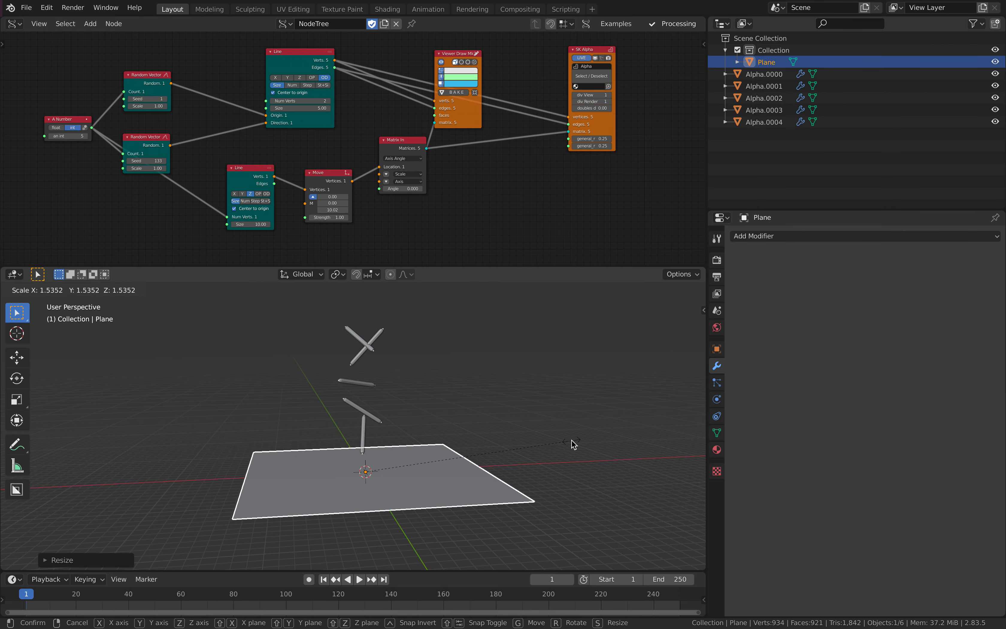
left_click(732, 395)
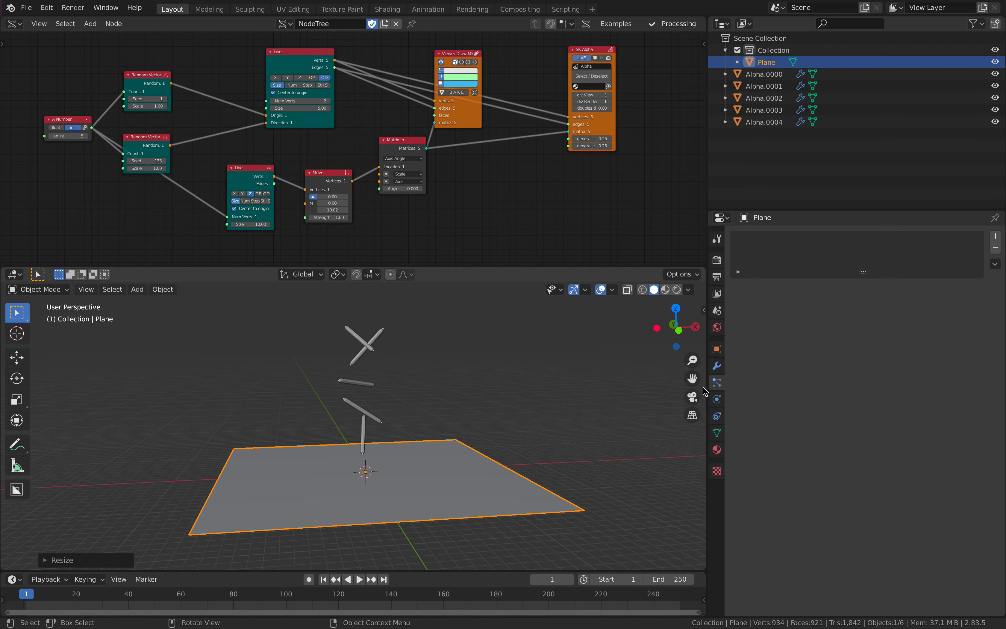
- Enable Collision physics on the plane, save the file and deselect the plane
left_click(717, 349)
middle_click_drag(523, 368, 541, 353)
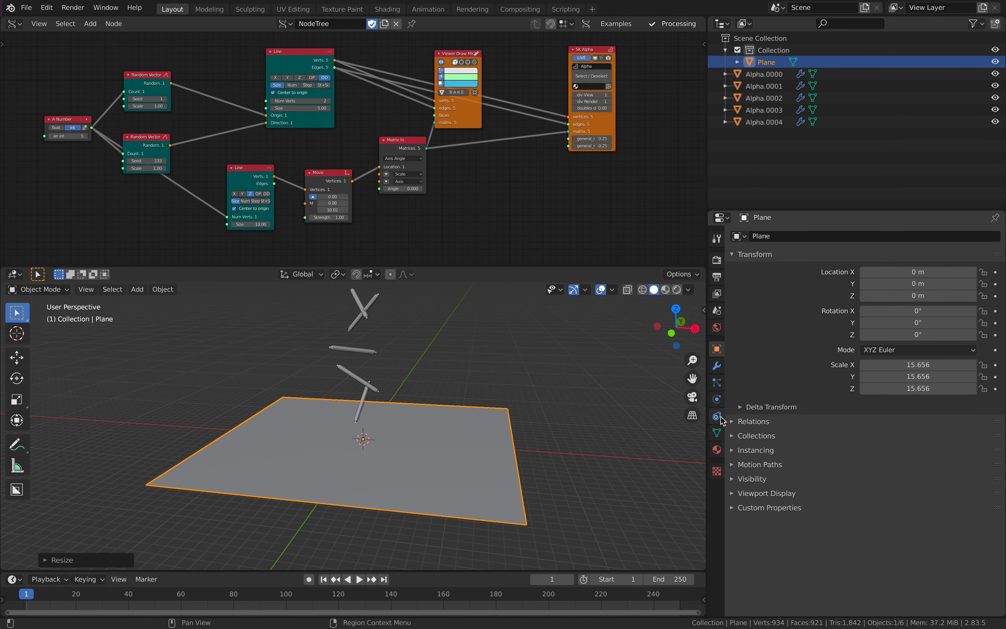
left_click(717, 416)
left_click(717, 399)
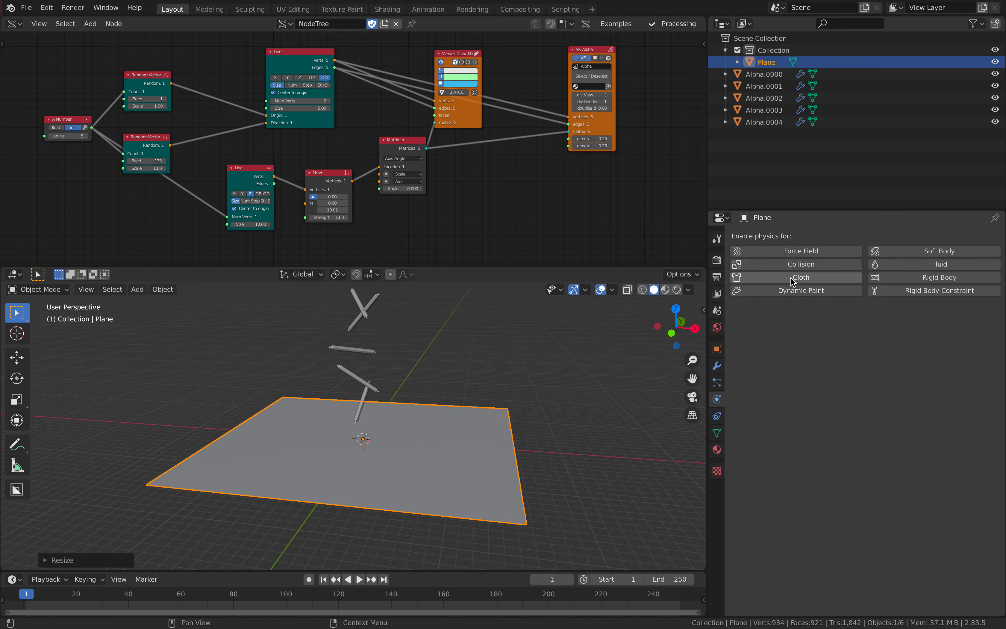
left_click(795, 264)
middle_click_drag(504, 376, 365, 393)
key("ctrl+s")
left_click(466, 367)
scroll(494, 225, "up", 3)
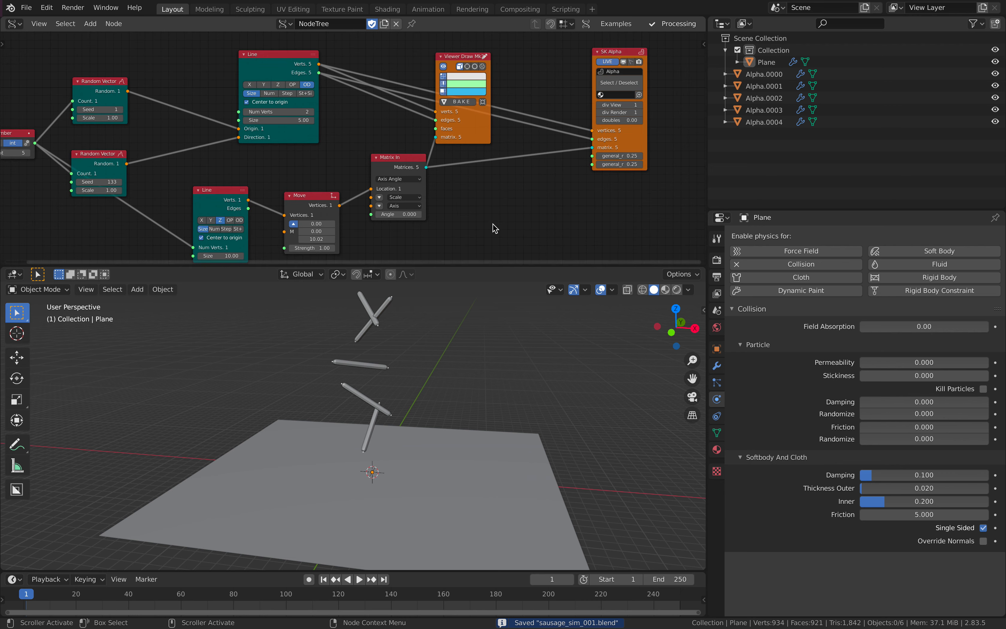
left_click(378, 414)
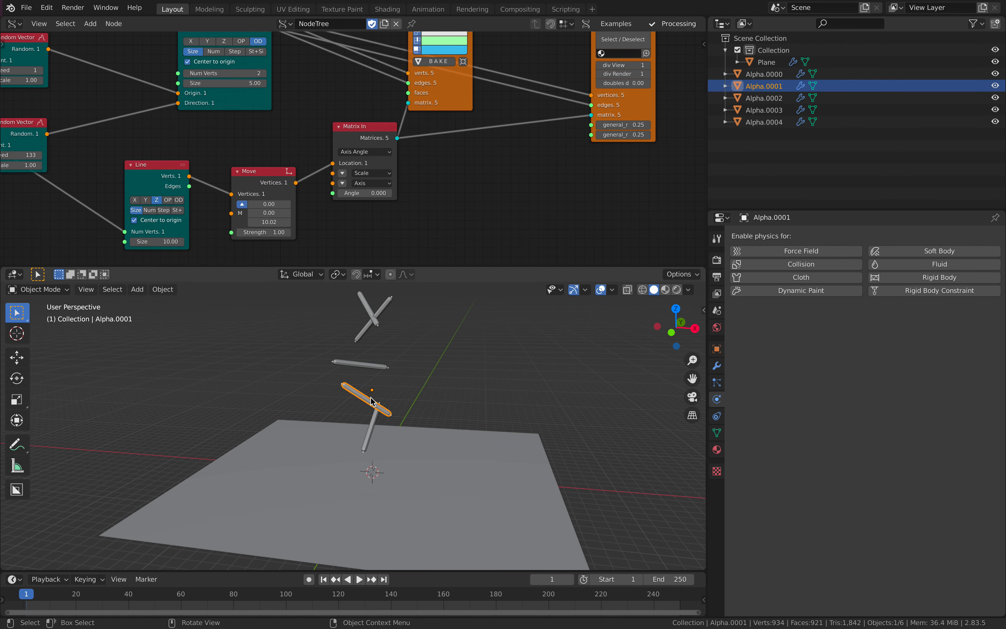
left_click(370, 424)
left_click(376, 402, "shift")
left_click(421, 395)
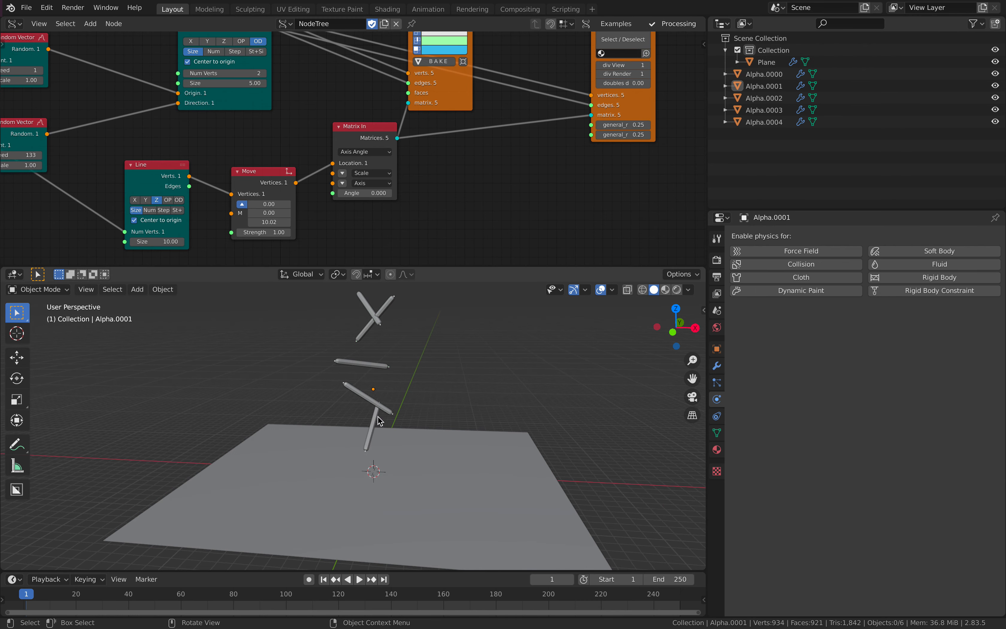
left_click(373, 406)
left_click(402, 376)
- Select all five sausages from the lowest to the uppermost and enable Cloth physics on the active one
left_click(377, 416)
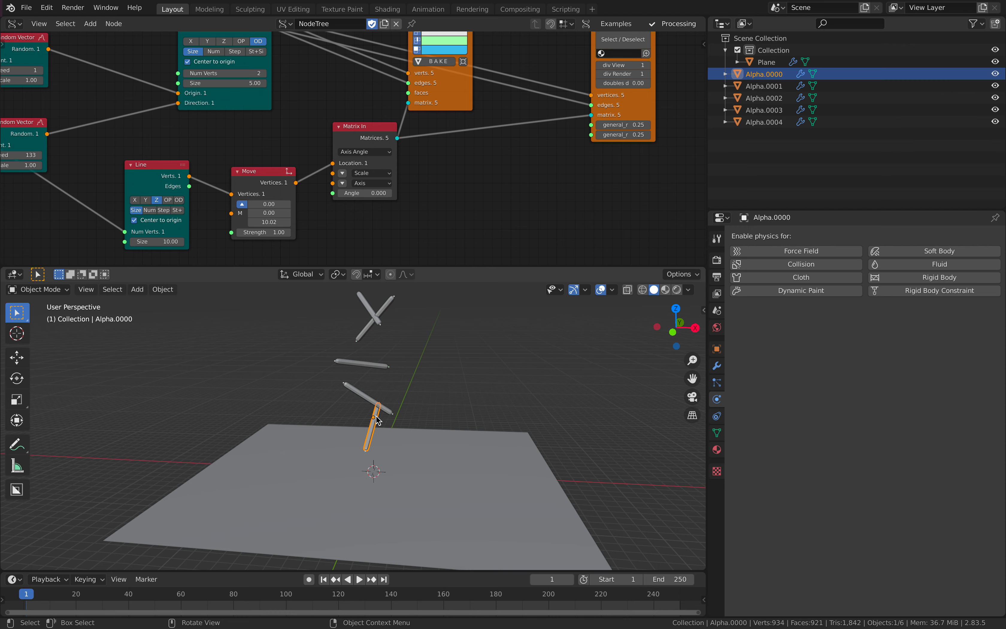
left_click(368, 397, "shift")
left_click(372, 365, "shift")
left_click(366, 326, "shift")
left_click(364, 302, "shift")
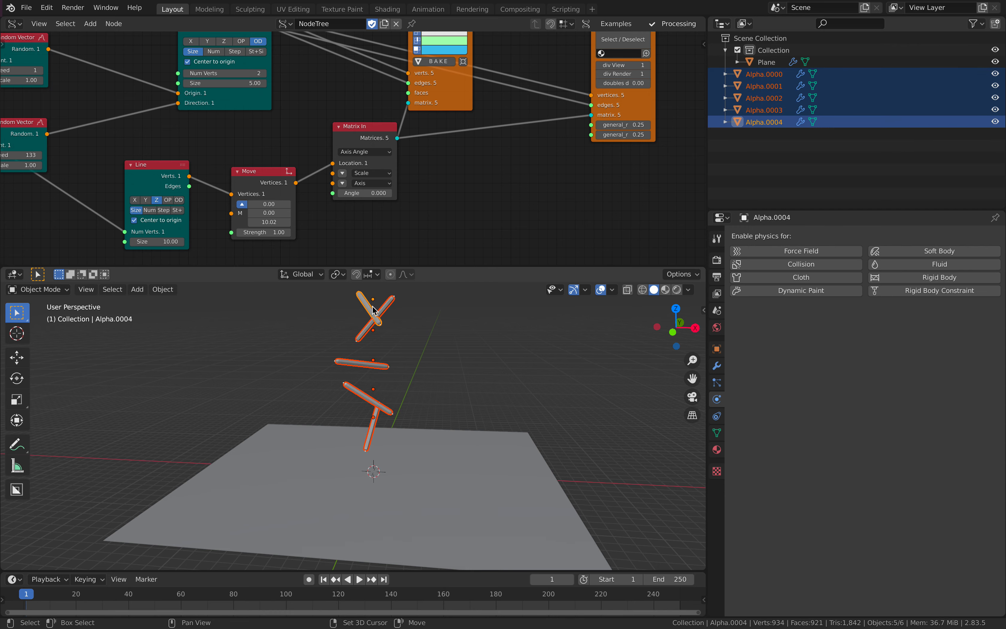
left_click(780, 279)
middle_click_drag(483, 390, 501, 365, "shift")
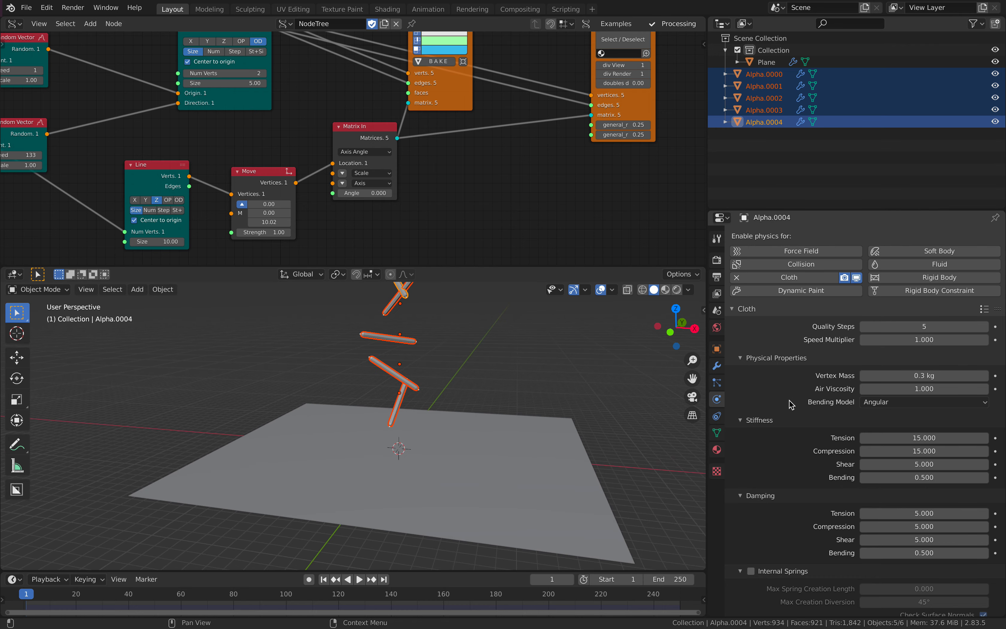
- Enable Internal Springs and Pressure in the active sausage's Cloth settings
scroll(848, 443, "down", 10)
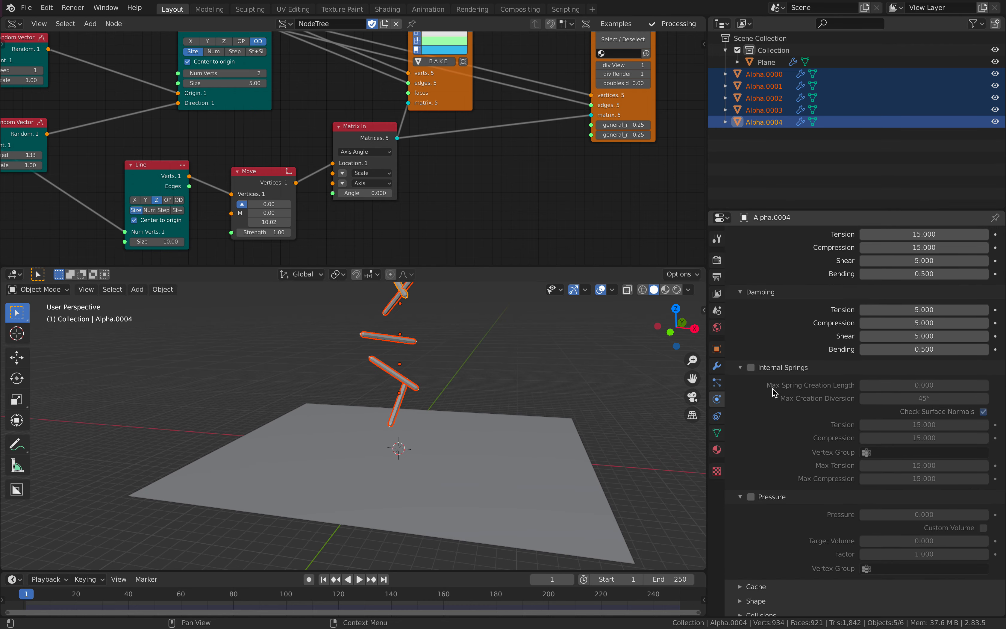
left_click(751, 367)
left_click(751, 497)
scroll(807, 528, "down", 2)
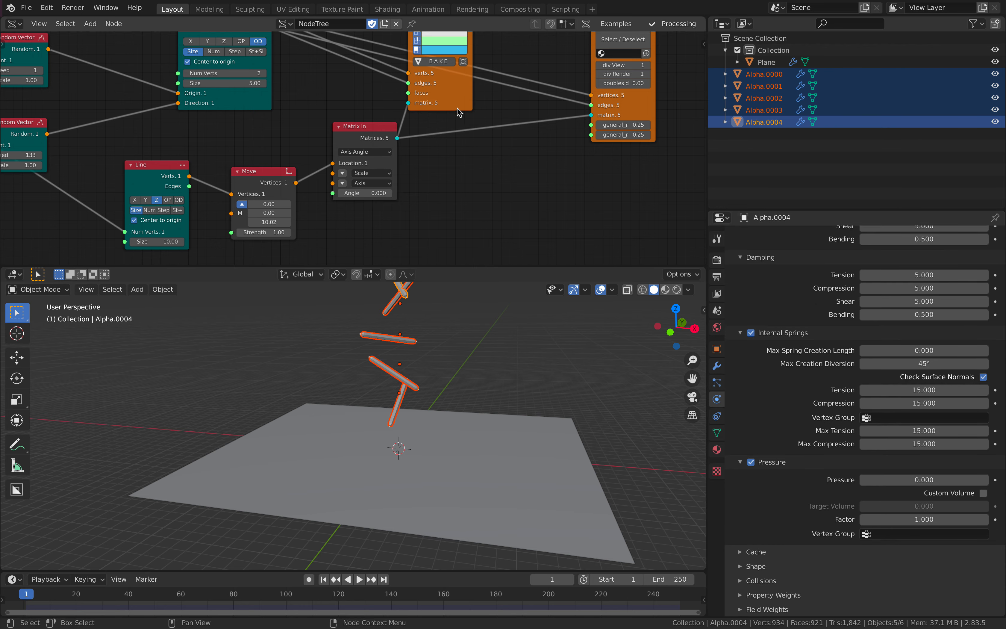
- Turn off live updates on the SK Alpha node and try scaling the selected sausages
middle_click_drag(548, 69, 498, 139)
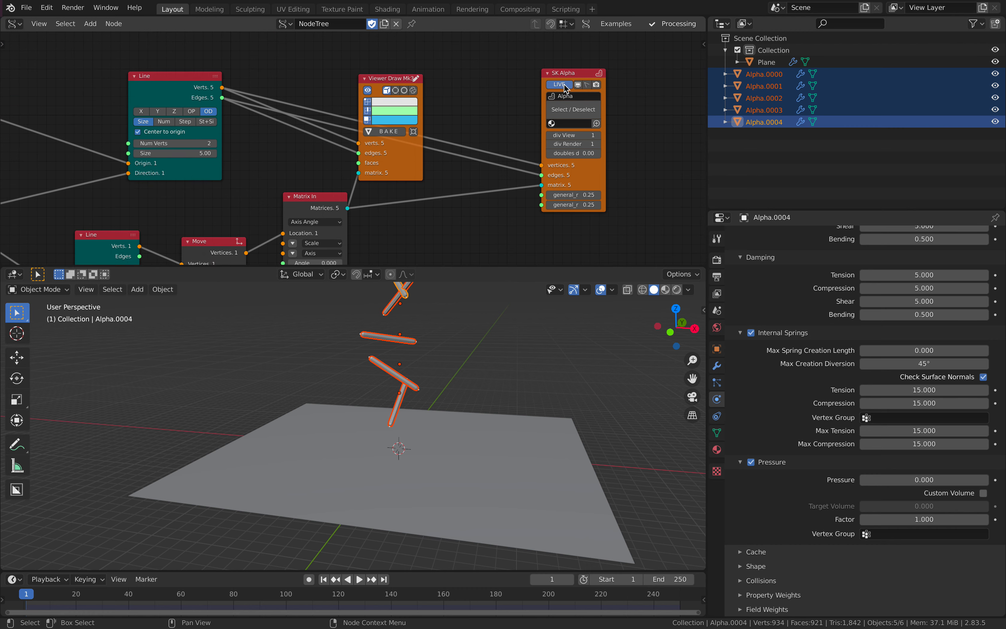
middle_click_drag(499, 321, 478, 341)
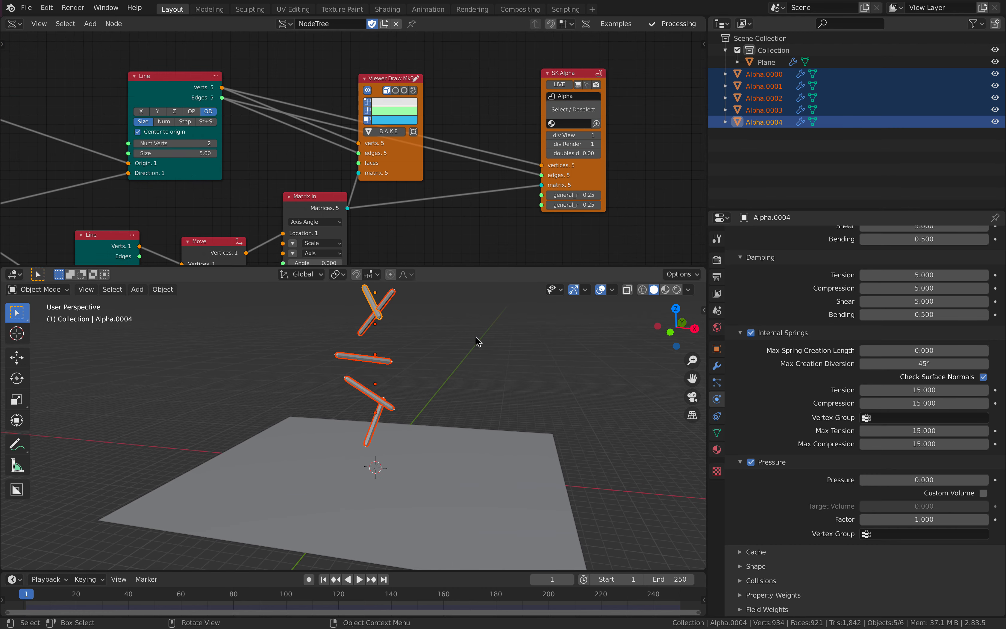
key("s")
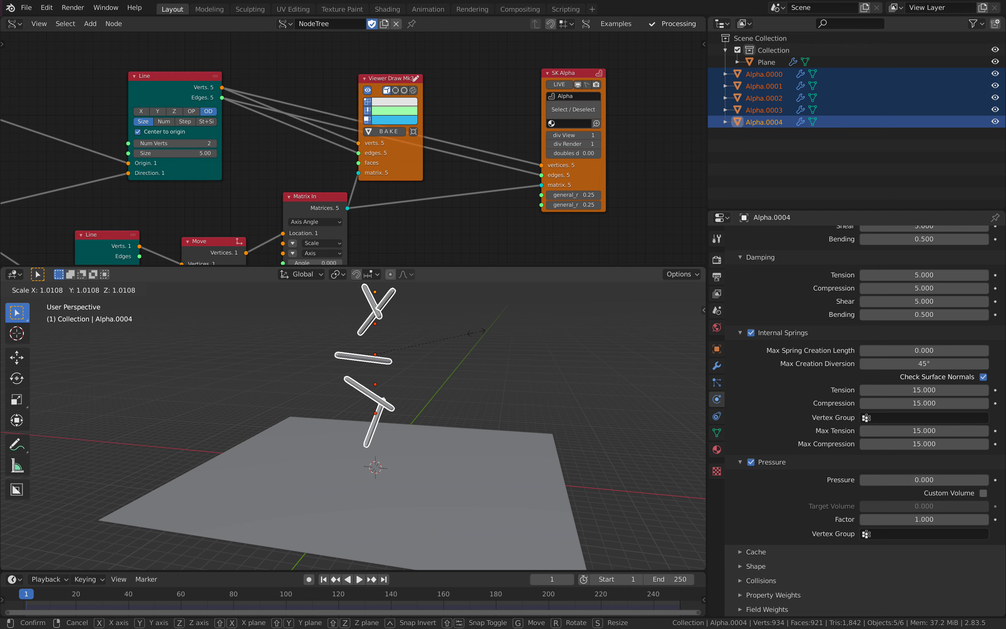
left_click(478, 335)
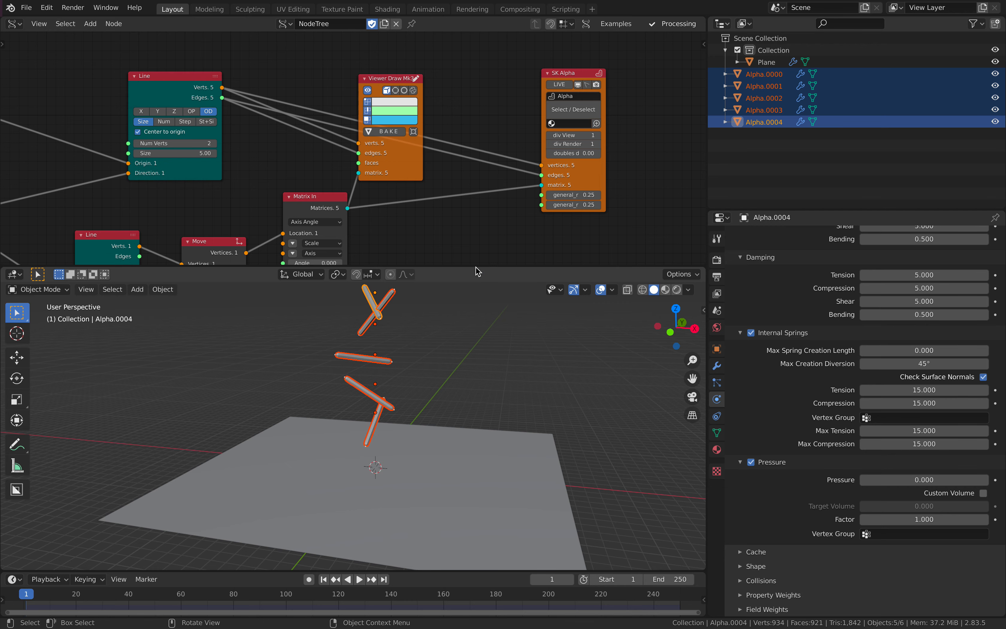
- Enlarge the 3D viewport and link the active sausage's modifiers to the other selected sausages
left_click_drag(477, 267, 477, 236)
scroll(452, 146, "down", 2)
middle_click_drag(374, 166, 478, 137)
scroll(382, 130, "down", 2)
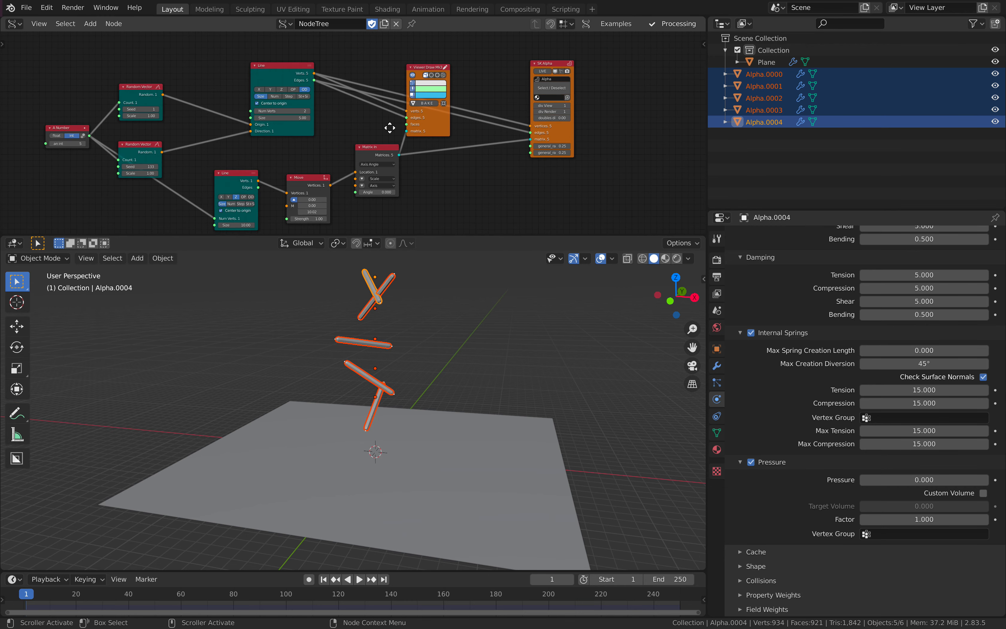
middle_click_drag(381, 130, 430, 115)
middle_click_drag(438, 333, 450, 378)
scroll(442, 381, "up", 4)
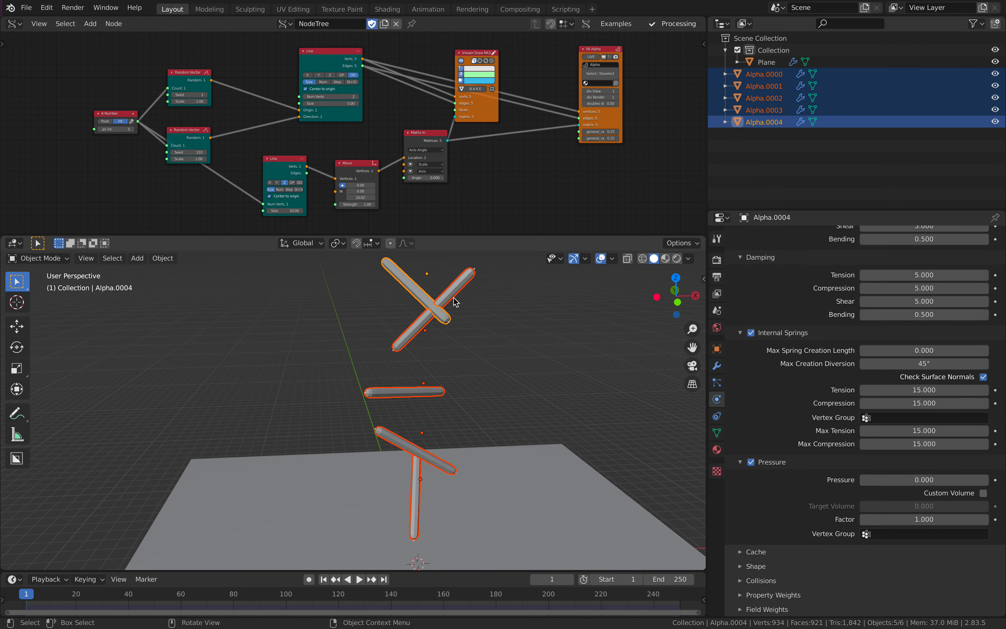
middle_click_drag(501, 354, 515, 330)
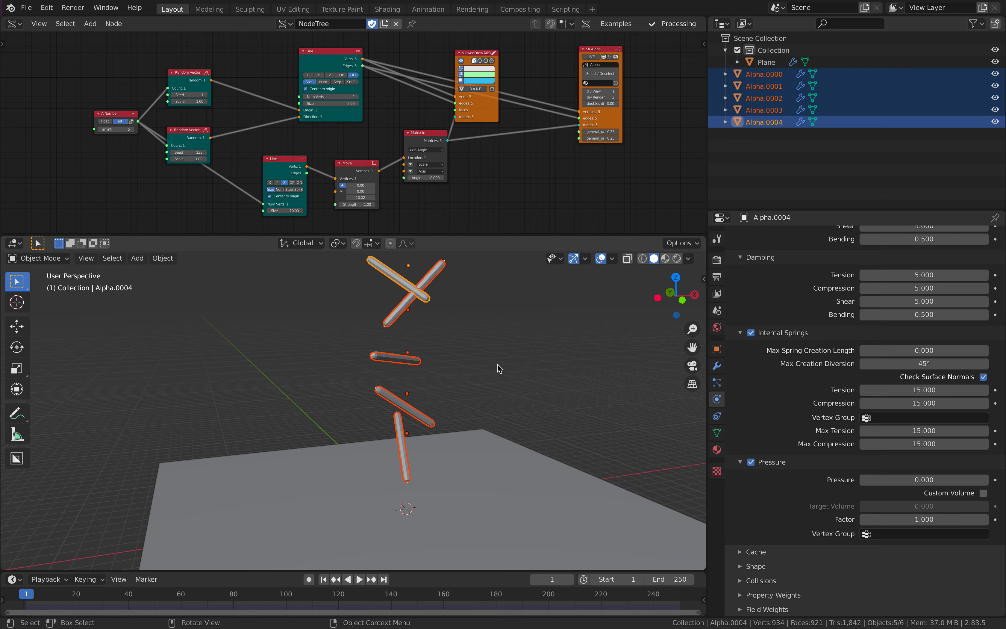
key("ctrl+l")
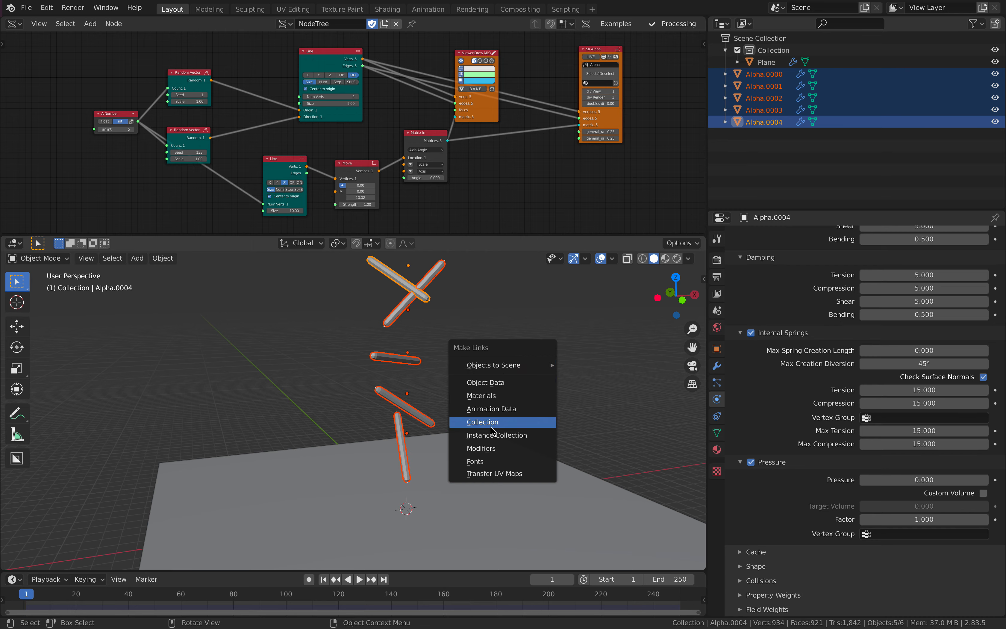
left_click(481, 448)
mouse_move(481, 448)
middle_mouse_down()
mouse_move(455, 391)
mouse_move(420, 356)
middle_mouse_up()
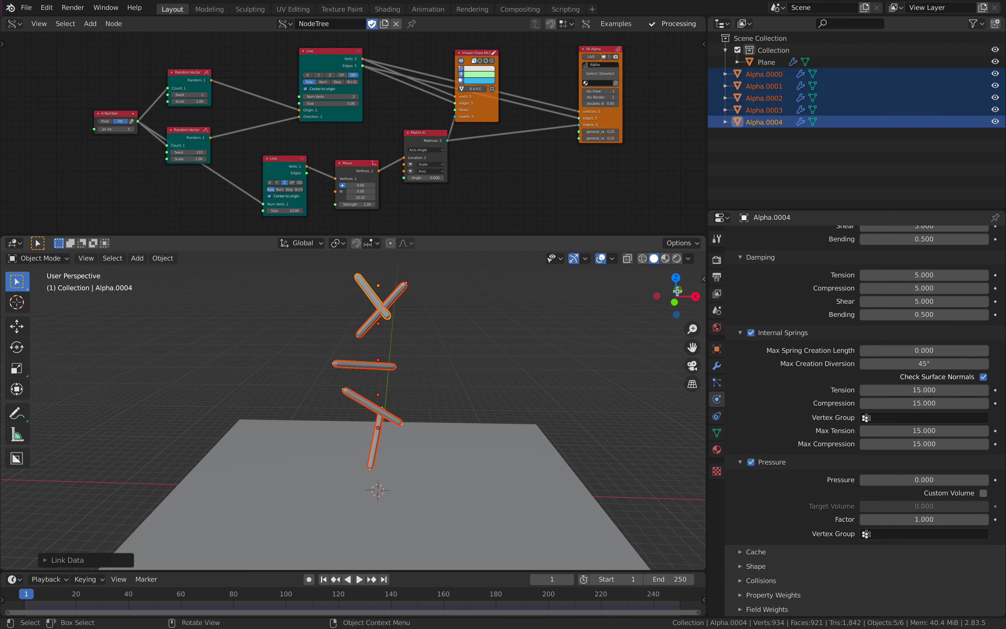
- Set the viewport object colour to Random, deselect the sausages and play the simulation
left_click(688, 258)
left_click(675, 418)
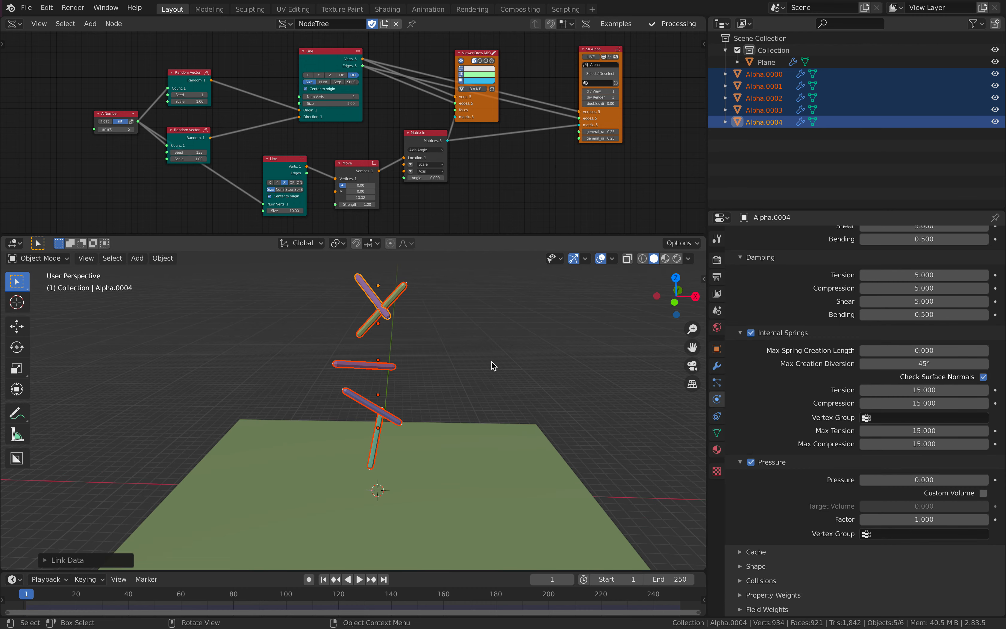
middle_click_drag(491, 362, 526, 355)
left_click(526, 354)
key("space")
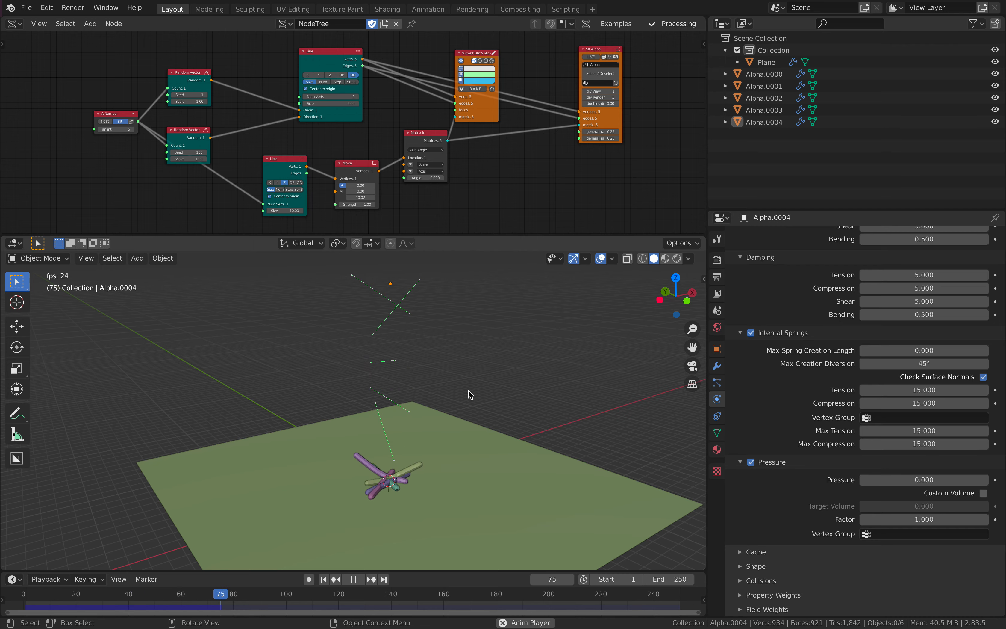
- Pause the simulation and examine up close how the fallen sausages lie on the plane, playing a few more frames
key("space")
middle_click_drag(428, 438, 433, 387, "shift")
scroll(433, 388, "up", 3)
middle_click_drag(433, 388, 402, 420)
scroll(402, 424, "up", 2)
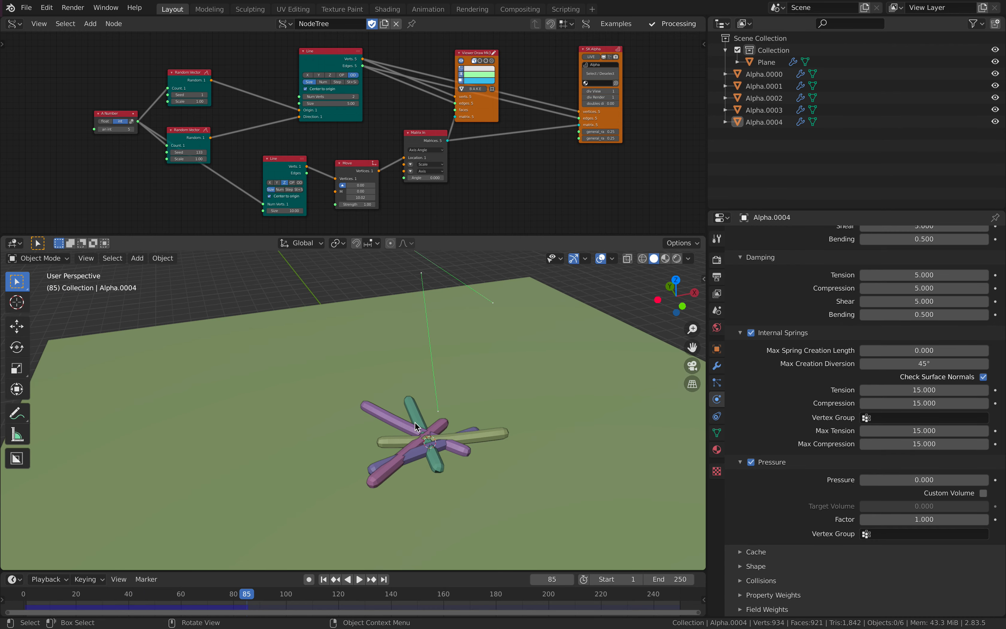
key("space")
key("space")
middle_click_drag(457, 430, 478, 417)
- Select the yellow sausage and expand its Cloth Collisions settings
left_click(445, 411)
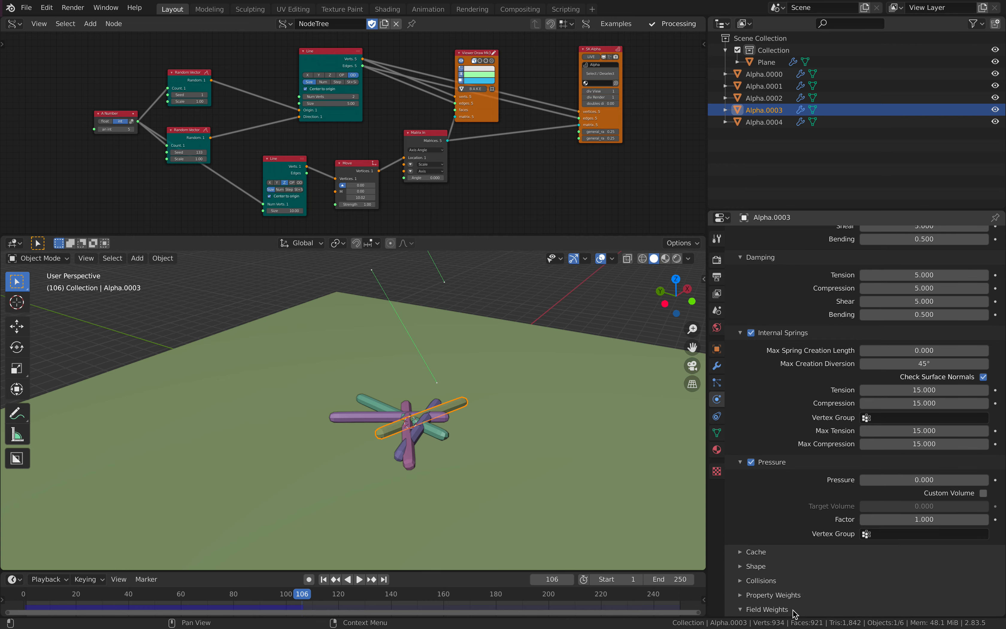
scroll(798, 609, "down", 8)
left_click(790, 441)
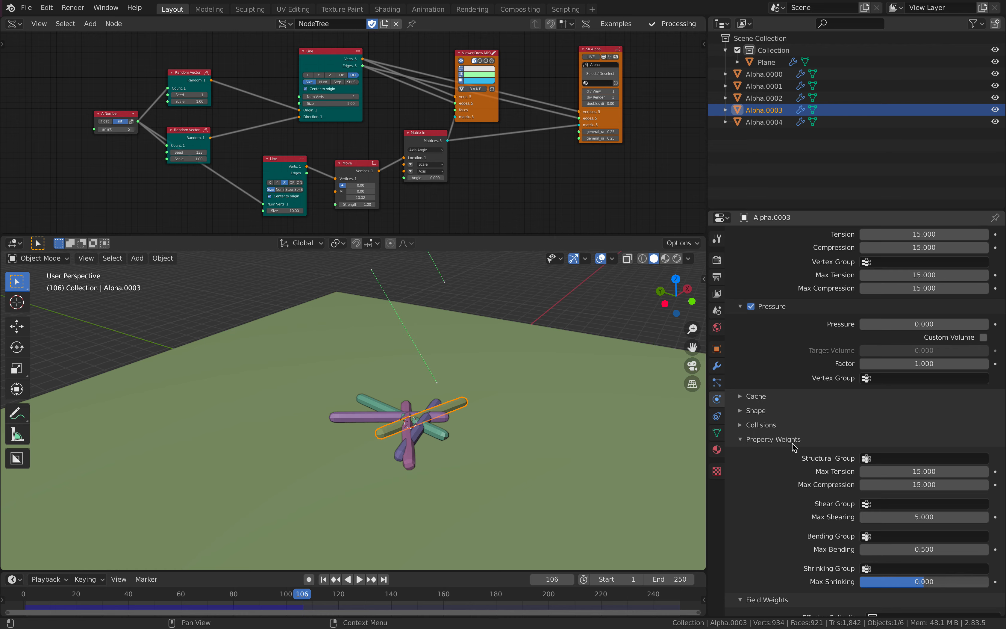
left_click(775, 427)
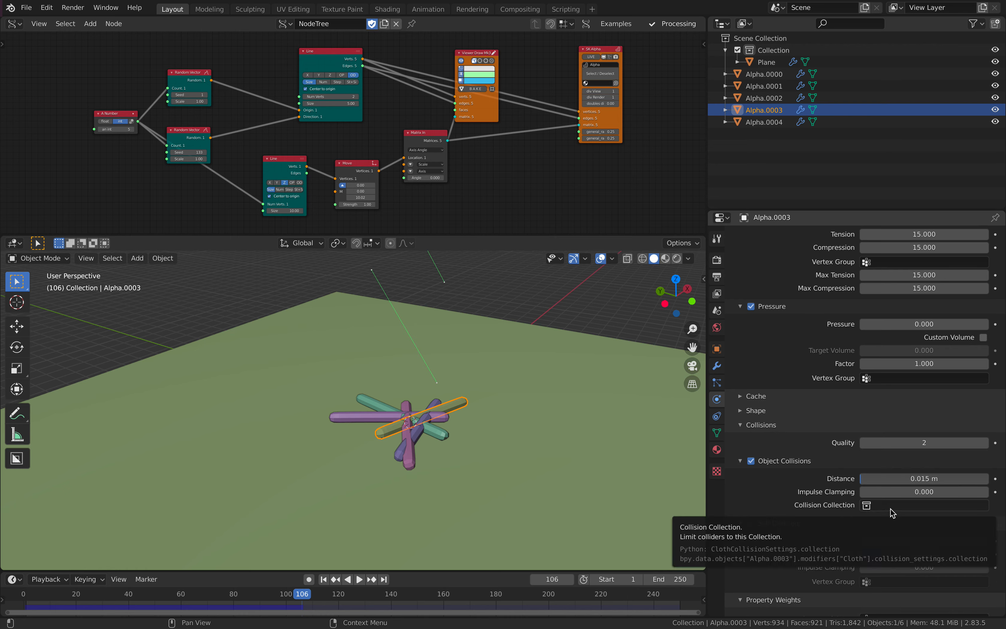
- Return to frame 1 and move all five sausages into a new collection named CLOTH
left_click(324, 579)
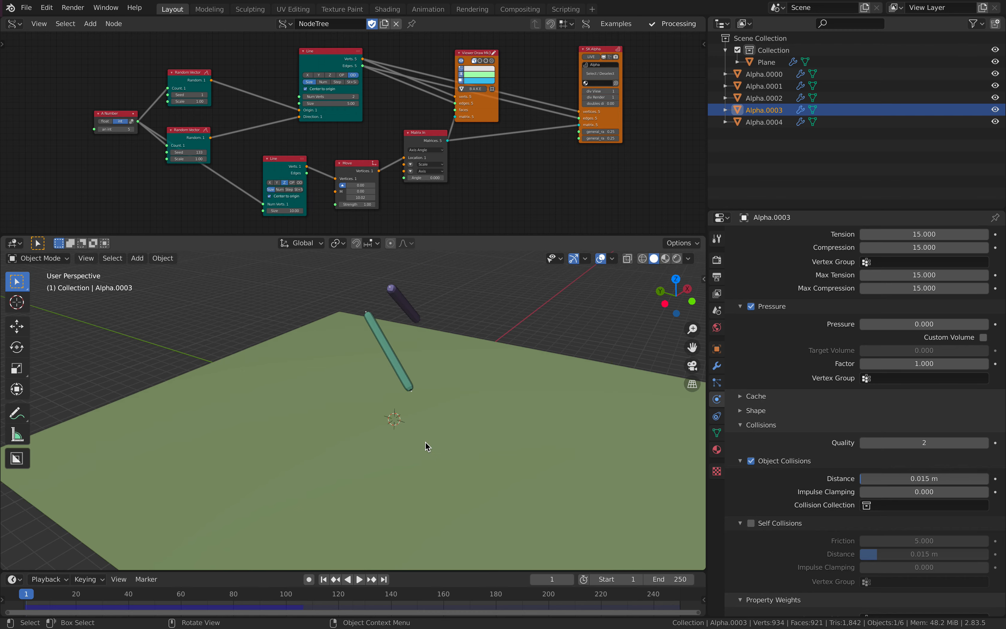
scroll(425, 442, "down", 5)
middle_click_drag(415, 359, 410, 416, "shift")
middle_click_drag(432, 414, 404, 362)
key("a")
key("a")
key("b")
left_click_drag(346, 334, 406, 409)
key("m")
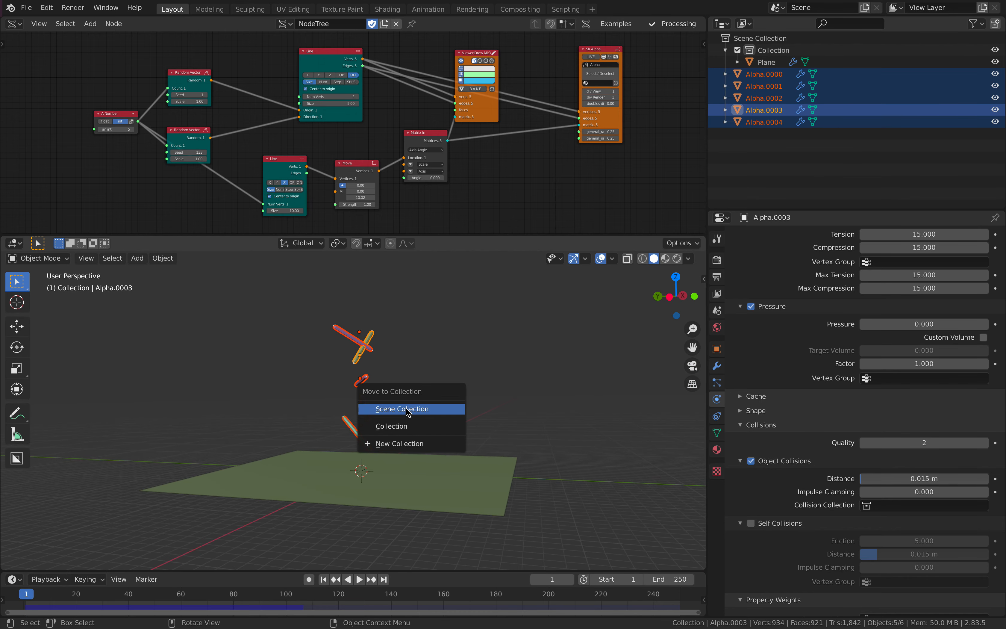
left_click(414, 443)
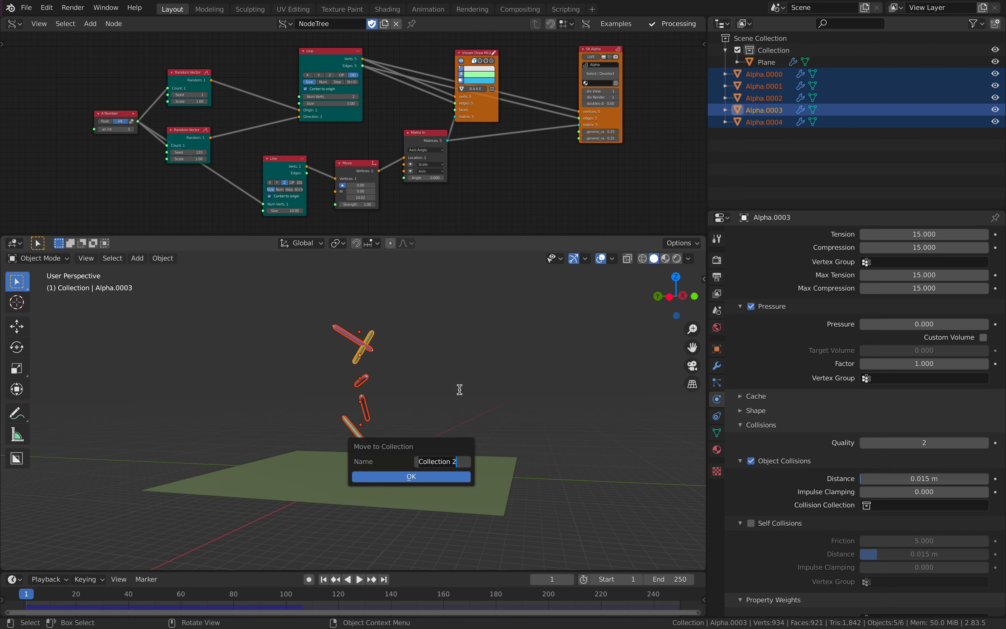
type("D")
key("BackSpace")
key("BackSpace")
type("CLOTH")
key("Return")
left_click(426, 478)
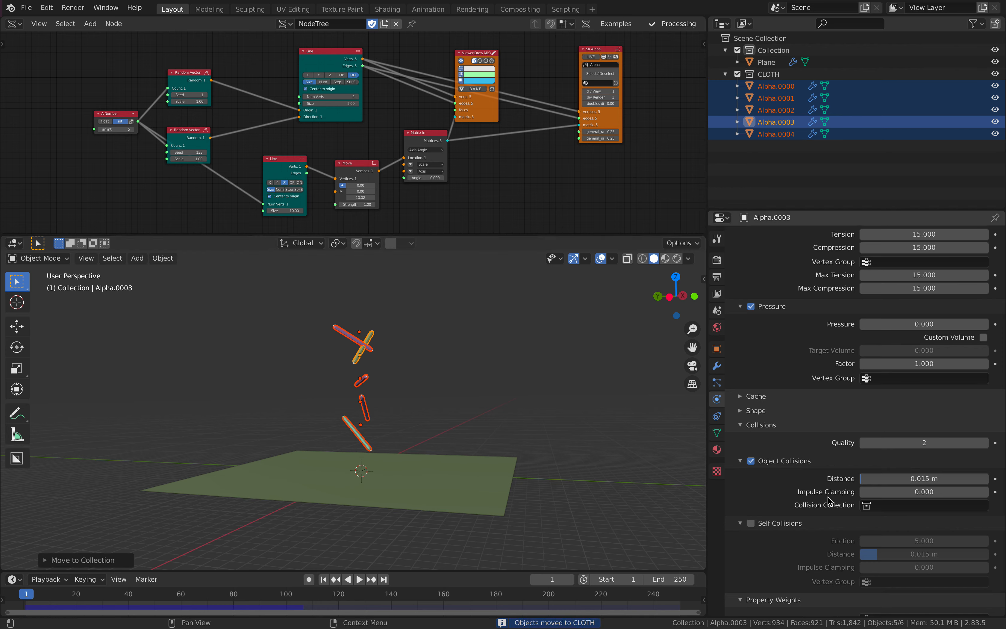
- Set the active sausage's Collision Collection to CLOTH, deselect everything and play the simulation
left_click(891, 505)
left_click(883, 381)
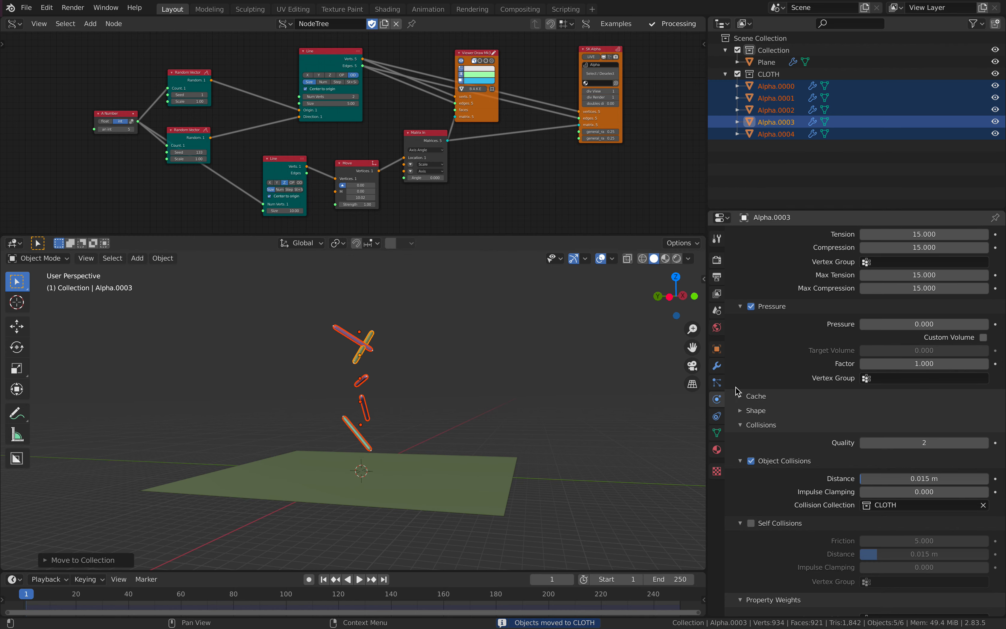
left_click(489, 402)
key("space")
middle_click_drag(474, 406, 466, 444)
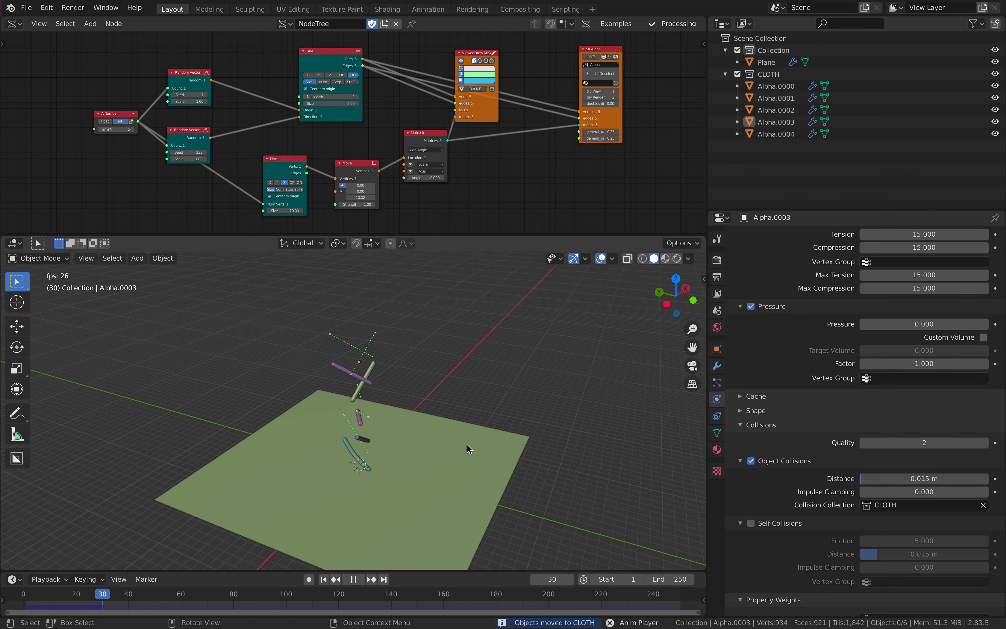
scroll(467, 445, "up", 2)
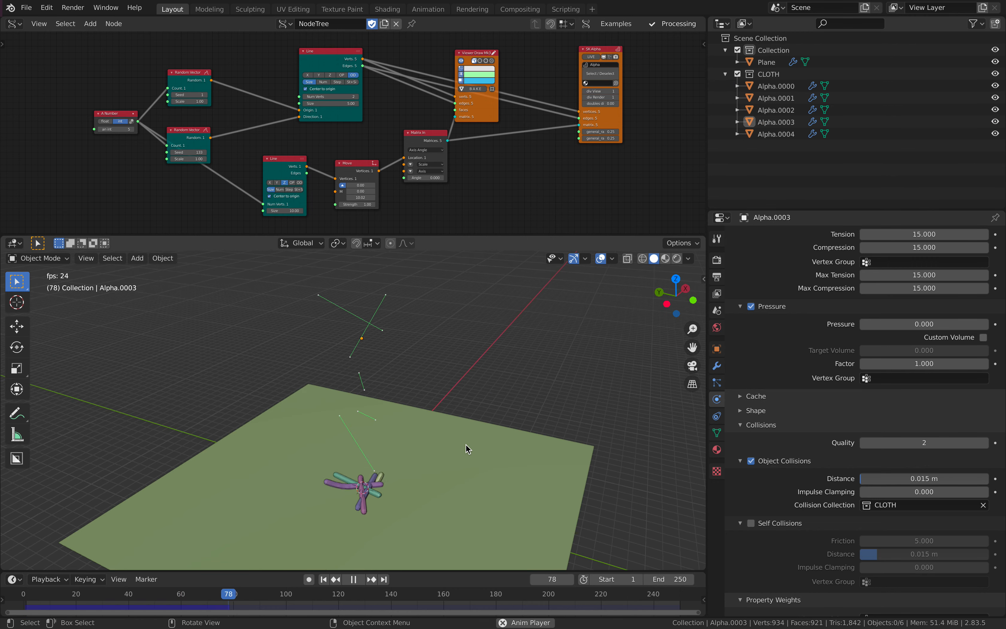
- Replay the simulation from the first frame, then save the file
left_click(360, 579)
left_click(360, 579)
key("shift+Left")
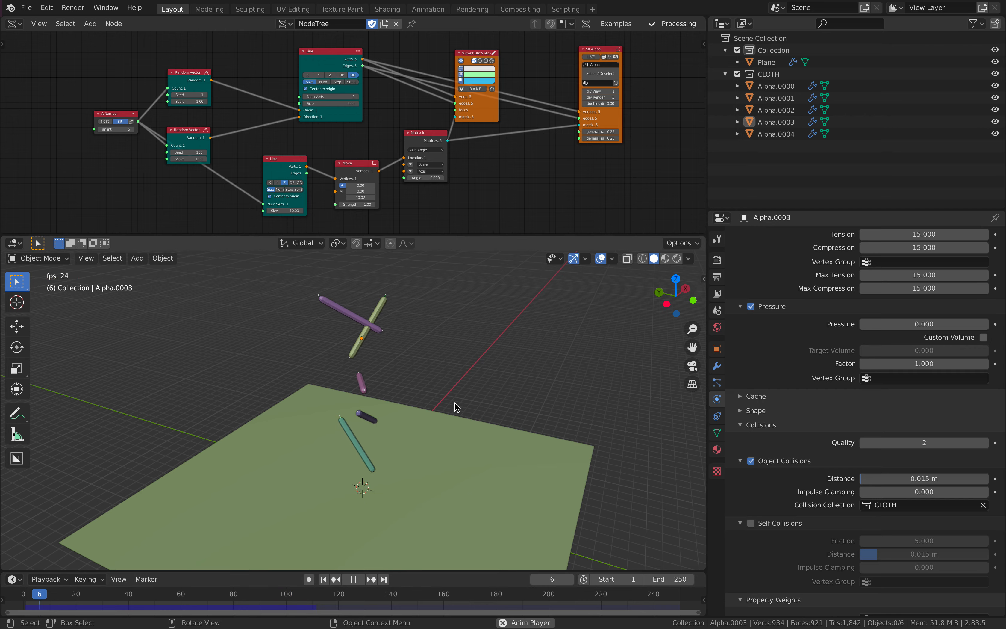
middle_click_drag(444, 404, 457, 378)
key("ctrl+s")
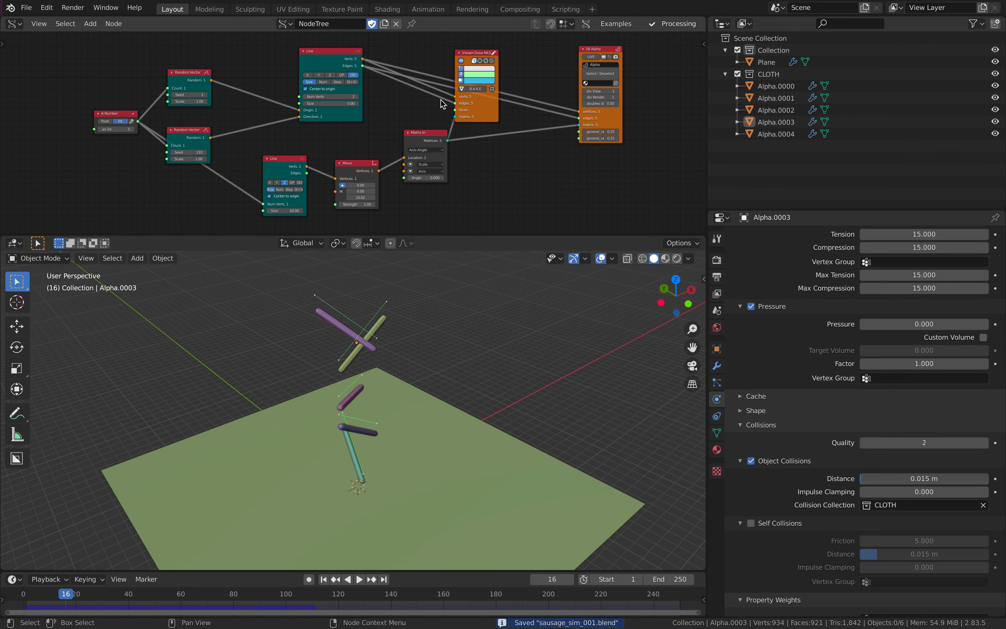
- Move the Viewer Draw and SK Alpha nodes apart and add a Mesh Join node between them
middle_click_drag(559, 113, 493, 163)
left_click_drag(548, 167, 609, 176)
left_click_drag(423, 102, 428, 49)
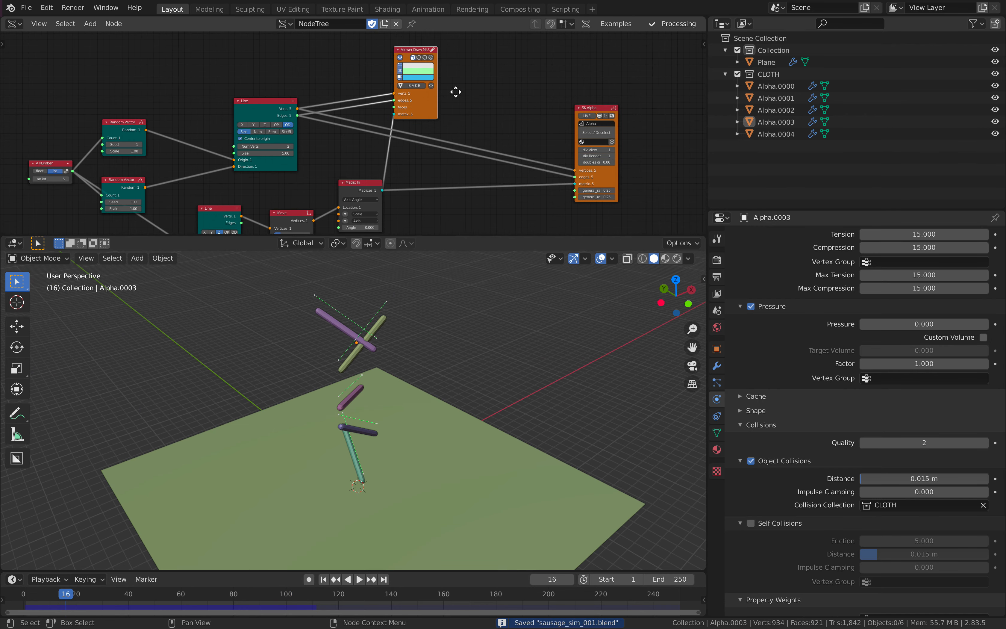
middle_click_drag(467, 90, 405, 112)
scroll(405, 112, "up", 3)
key("shift+a")
left_click(404, 161)
type("join")
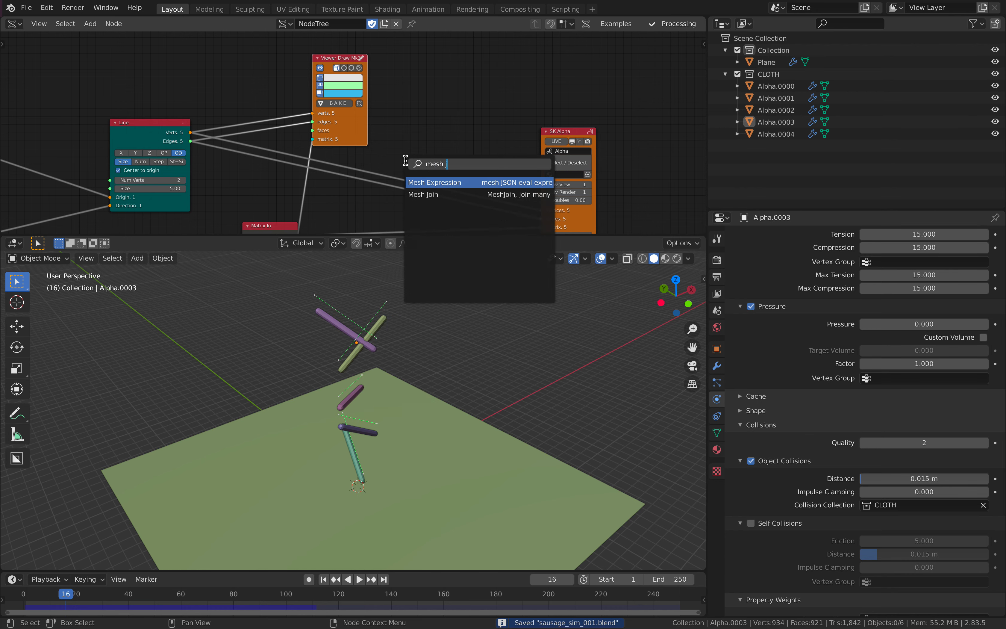
key("Return")
left_click(426, 101)
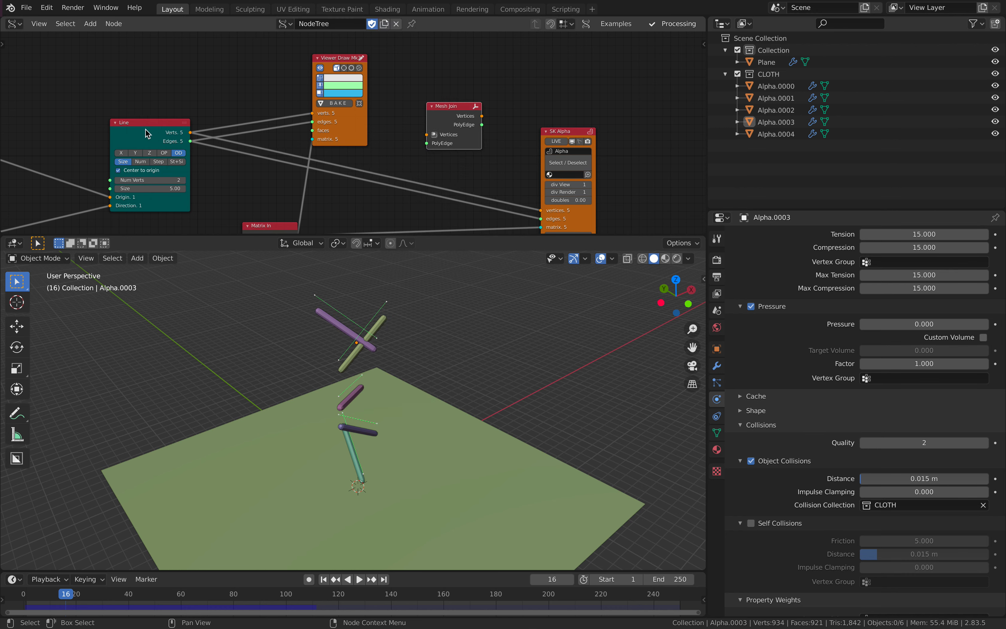
- Route the Line node's vertices and edges through Mesh Join into SK Alpha and move Mesh Join lower
left_click(568, 131, "shift")
key("shift+f")
middle_click_drag(540, 96, 549, 77)
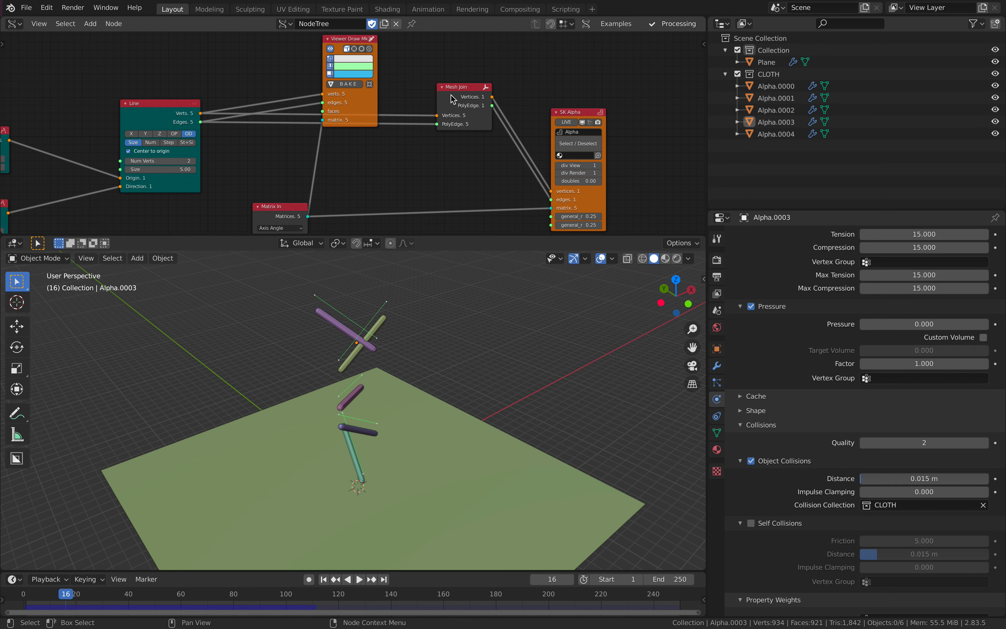
left_click_drag(451, 101, 442, 158)
middle_click_drag(489, 156, 417, 117)
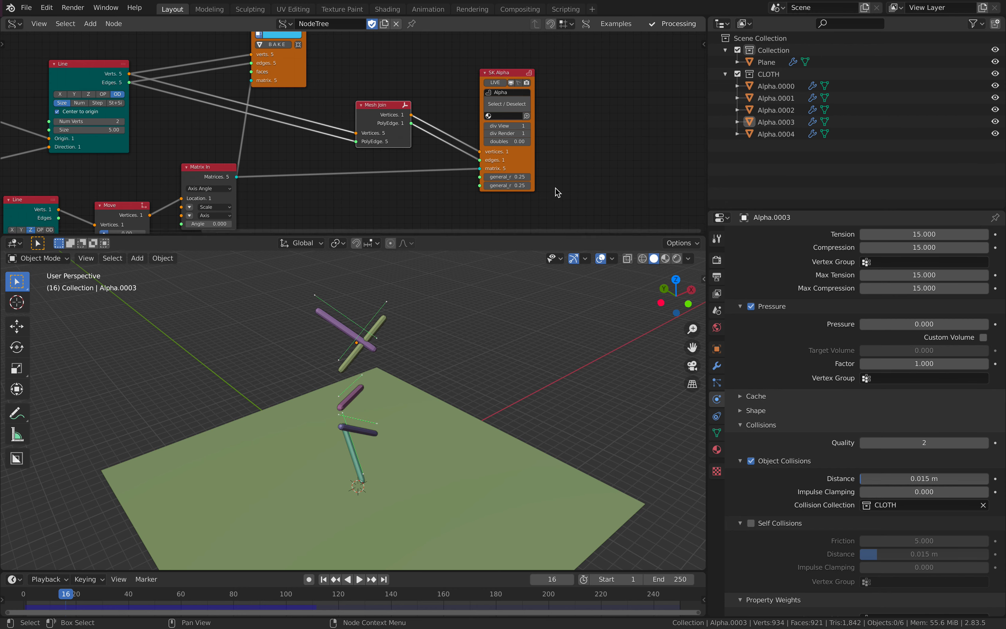
scroll(554, 185, "up", 1)
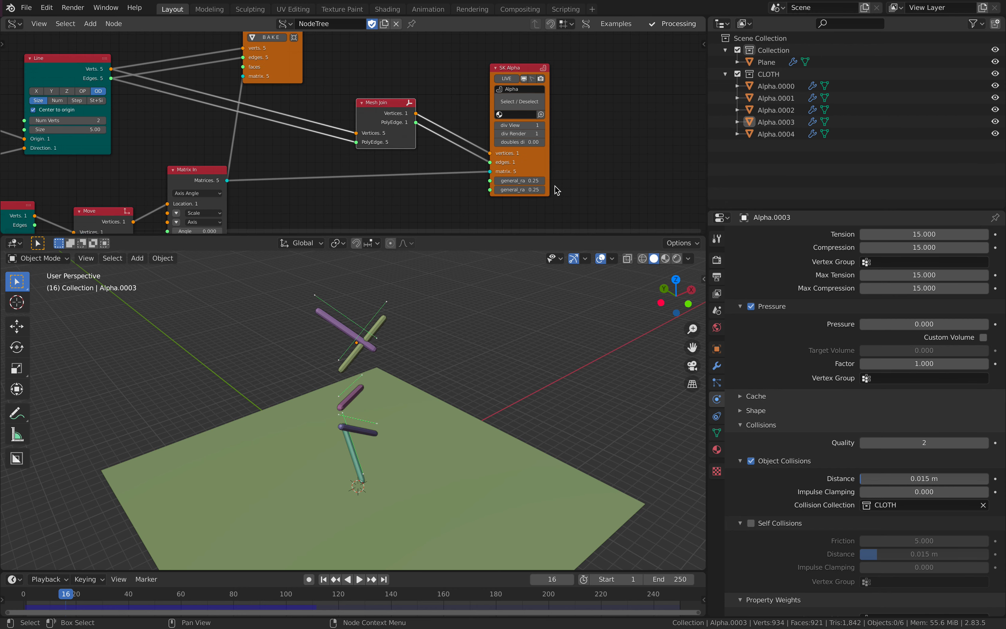
- Turn on live updates on the SK Alpha node and set both general radius values to 0.58
left_click(506, 78)
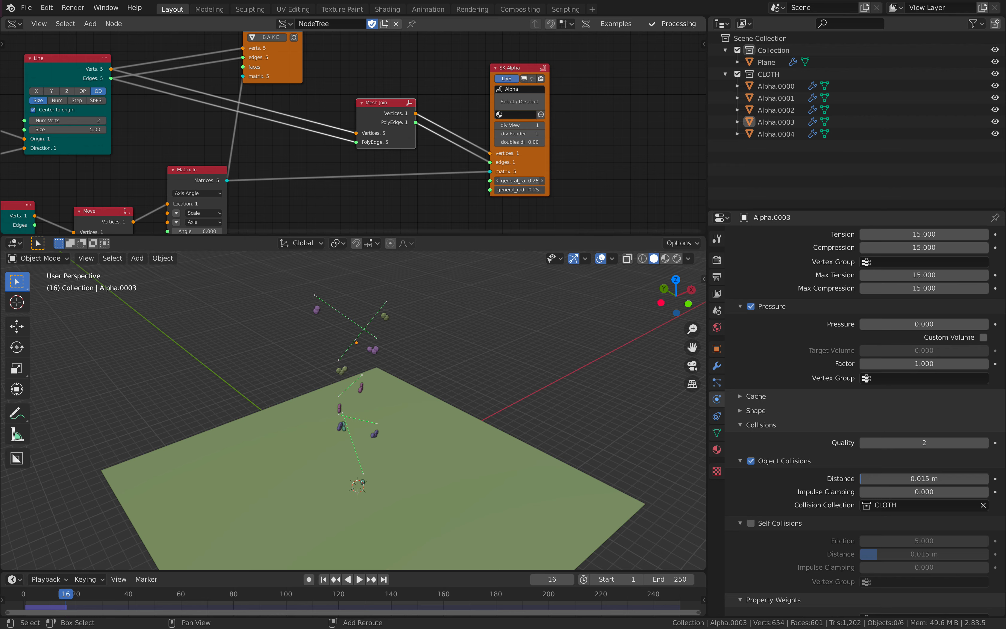
left_click_drag(521, 181, 541, 180)
middle_click_drag(333, 333, 341, 291)
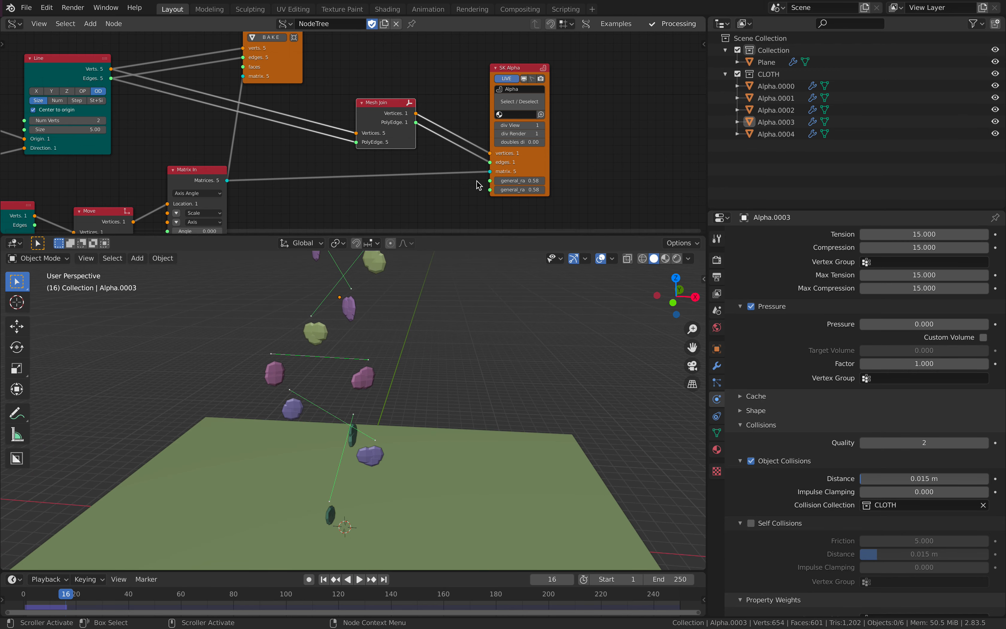
left_click_drag(489, 173, 228, 181)
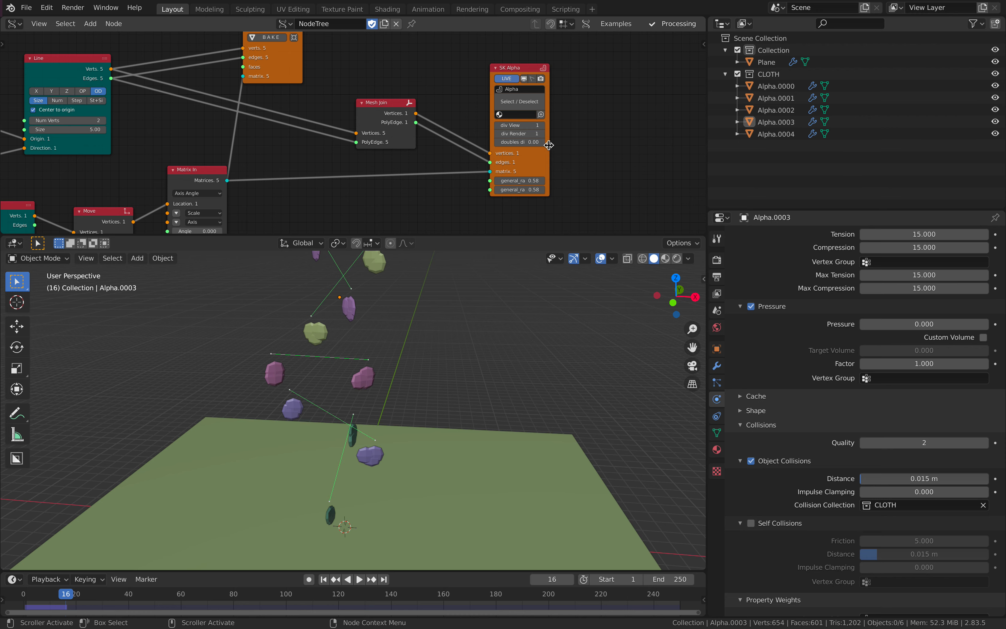
left_click_drag(548, 144, 560, 145)
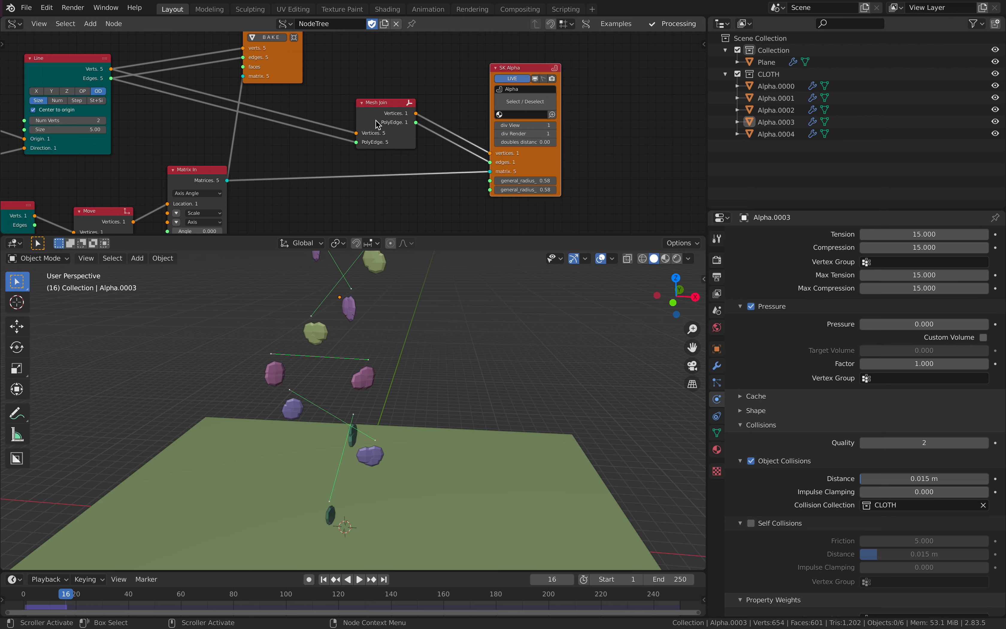
- Open the node editor's sidebar and expand the SK Alpha node's item properties to show the root settings
left_click(704, 44)
left_click(701, 99)
left_click(700, 134)
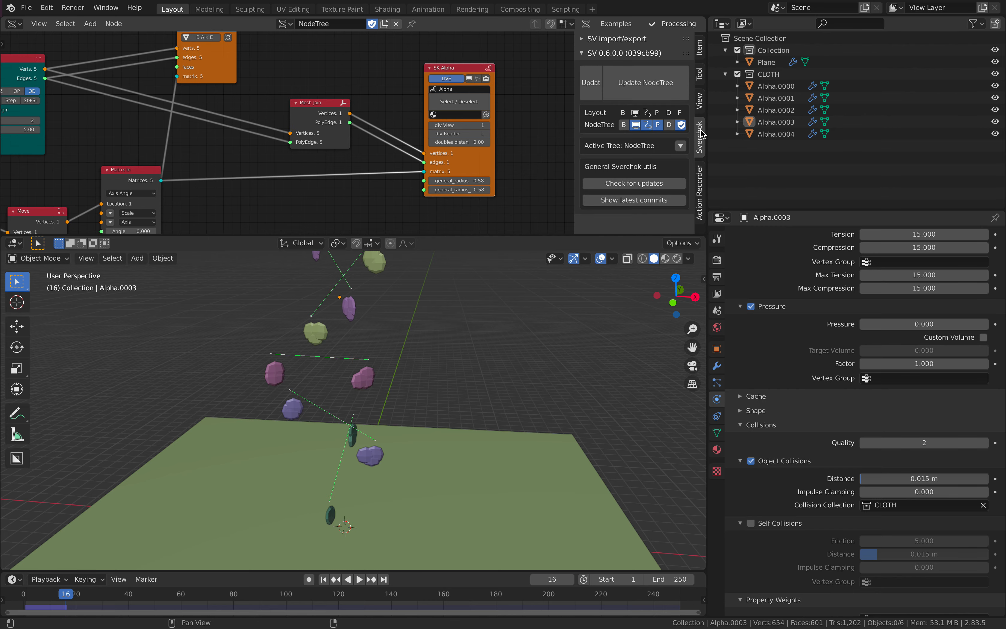
left_click(701, 49)
scroll(668, 185, "down", 2)
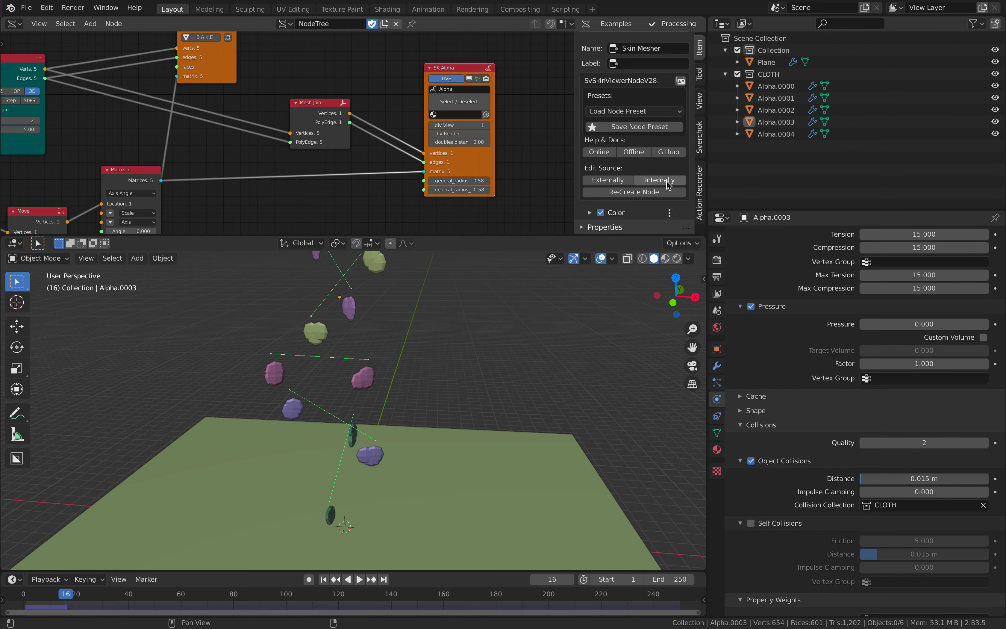
left_click(632, 227)
scroll(636, 220, "down", 5)
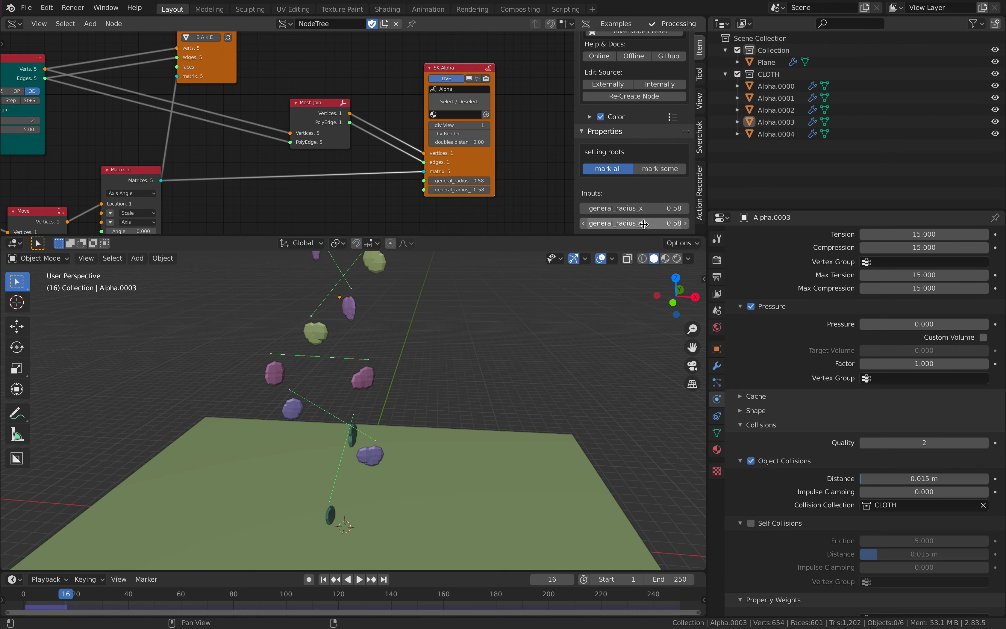
- Try the mark all and mark some options for setting the SK Alpha node's skin roots
left_click(649, 172)
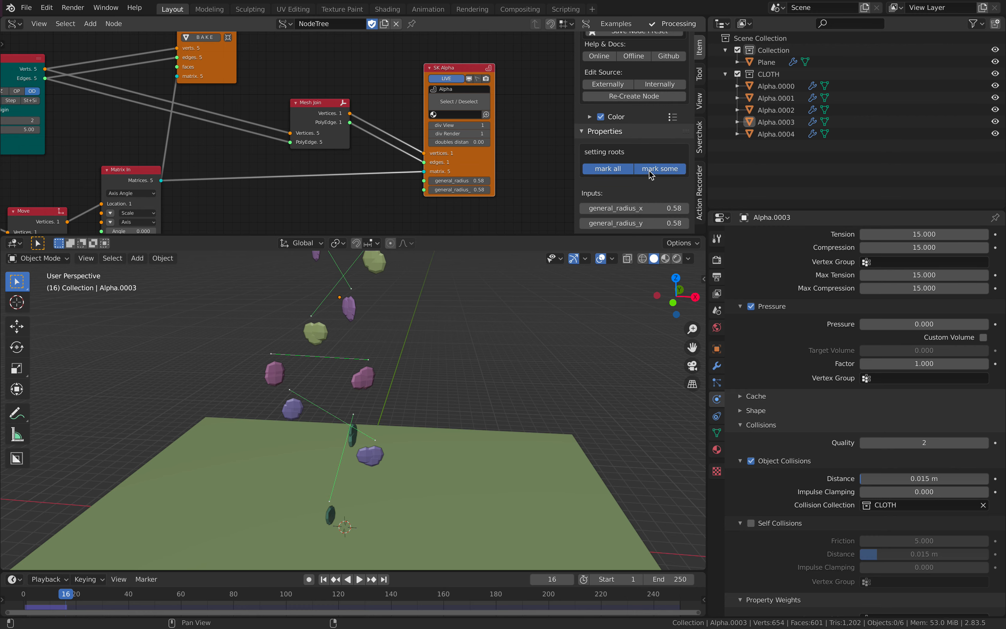
left_click(616, 172)
left_click(646, 170)
left_click(618, 169)
left_click(601, 168)
left_click(651, 168)
left_click(648, 167)
left_click(652, 167)
left_click(623, 168)
left_click(632, 167)
left_click(665, 169)
left_click(665, 169)
left_click(630, 168)
- Connect the Line node's vertices and edges directly to SK Alpha, bypassing Mesh Join, and move Mesh Join higher
mouse_move(488, 420)
middle_mouse_down()
mouse_move(470, 393)
mouse_move(478, 412)
middle_mouse_up()
middle_click_drag(317, 148, 370, 133)
scroll(349, 129, "down", 3)
scroll(360, 133, "up", 2)
left_click(81, 54)
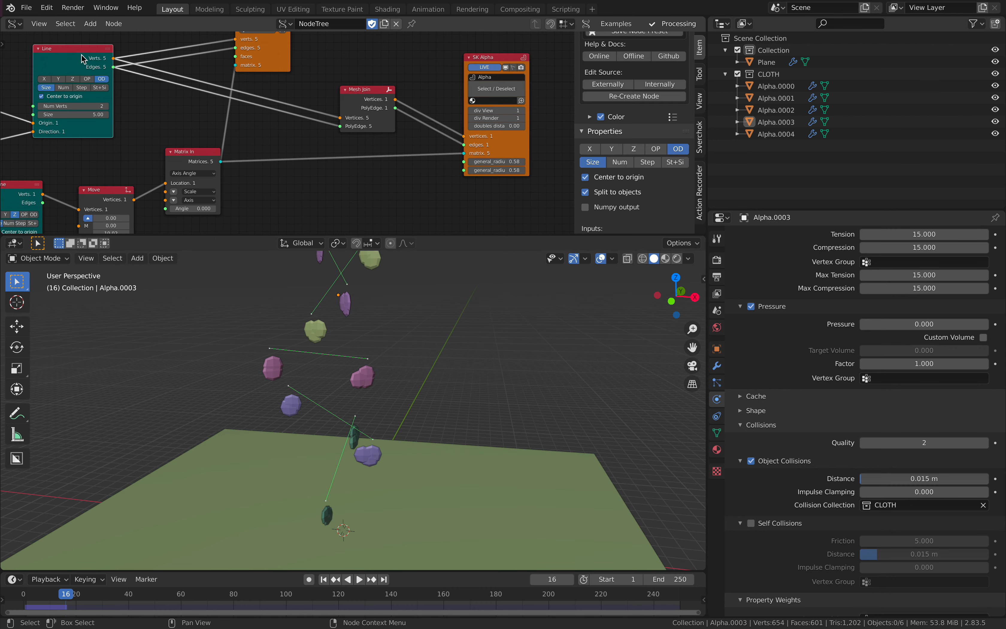
left_click(481, 60, "shift")
key("shift+f")
left_click(402, 59)
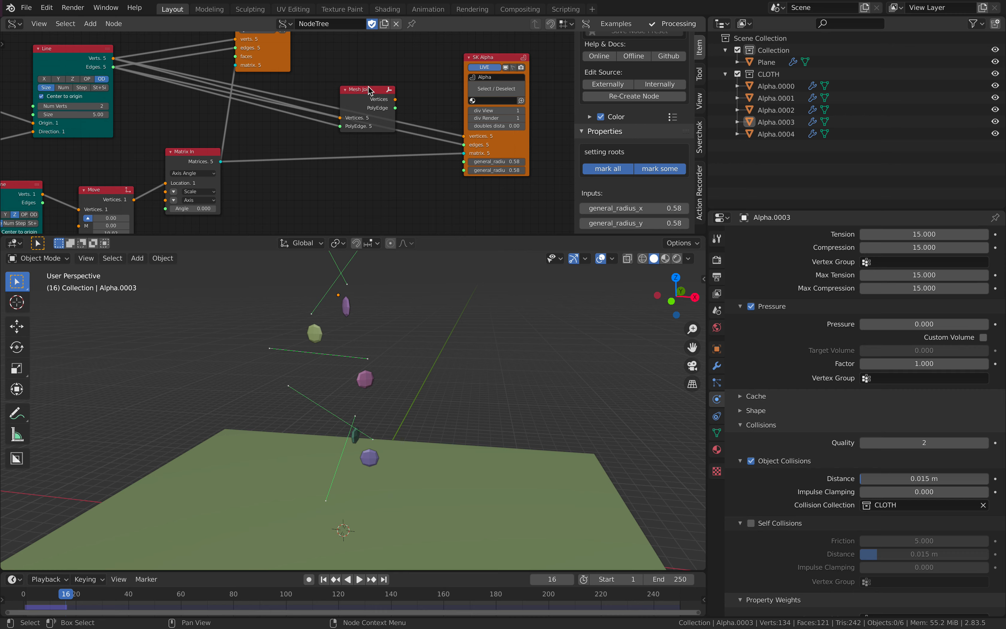
left_click_drag(369, 91, 384, 51)
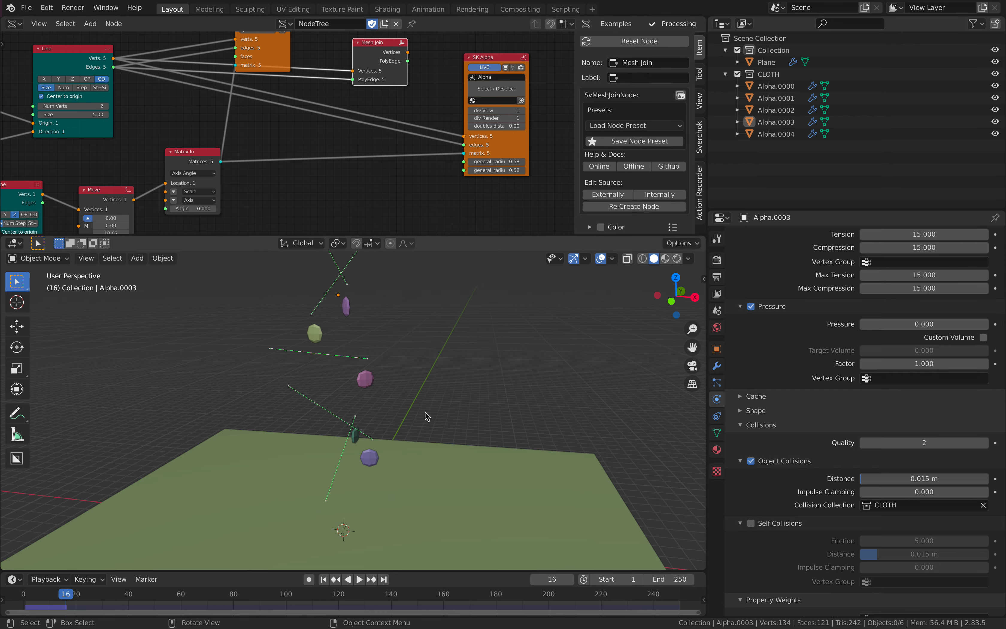
- Rewind to frame 1, briefly play the cloth simulation of the separate sausages and return to the first frame
middle_click_drag(427, 416, 366, 554)
left_click(324, 580)
key("space")
left_click(324, 580)
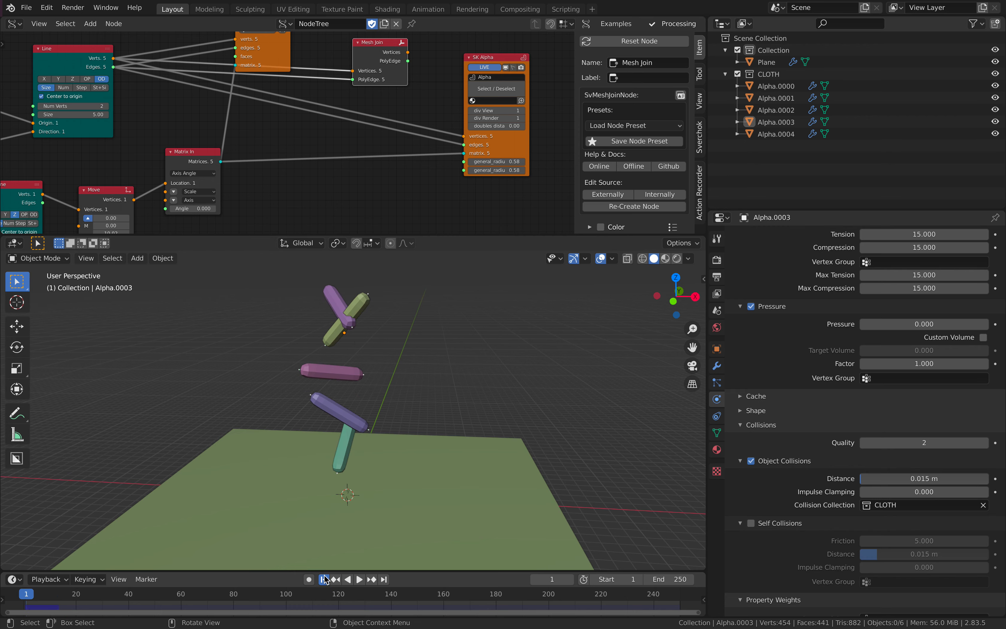
- Route the Mesh Join node's vertices and edges back into the SK Alpha node
left_click(489, 58, "shift")
key("shift+f")
mouse_move(432, 357)
middle_mouse_down()
mouse_move(447, 366)
mouse_move(423, 354)
middle_mouse_up()
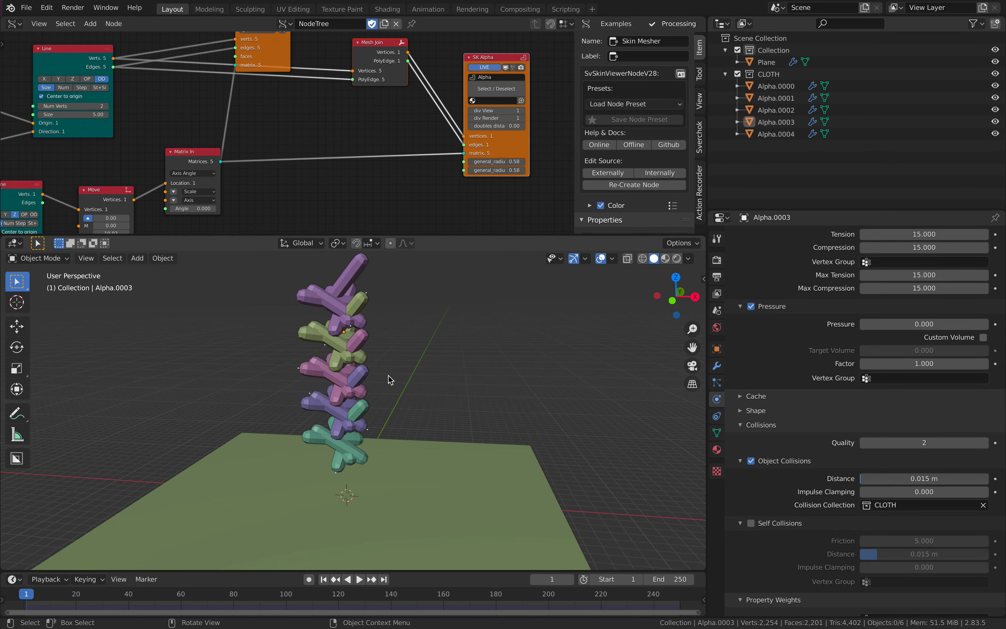
- Play the simulation of the joined meshes, return to frame 1 and save the file
left_click(359, 579)
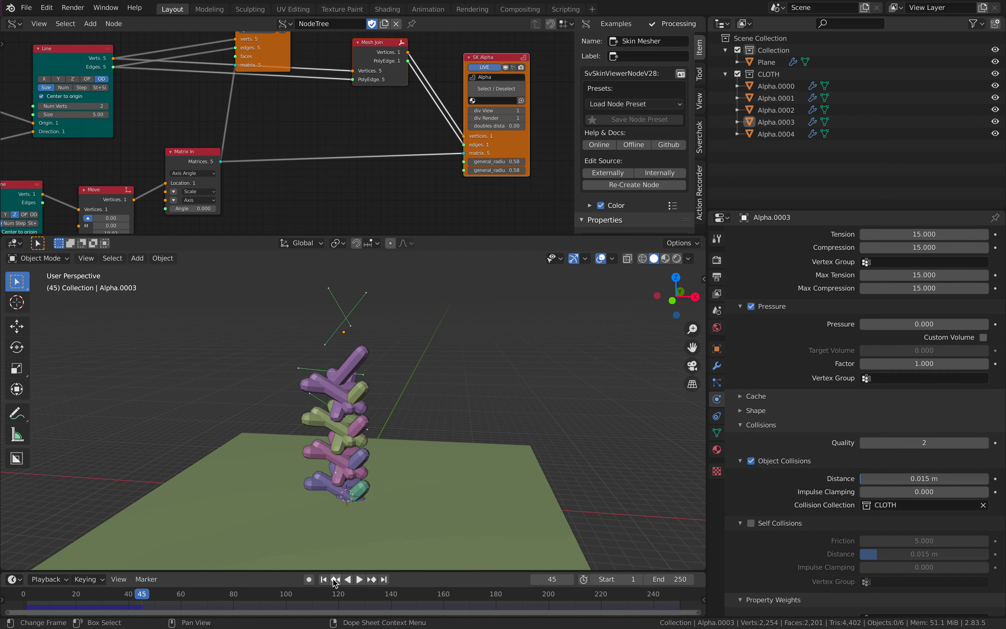
left_click(324, 579)
middle_click_drag(429, 362, 391, 351)
key("ctrl+s")
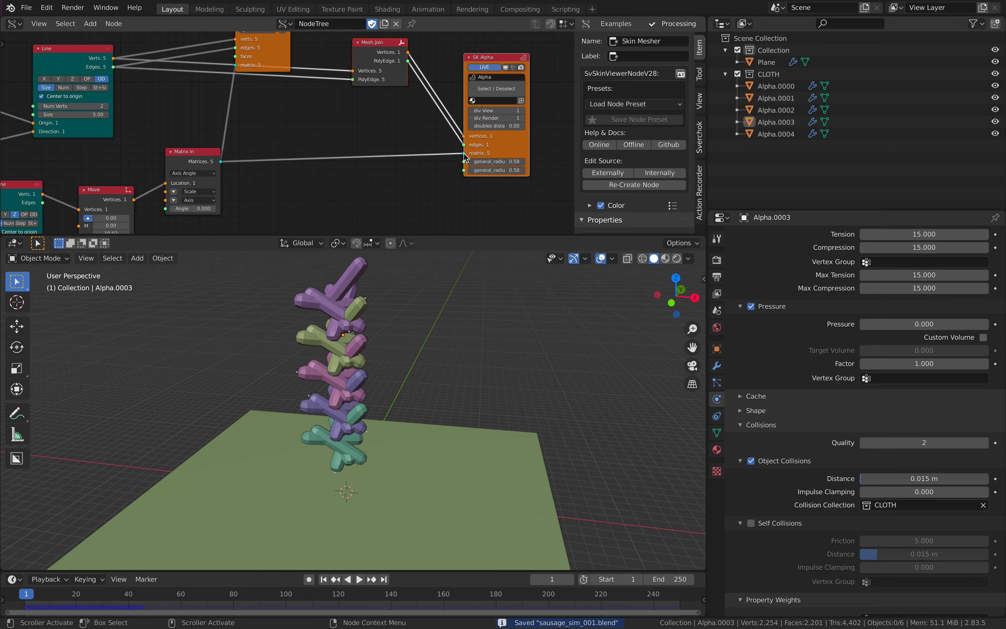
- Spread Mesh Join and SK Alpha apart to make room, and disconnect the Matrix In link from SK Alpha's matrix input
middle_click_drag(173, 154, 225, 119)
middle_click_drag(301, 162, 227, 229)
left_click_drag(352, 78, 287, 110)
left_click(397, 102)
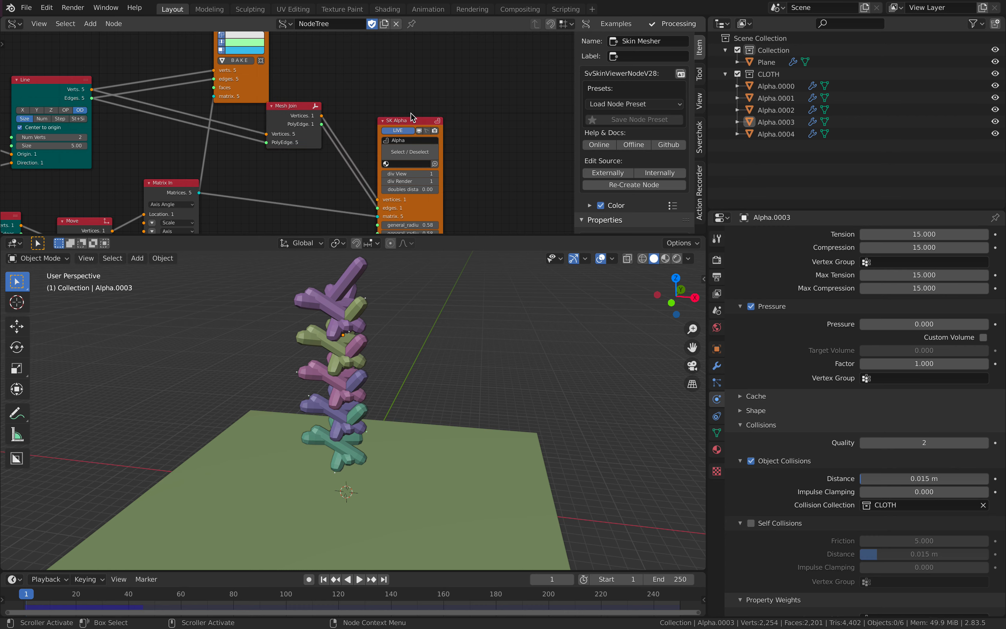
left_click_drag(420, 125, 459, 99)
left_click_drag(726, 114, 732, 113)
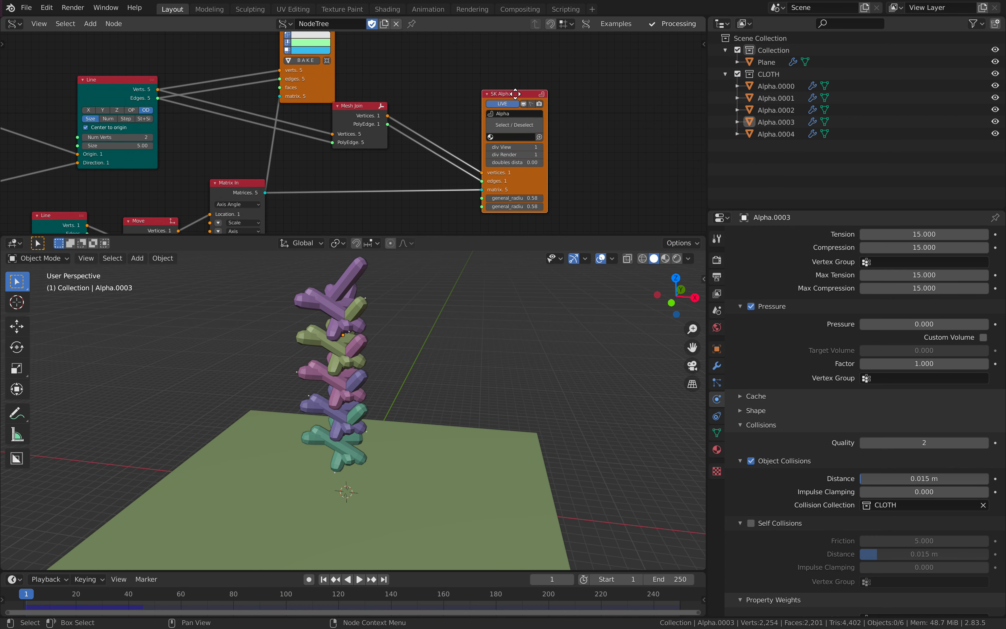
left_click_drag(515, 93, 604, 78)
left_click_drag(571, 175, 442, 182)
middle_click_drag(442, 182, 460, 160)
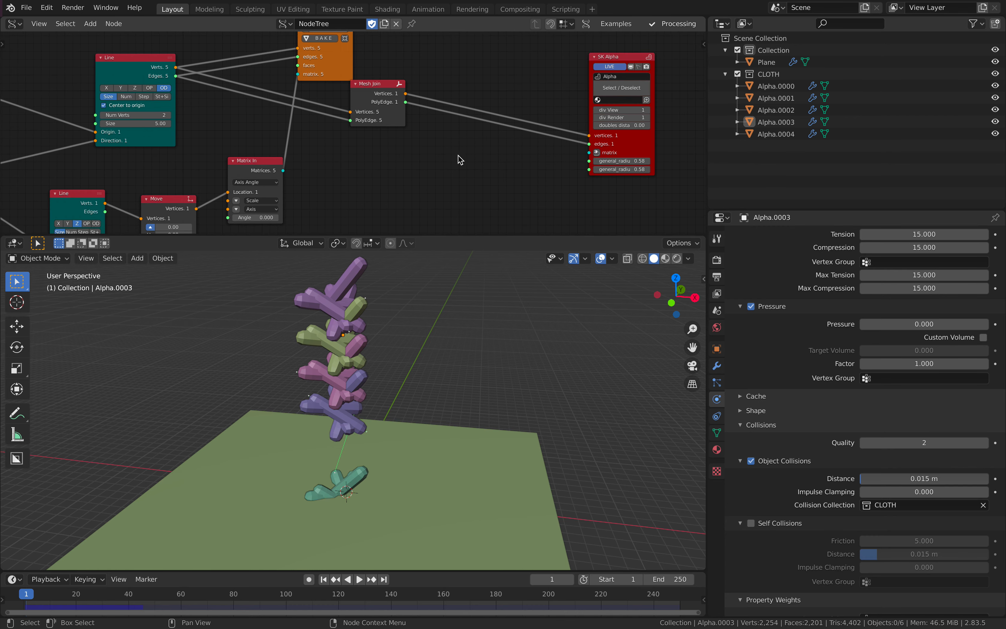
left_click_drag(382, 86, 380, 96)
- Add a Matrix Apply node with the Join option below Mesh Join, in the gap before SK Alpha
middle_click_drag(448, 164, 450, 146)
key("alt+space")
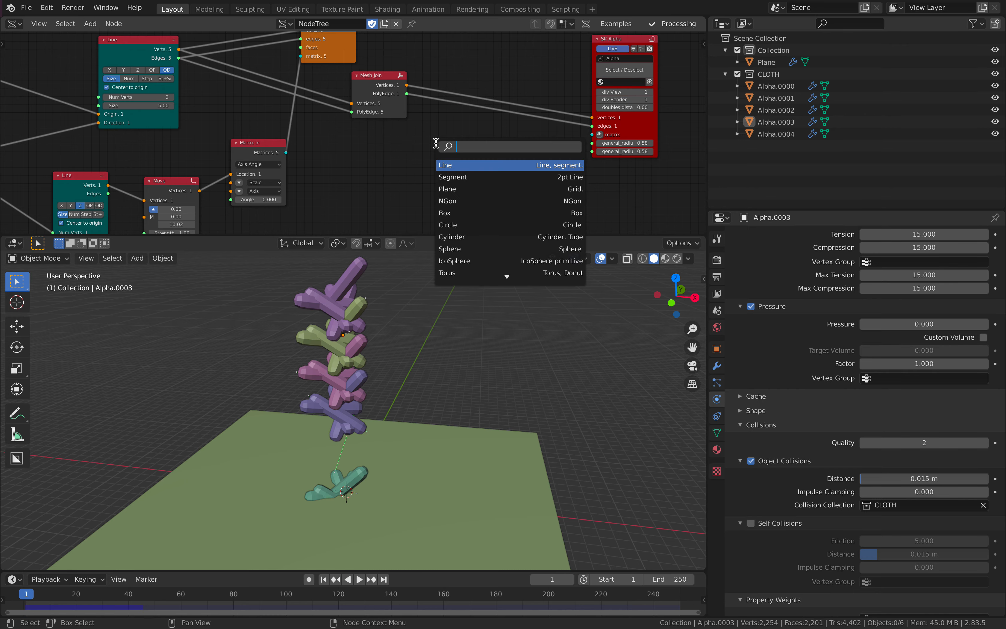
type("apply")
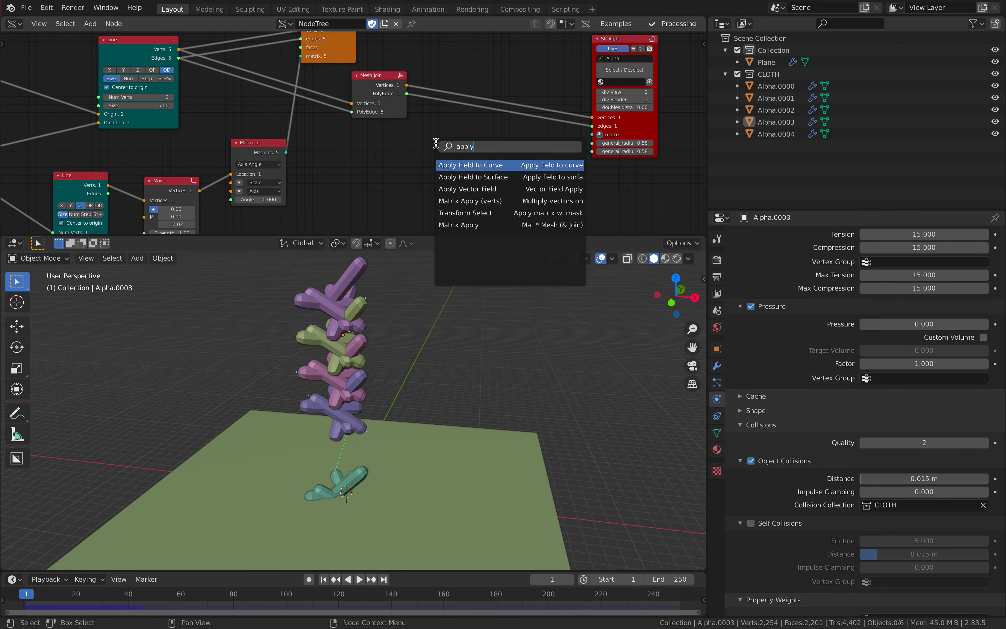
type(" m")
key("BackSpace")
type("m")
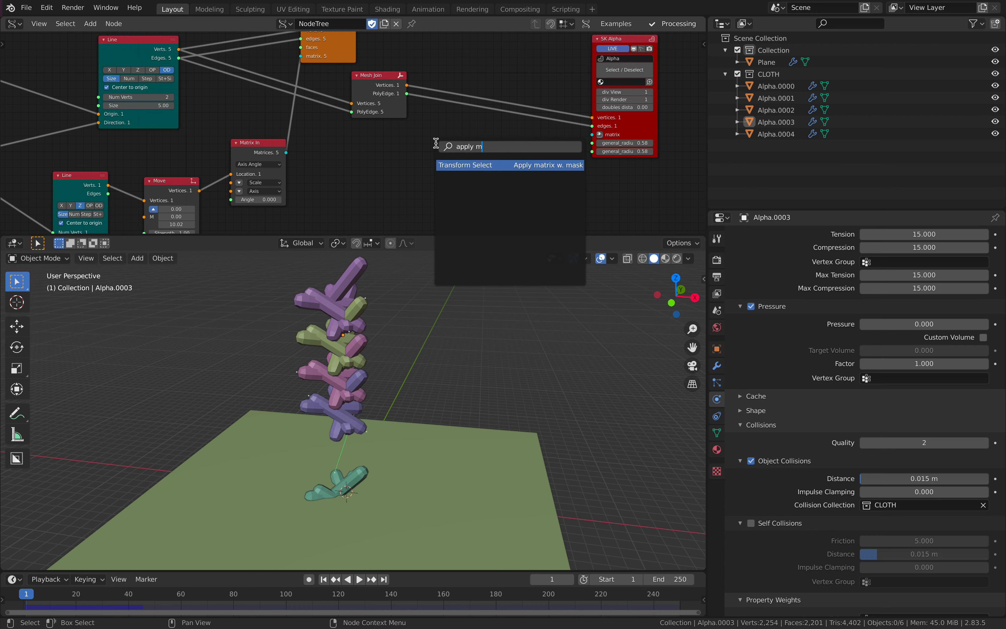
type("atrix")
key("ctrl+a")
type("matrix a")
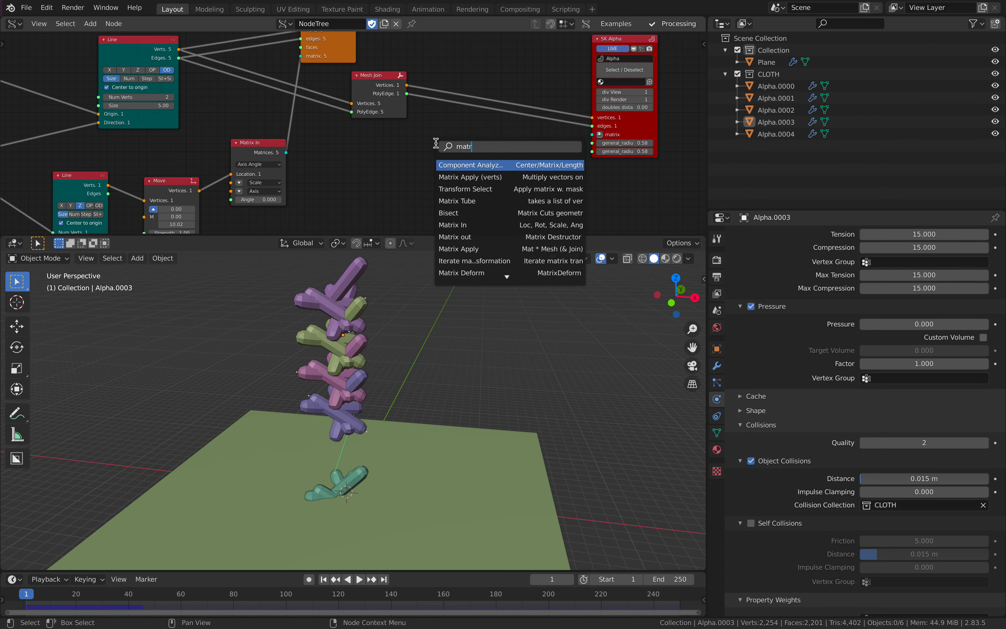
key("Return")
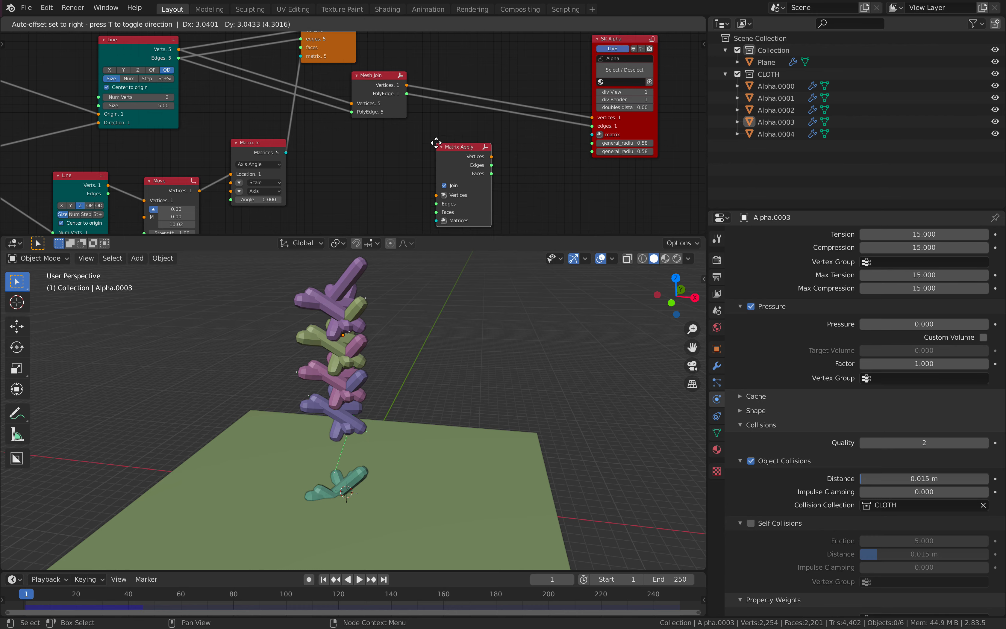
left_click(435, 142)
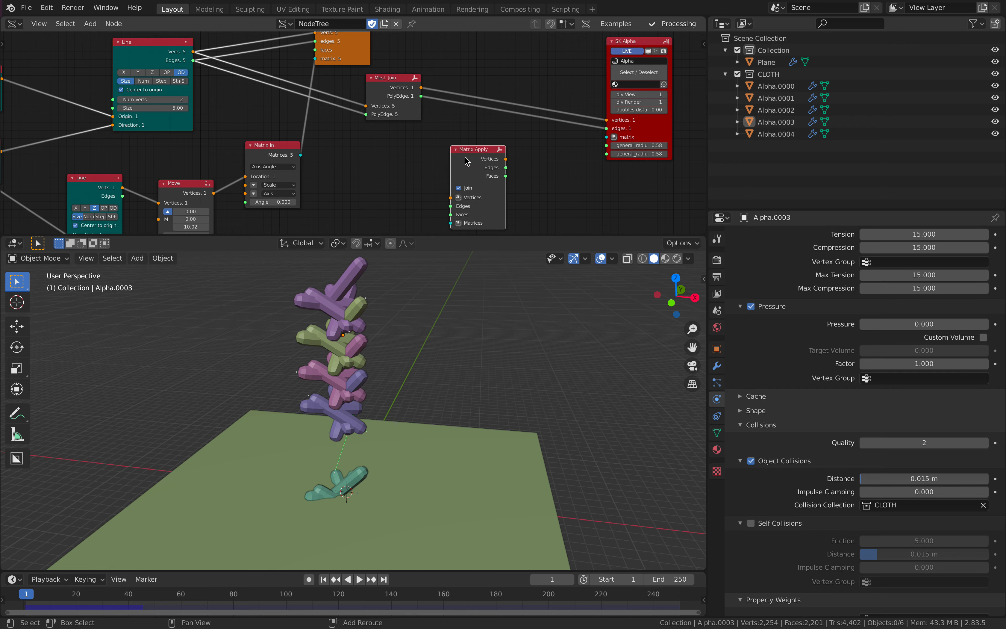
- Feed the Line geometry and Matrix In matrices into Matrix Apply, and its vertices and edges into SK Alpha, placed closer to it
left_click_drag(299, 155, 457, 224)
left_click_drag(474, 158, 409, 150)
left_click(636, 44, "shift")
key("shift+f")
left_click_drag(637, 50, 541, 63)
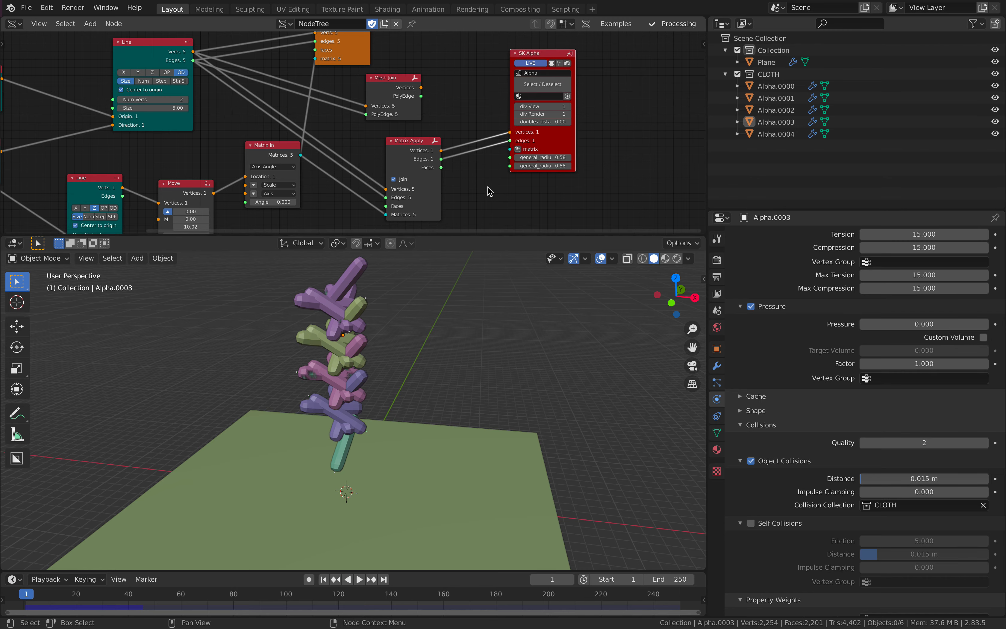
middle_click_drag(483, 354, 408, 375)
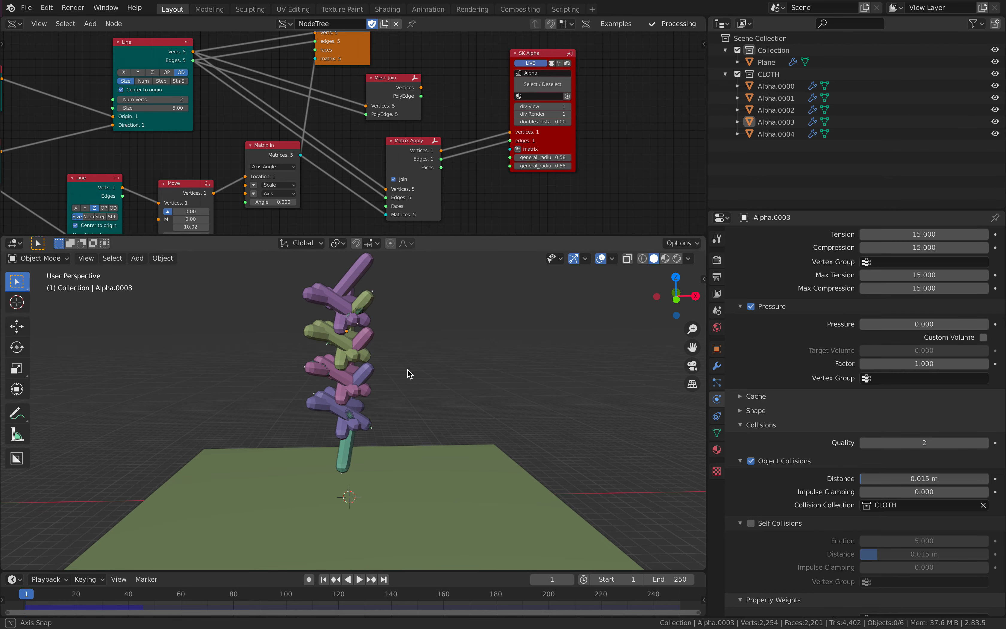
scroll(407, 370, "down", 1)
left_click(347, 438)
mouse_move(368, 430)
middle_mouse_down()
mouse_move(429, 429)
mouse_move(381, 435)
middle_mouse_up()
left_click(330, 378)
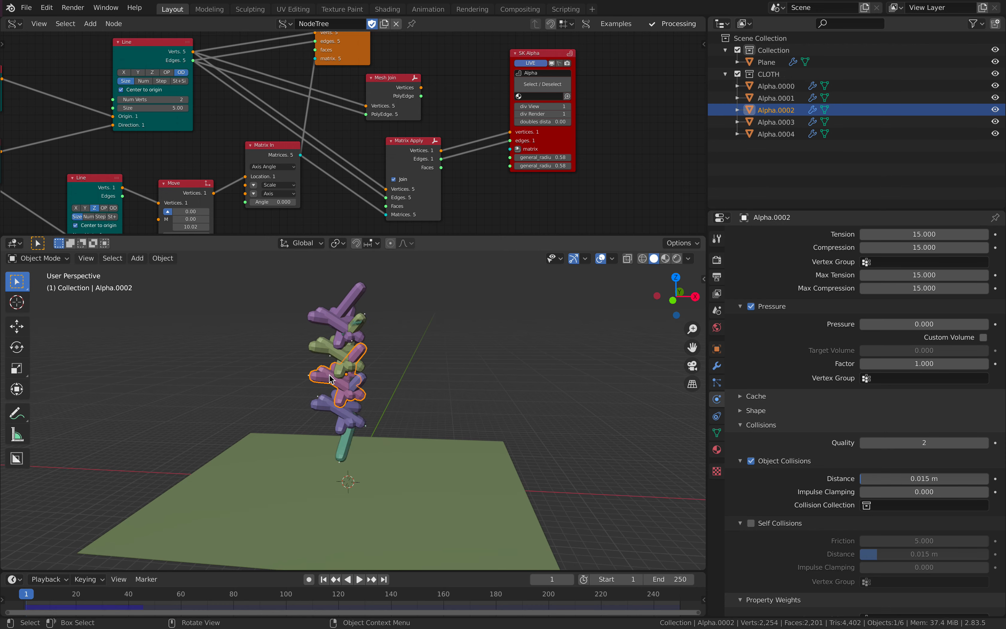
left_click(322, 405, "shift")
left_click(344, 441, "shift")
left_click(323, 346, "shift")
left_click(317, 322, "shift")
left_click(312, 291)
left_click(315, 319, "shift")
left_click(316, 348, "shift")
left_click(318, 379, "shift")
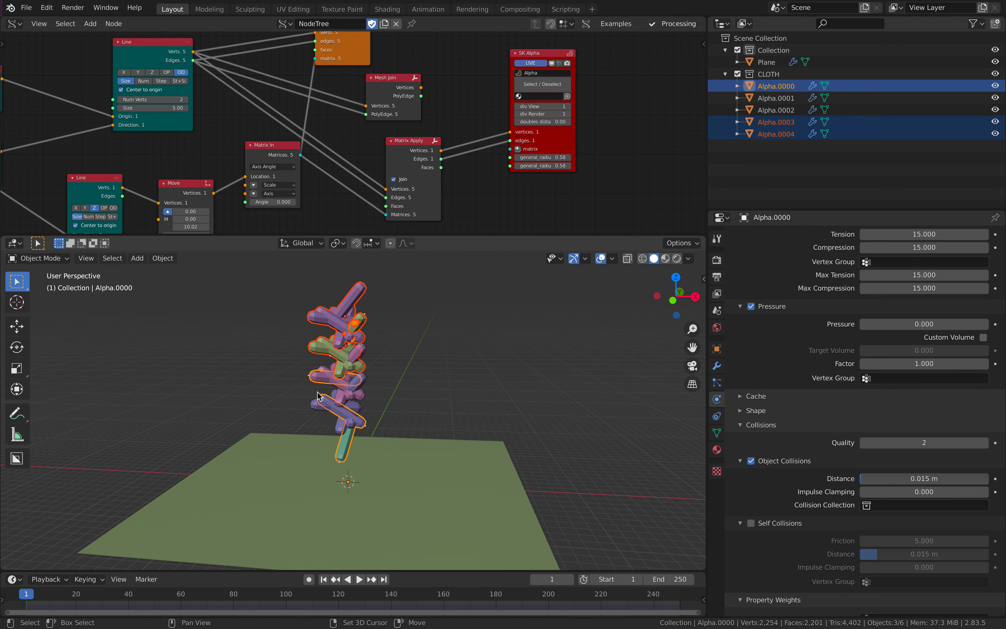
left_click(316, 408, "shift")
- Delete the leftover objects Alpha.0001 through Alpha.0004 from the CLOTH collection and save the file
left_click(776, 110)
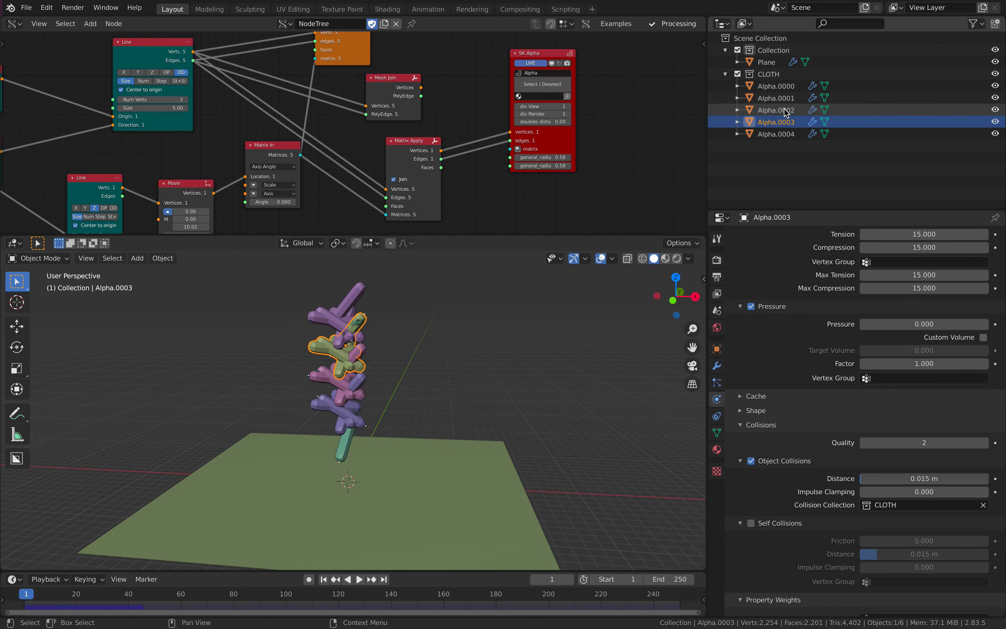
left_click(776, 134, "shift")
left_click(781, 96, "shift")
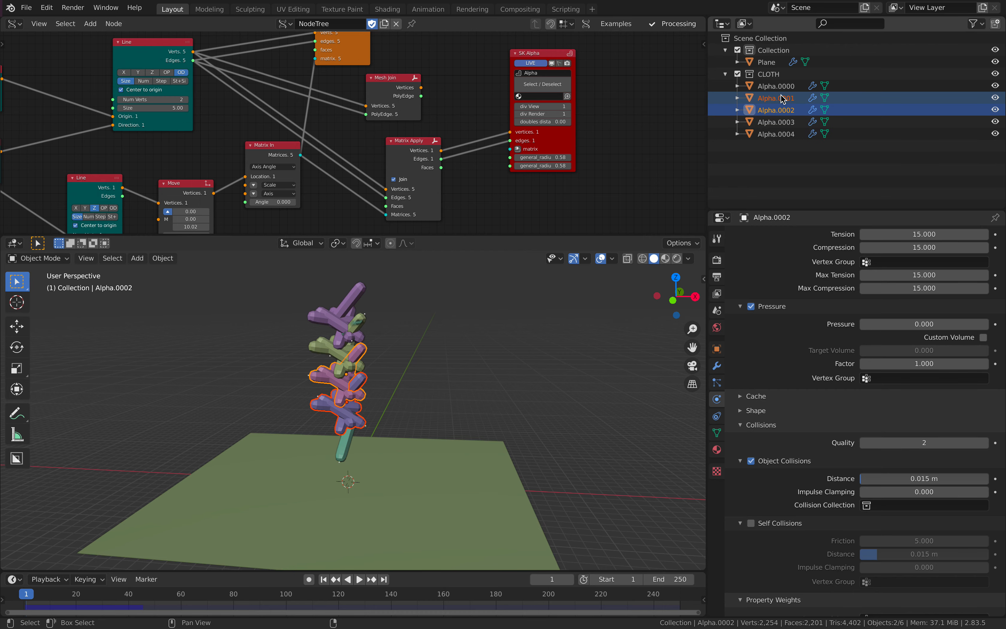
left_click(777, 136)
left_click(777, 102, "shift")
right_click(777, 104)
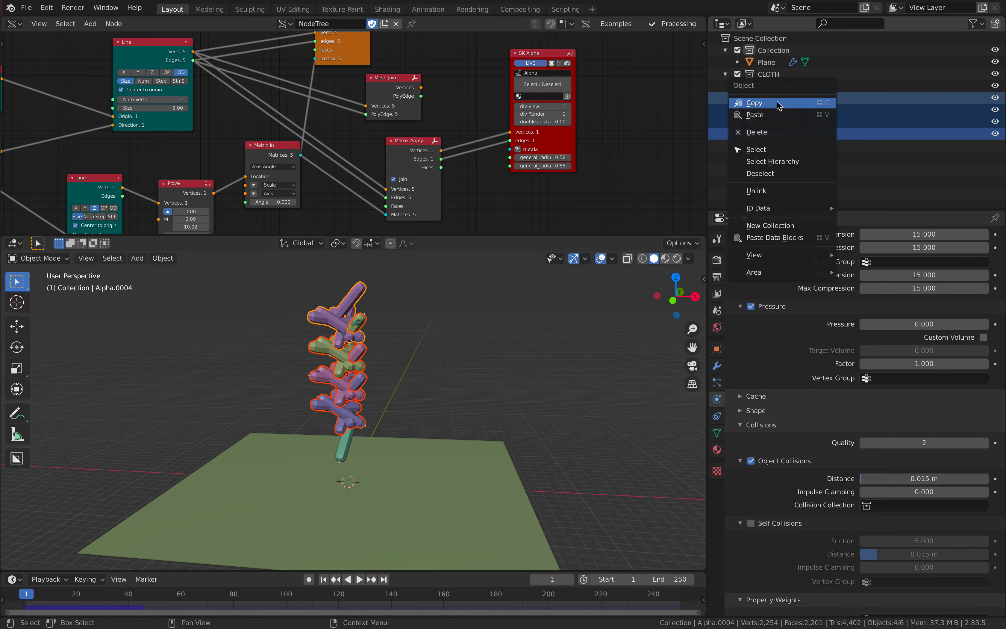
left_click(757, 133)
middle_click_drag(464, 344, 443, 318)
key("ctrl+s")
- Set the A Number node to 20 so the tree generates twenty sausages
scroll(231, 135, "down", 4)
middle_click_drag(87, 132, 326, 141)
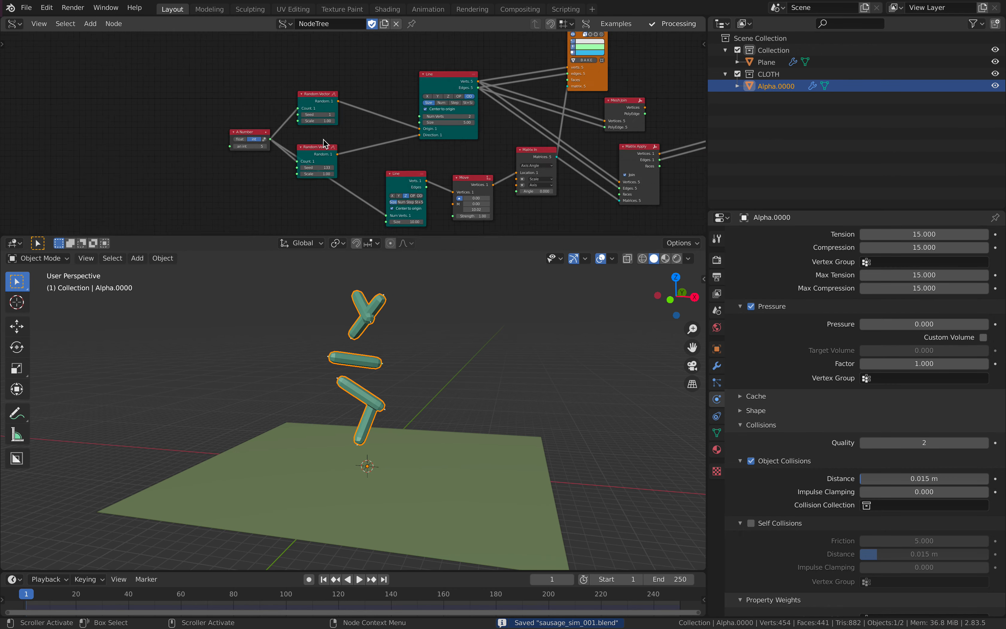
scroll(316, 145, "up", 6)
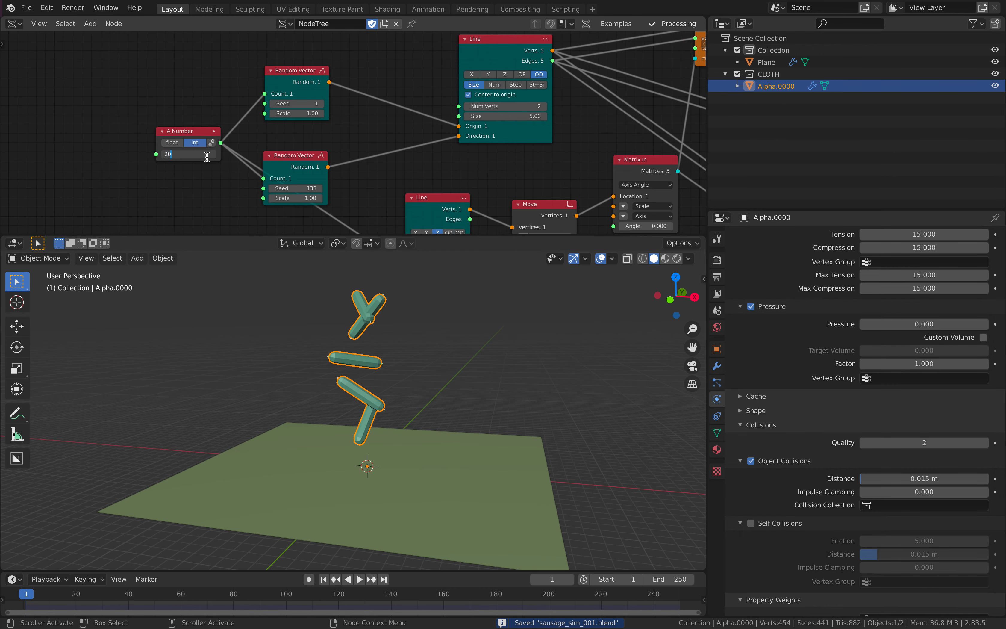
key("Return")
middle_click_drag(362, 135, 106, 103)
scroll(486, 136, "down", 1)
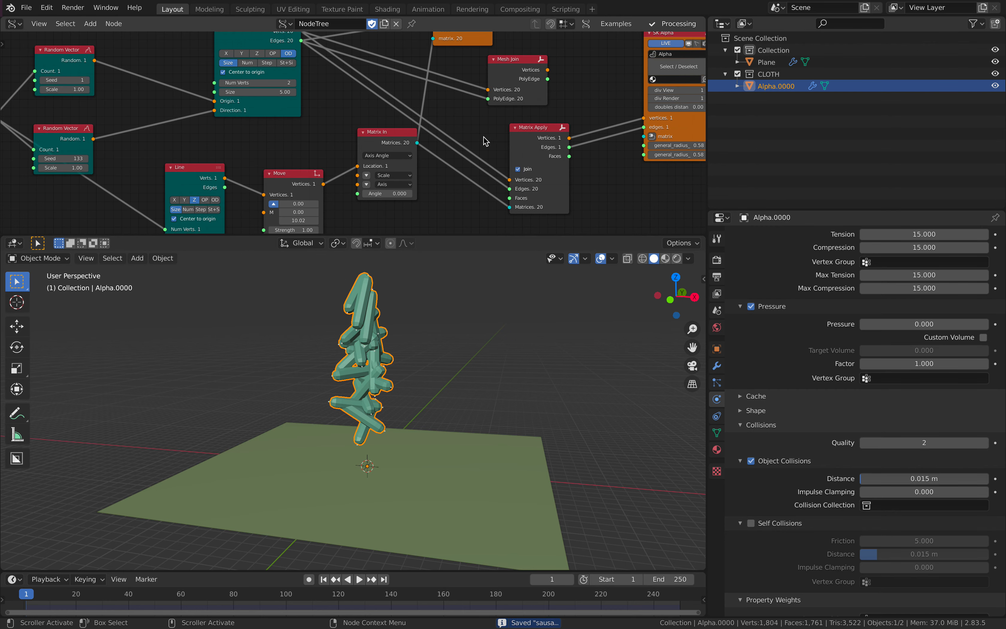
- Increase the Z-axis Line node's size to about 35.44 and the Move node's Z offset to about 21.48
middle_click_drag(487, 141, 467, 100)
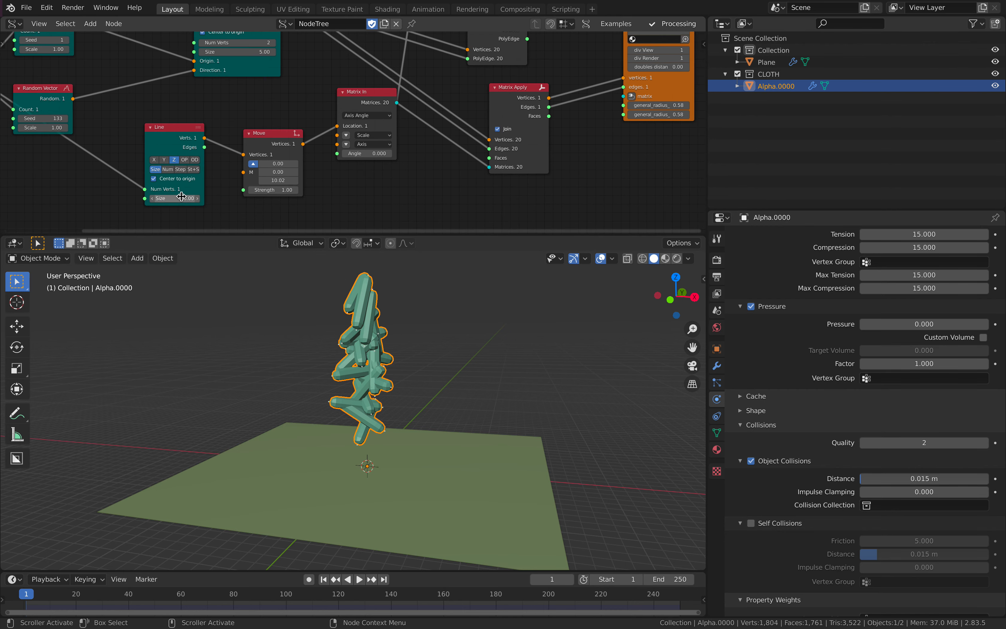
left_click_drag(188, 198, 326, 181)
middle_click_drag(432, 362, 432, 395)
left_click(467, 355)
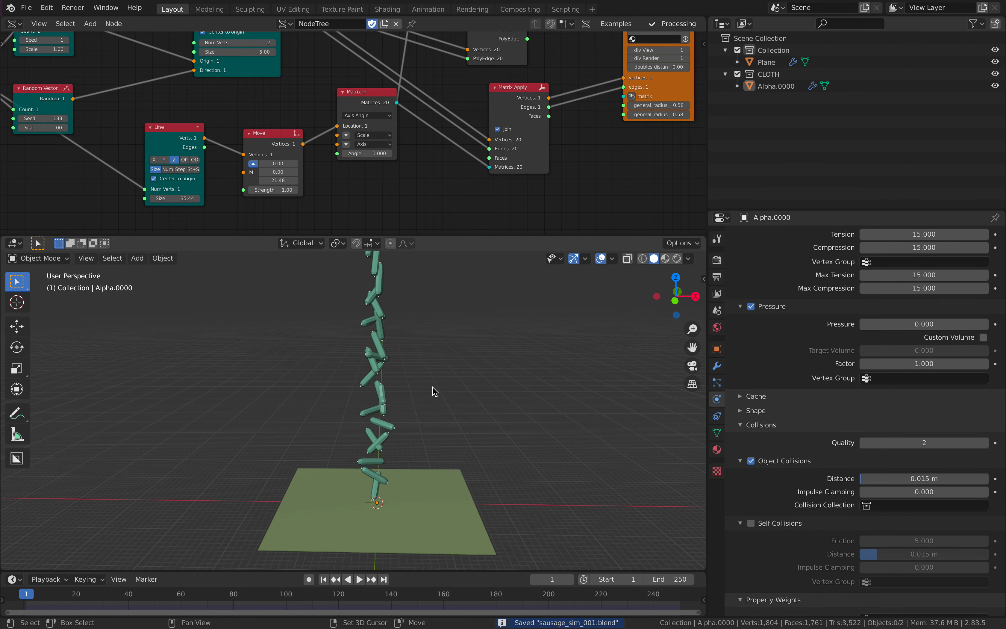
- Turn off Center to origin on the Z-axis Line node, reduce its size to about 31, lower the Move node's Z offset and save
left_click(154, 178)
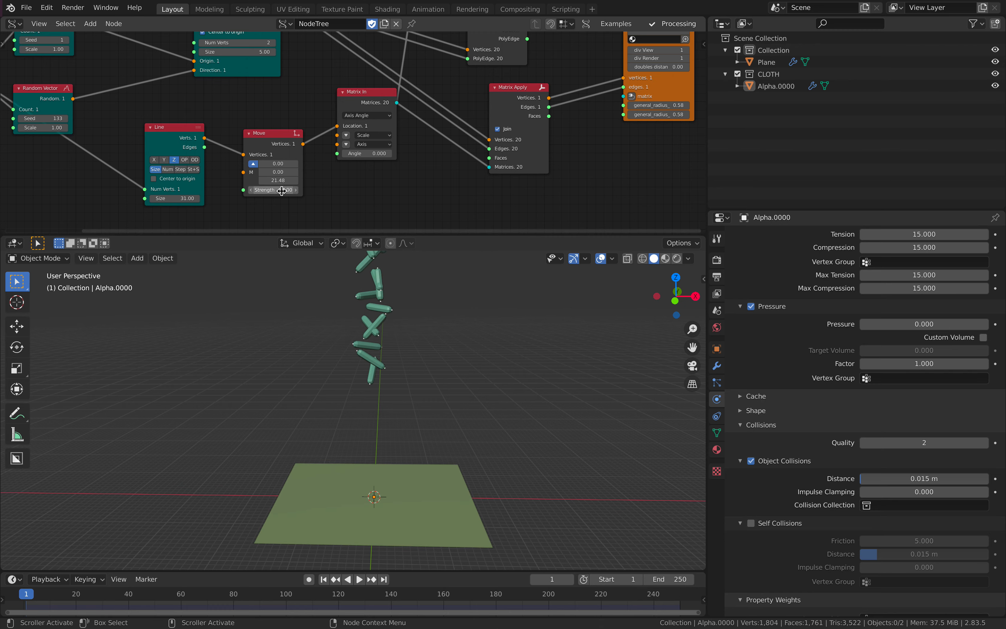
left_click_drag(278, 180, 237, 180)
middle_click_drag(412, 357, 386, 357)
middle_click_drag(195, 103, 223, 101)
left_click_drag(154, 141, 188, 141)
middle_click_drag(437, 345, 460, 334)
key("ctrl+s")
- Turn off live updates on SK Alpha and enable self collisions in the cloth settings of Alpha.0000
left_click(382, 306)
middle_click_drag(603, 58, 439, 89)
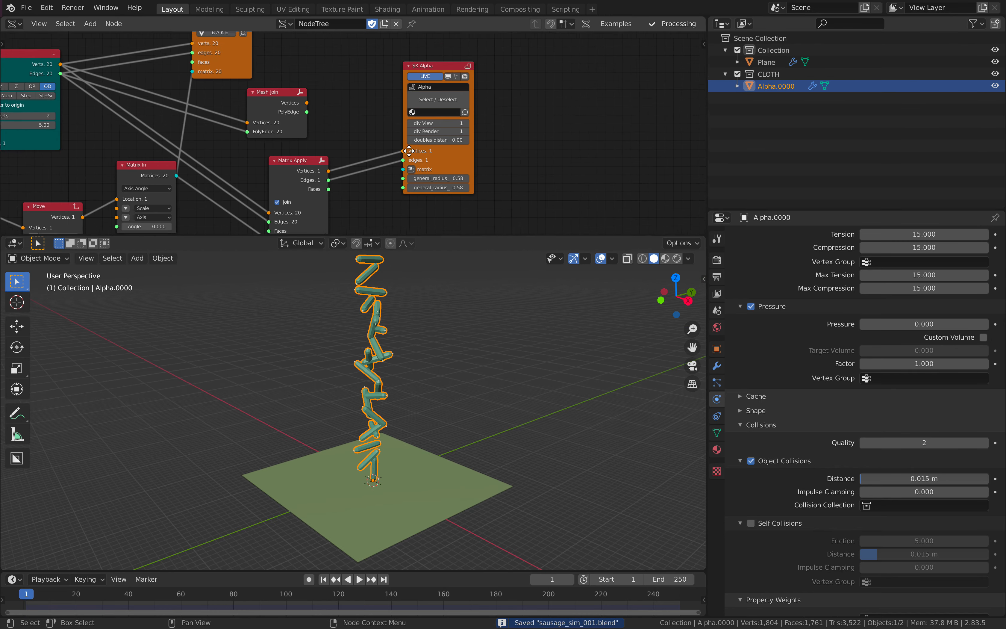
middle_click_drag(411, 320, 439, 326)
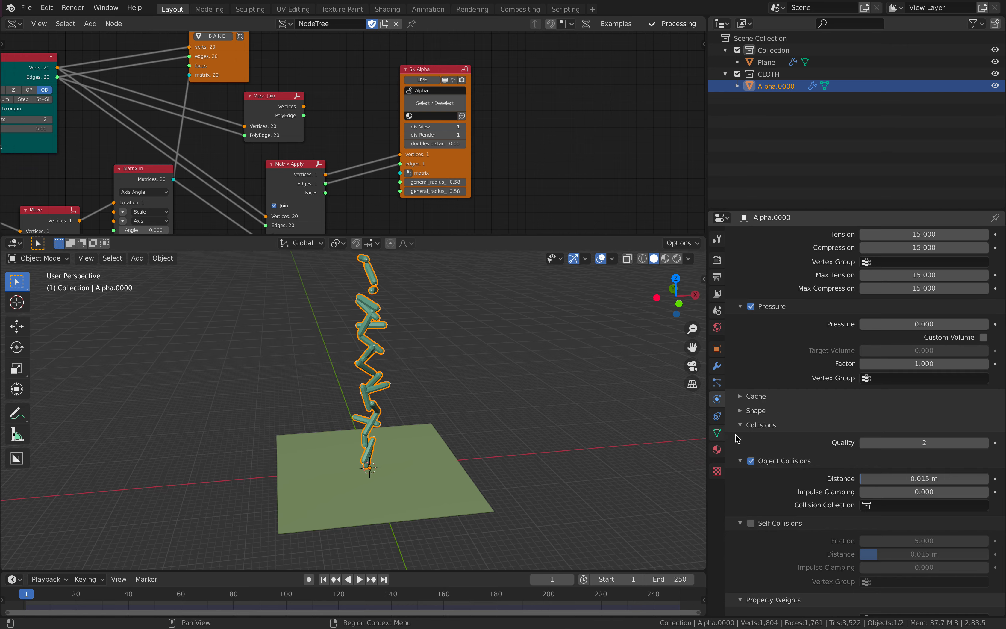
scroll(842, 427, "down", 6)
scroll(842, 428, "down", 3)
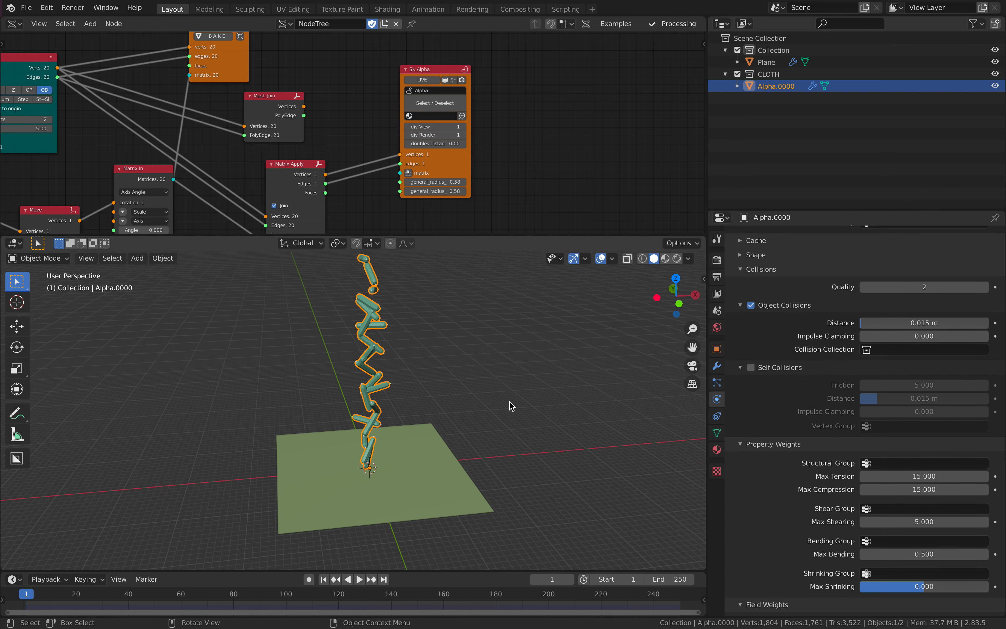
scroll(759, 315, "down", 3)
left_click(757, 311)
- Play the cloth simulation of the sausage stack falling onto the plane and stop it at about frame 108
middle_click_drag(521, 369, 481, 361)
left_click(481, 352)
key("space")
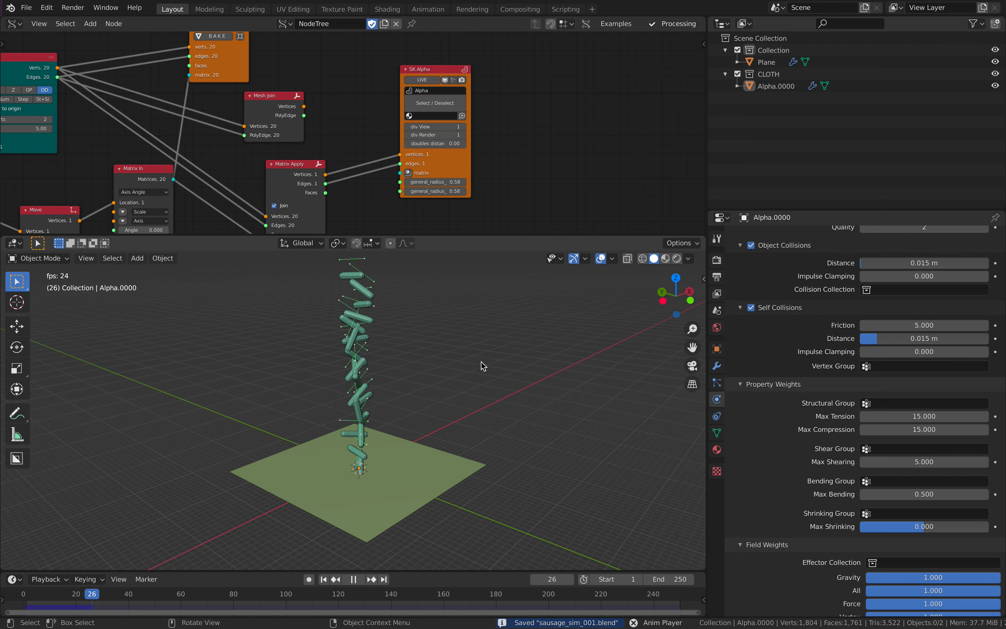
middle_click_drag(429, 406, 492, 386)
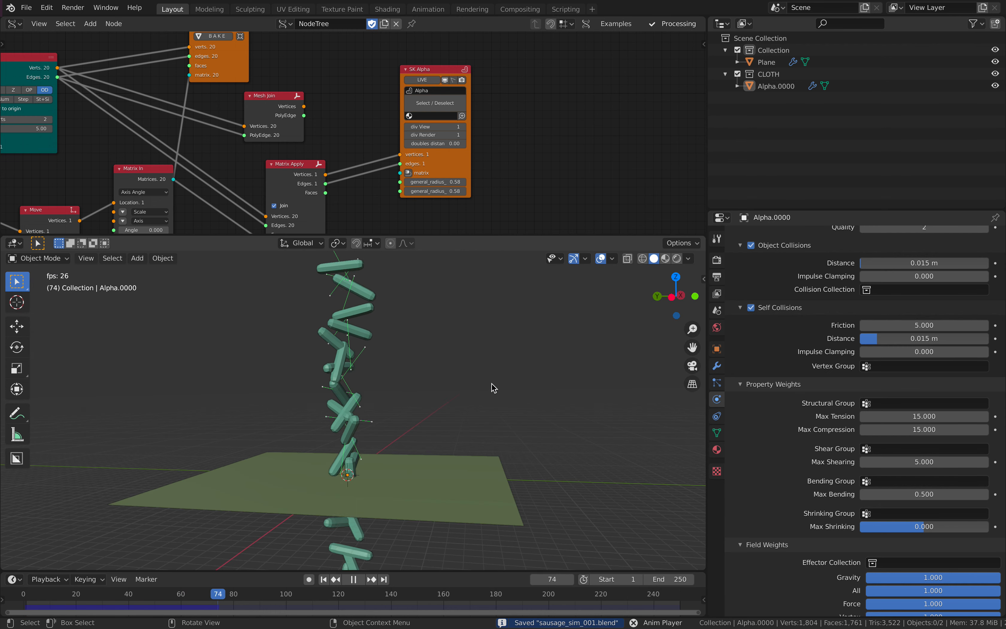
left_click(358, 579)
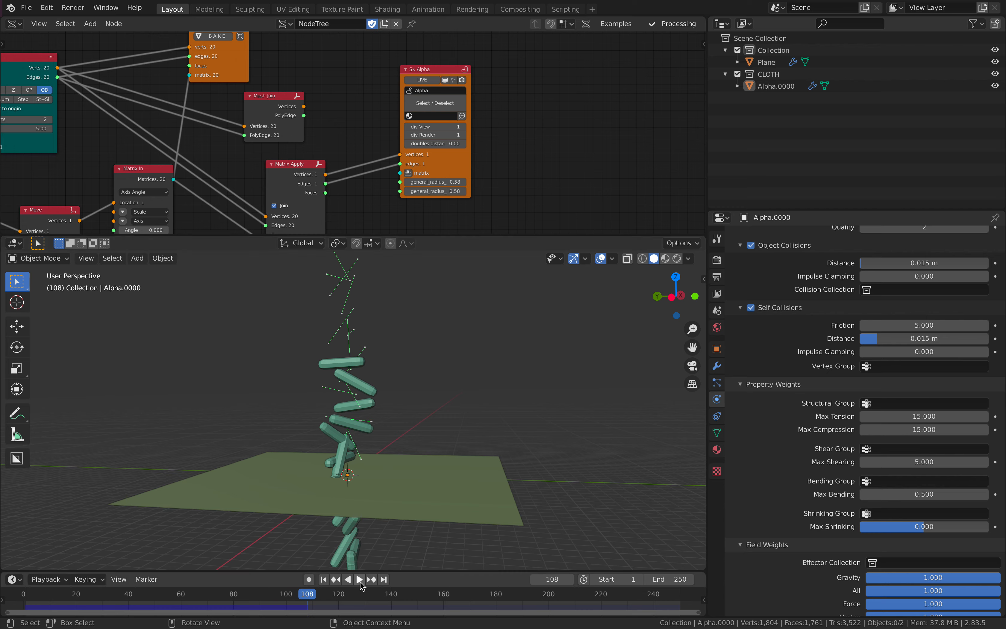
- Rewind to the first frame and examine the cloth collision settings of Alpha.0000 and the collision settings of Plane
left_click(326, 579)
scroll(409, 472, "down", 4)
left_click(427, 448)
middle_click_drag(454, 419, 441, 431)
left_click(350, 359)
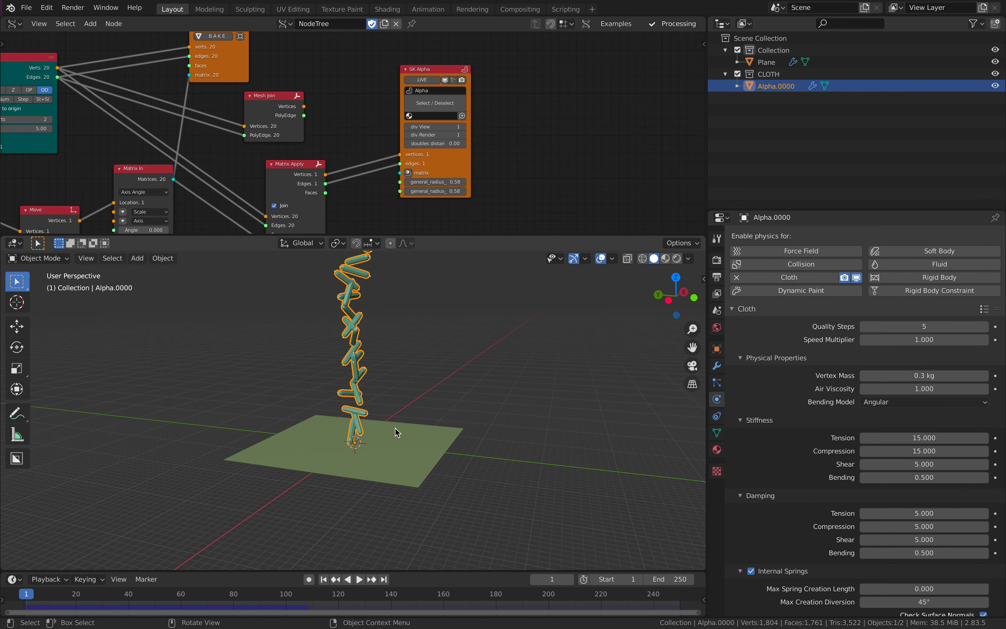
scroll(869, 466, "down", 12)
scroll(879, 509, "down", 6)
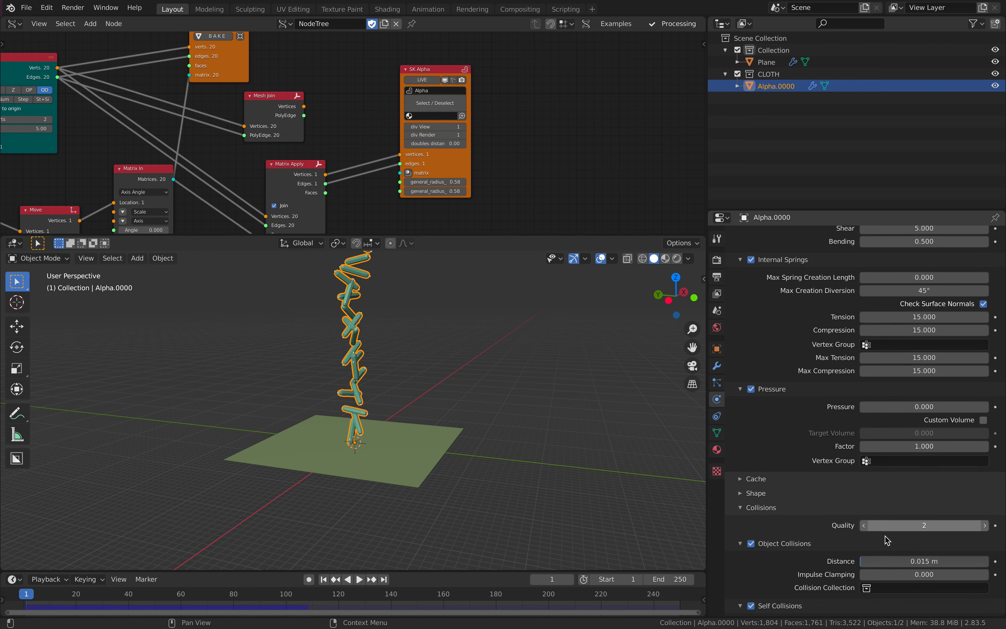
scroll(871, 523, "down", 4)
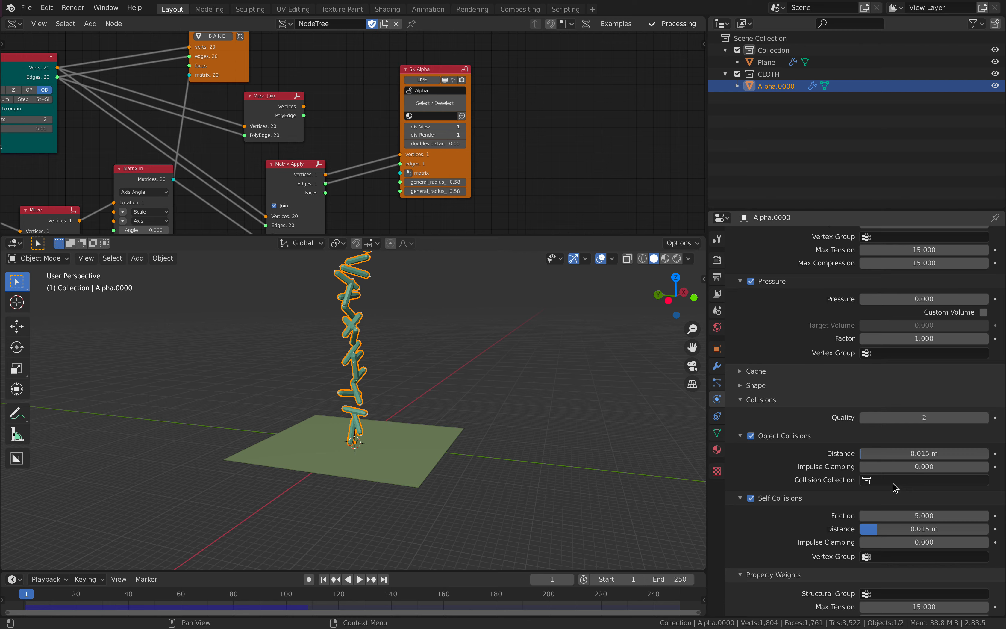
mouse_move(502, 403)
middle_mouse_down()
mouse_move(526, 399)
mouse_move(505, 382)
mouse_move(495, 398)
middle_mouse_up()
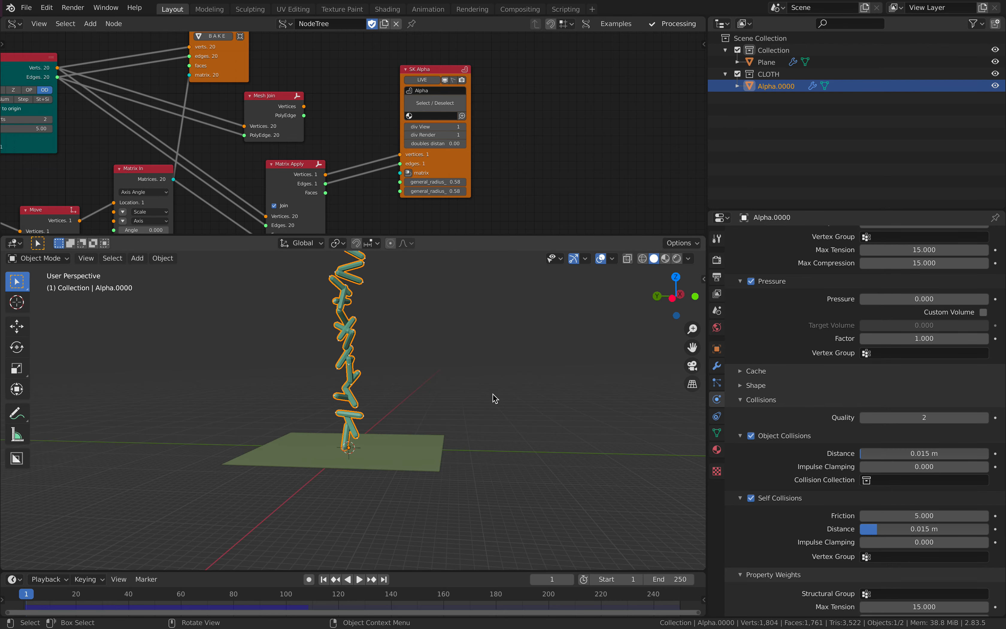
left_click(775, 437)
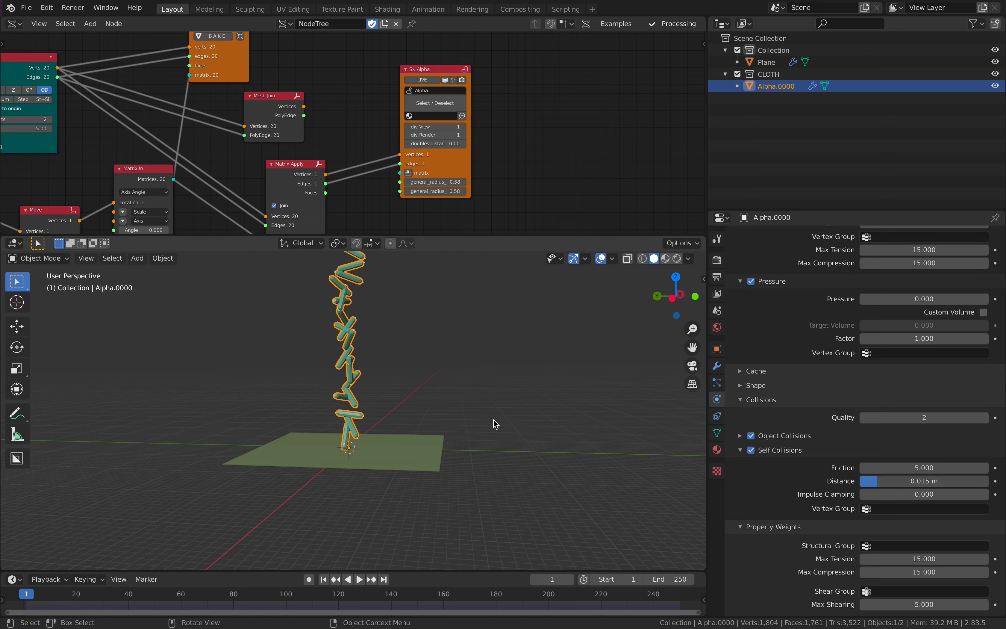
left_click(402, 457)
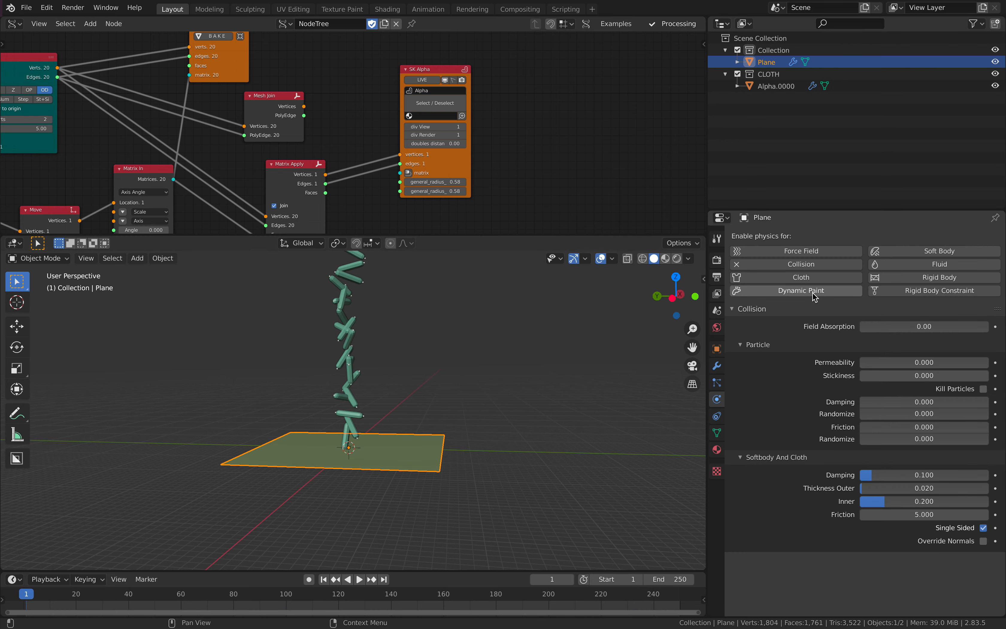
left_click(348, 343)
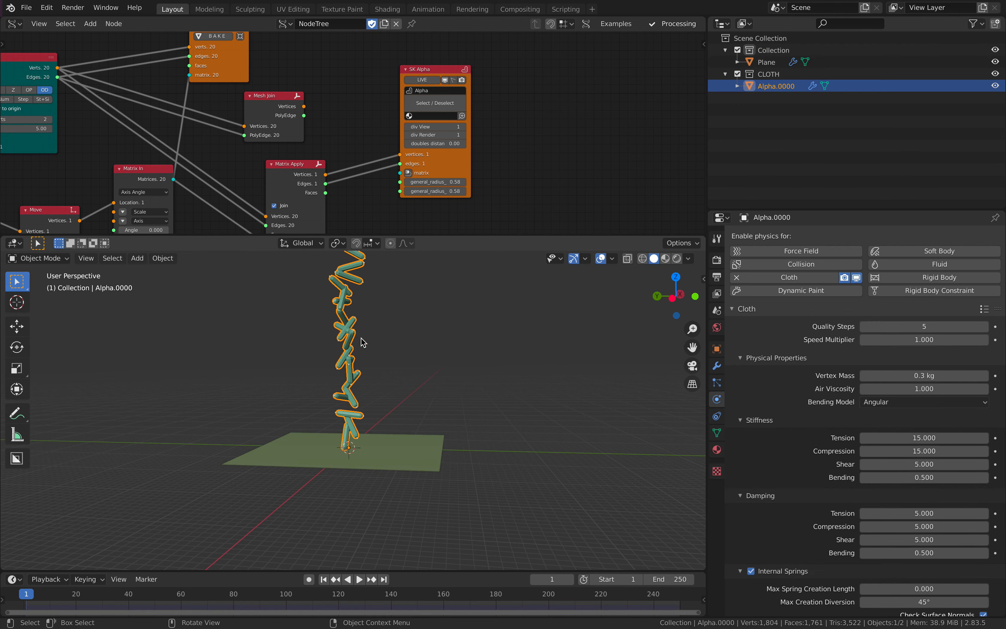
- Remove and re-add the Cloth physics on Alpha.0000 and the Collision physics on Plane
left_click(737, 278)
left_click(435, 442)
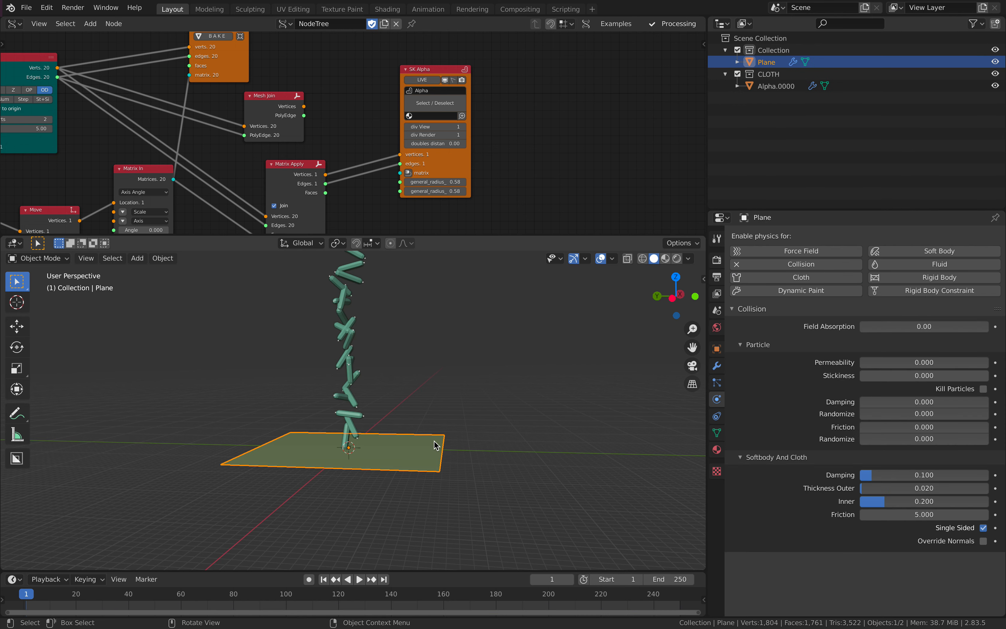
left_click(737, 265)
left_click(349, 329)
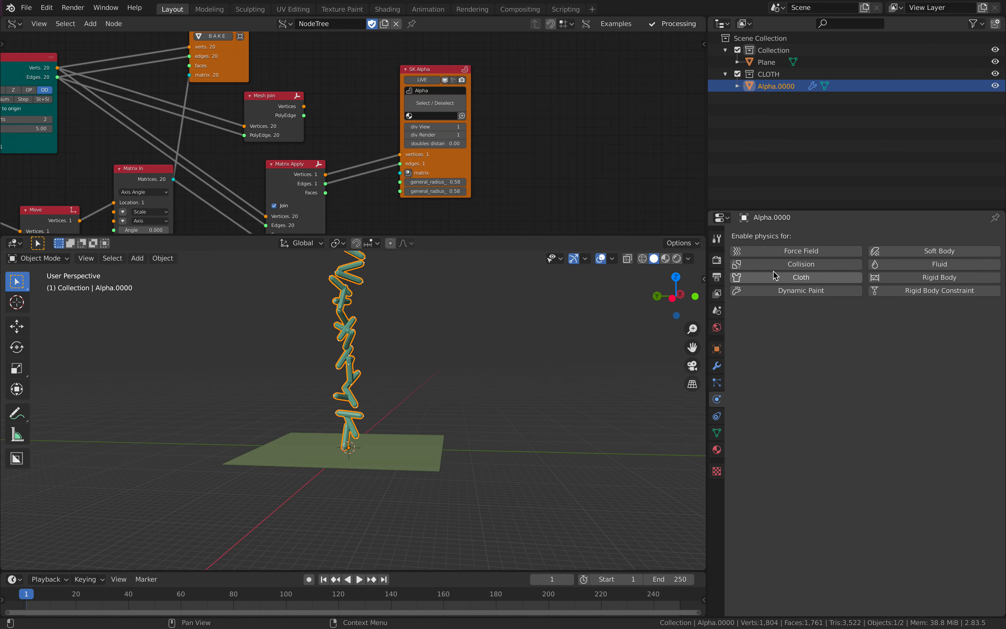
left_click(784, 278)
left_click(433, 452)
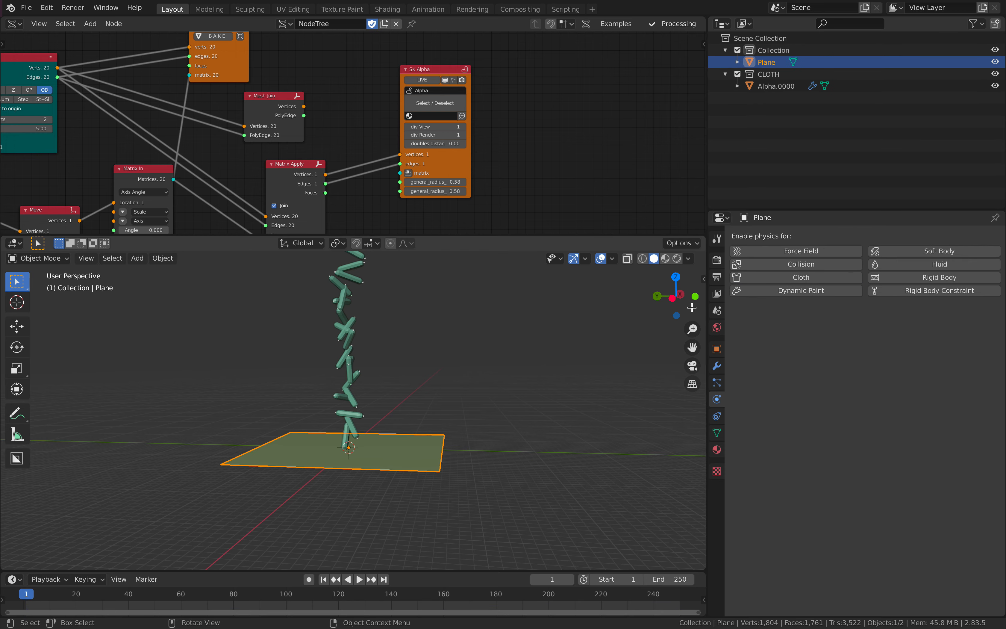
left_click(764, 265)
- Enable Self Collisions in the cloth settings of Alpha.0000
left_click(360, 377)
scroll(829, 493, "down", 12)
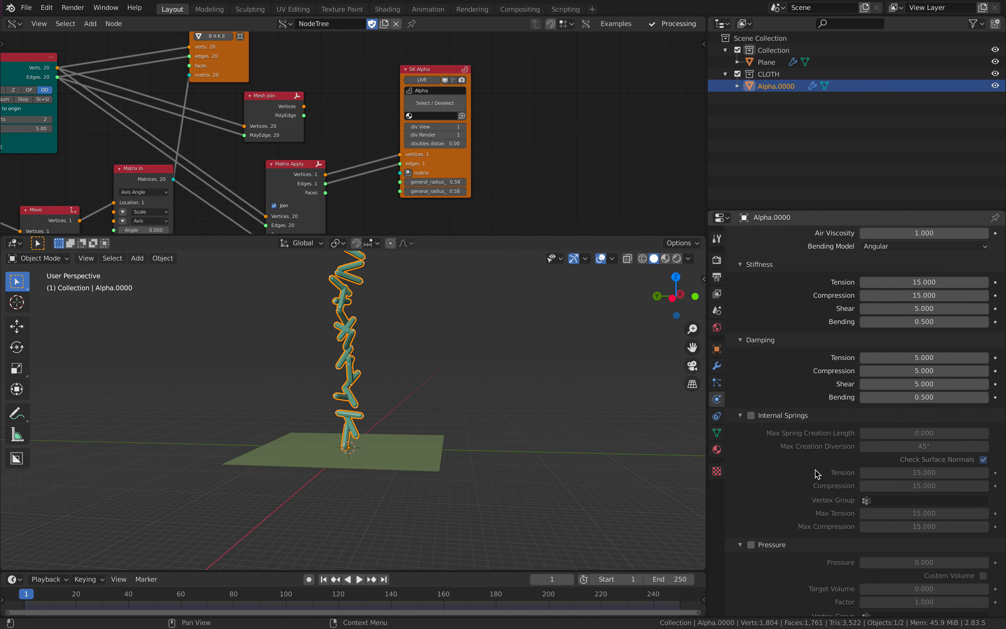
scroll(829, 493, "down", 10)
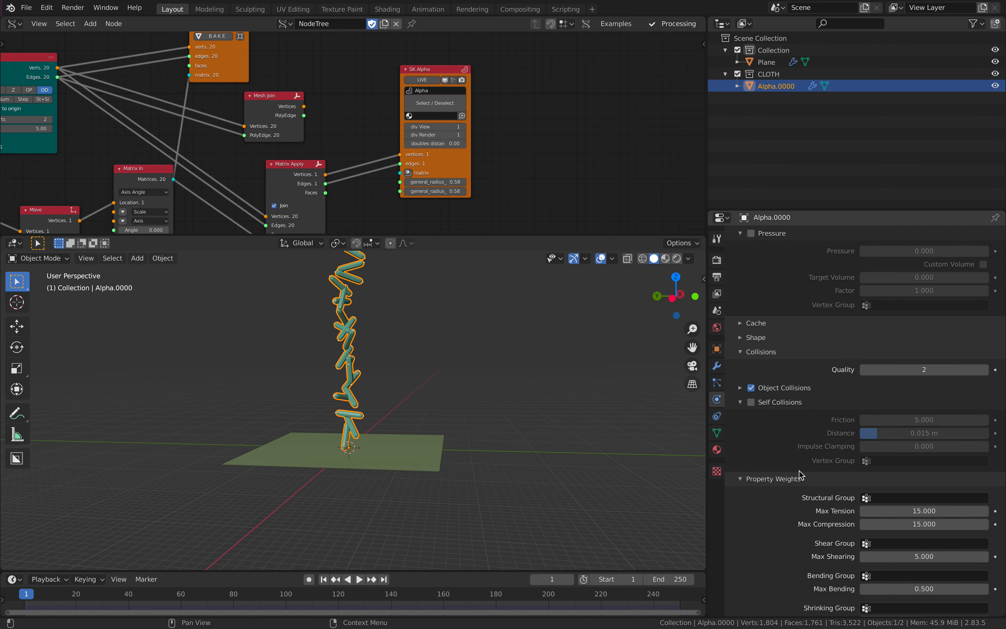
left_click(751, 402)
- Play the cloth simulation to about frame 128, return to the first frame and select Alpha.0000
key("space")
left_click(511, 358)
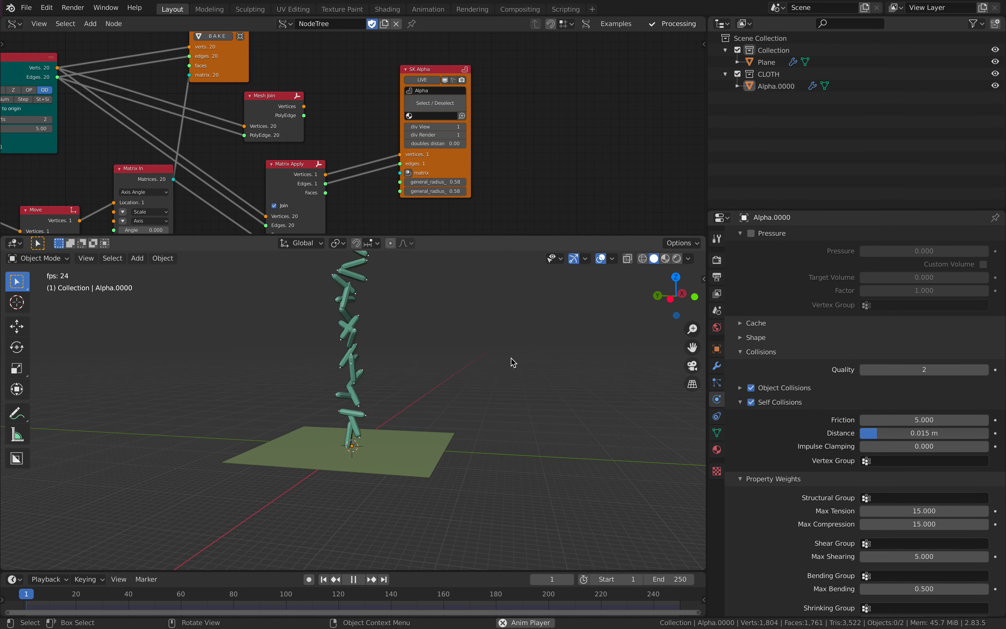
scroll(427, 400, "up", 3)
middle_click_drag(482, 395, 393, 386)
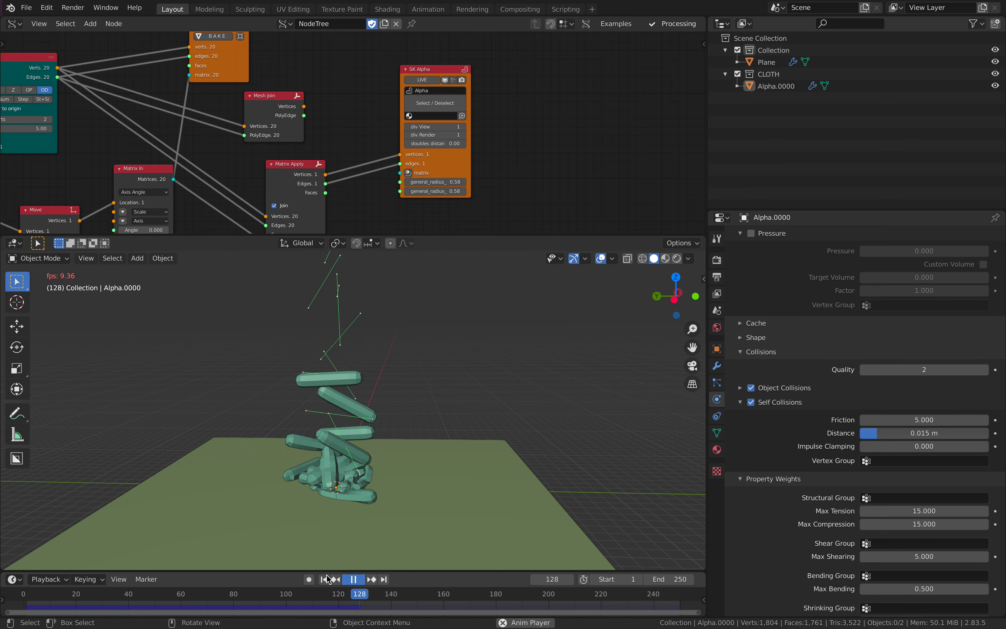
key("Escape")
middle_click_drag(372, 513, 395, 478)
left_click(349, 387)
middle_click_drag(349, 387, 459, 382)
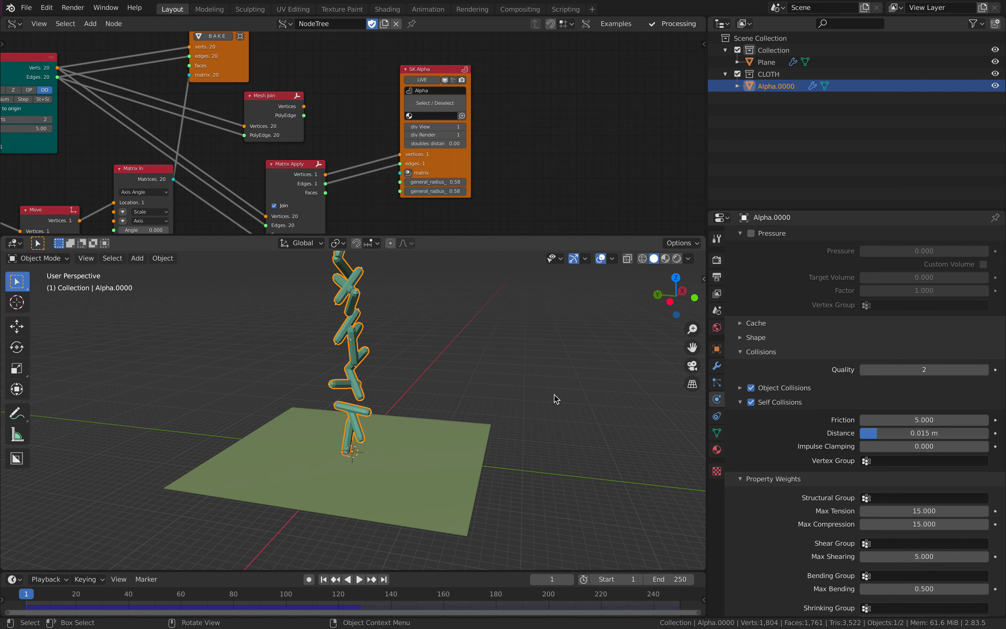
- Enable Pressure and Internal Springs in the cloth settings of Alpha.0000 and save the file
left_click(747, 338)
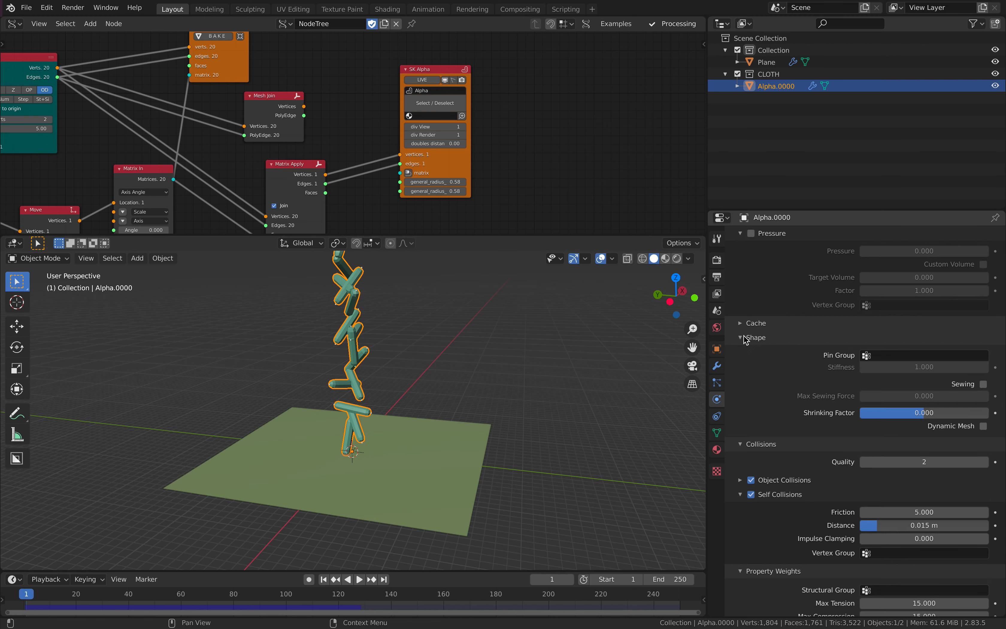
left_click(747, 338)
scroll(761, 378, "up", 9)
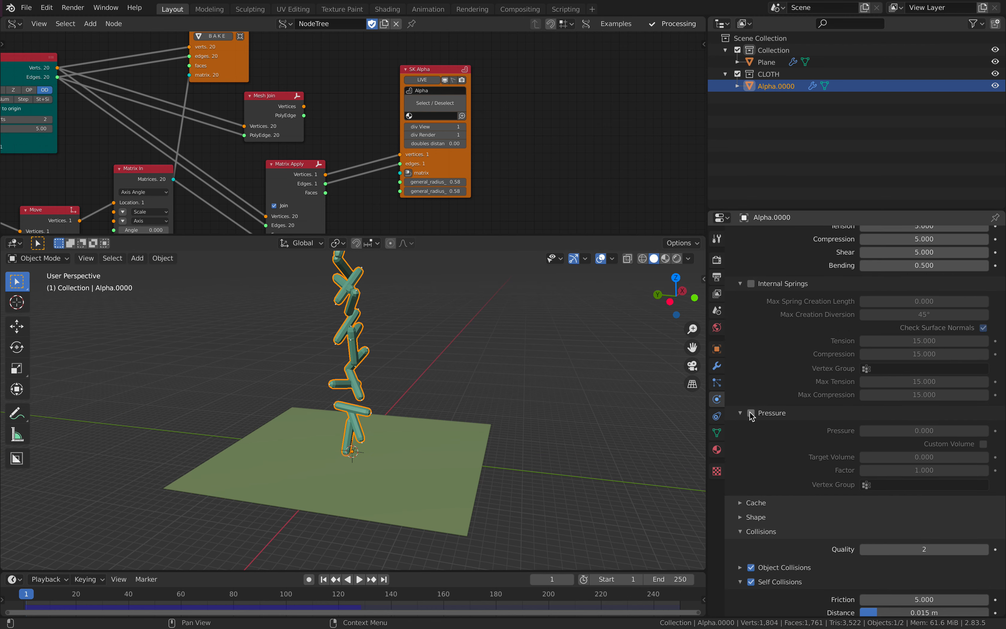
left_click(751, 413)
left_click(751, 284)
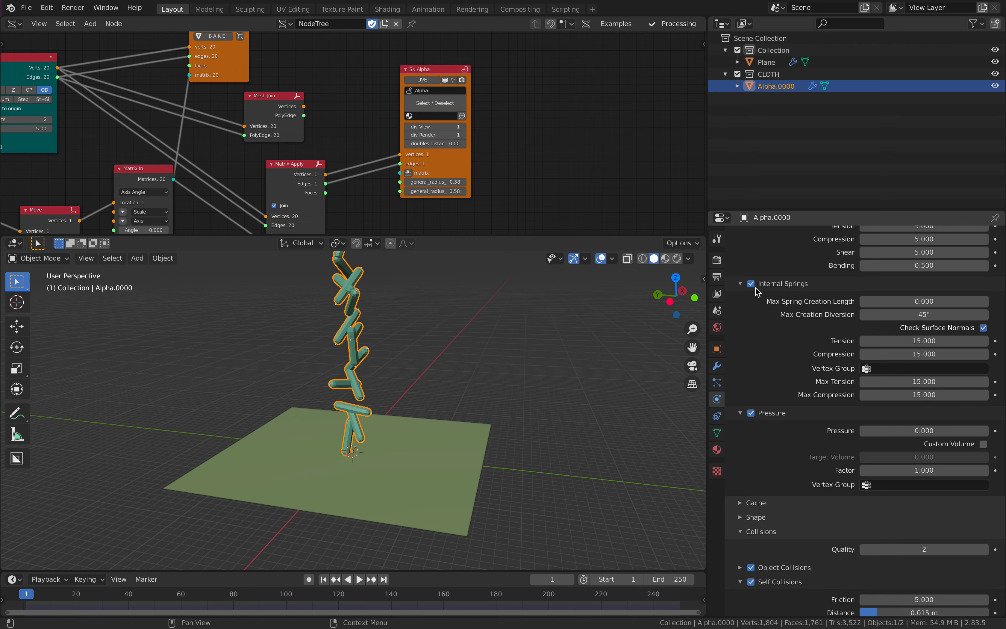
key("ctrl+s")
scroll(864, 375, "up", 10)
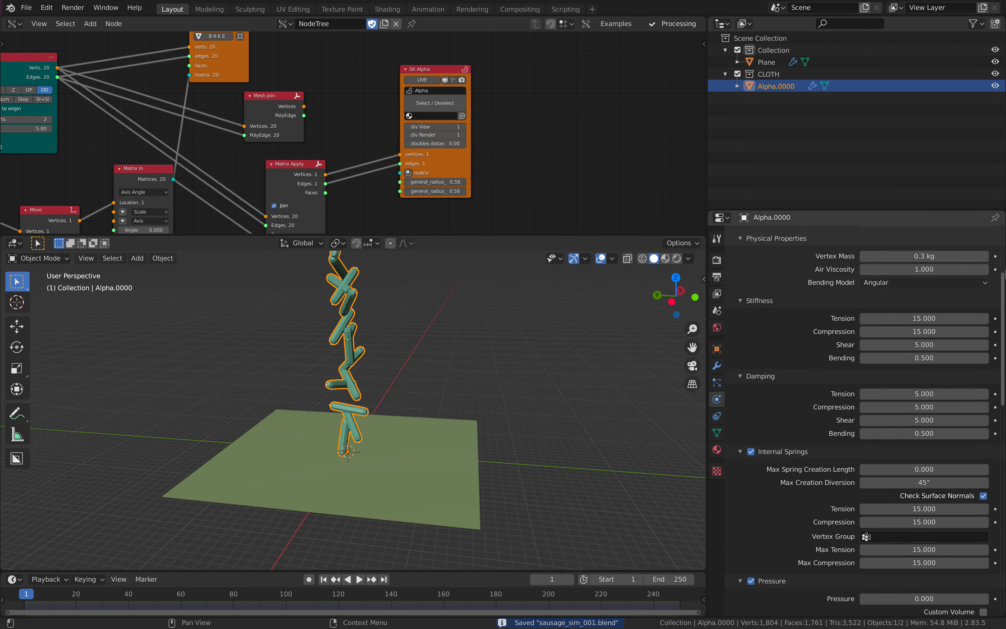
- Play the pressurised cloth simulation to about frame 91, return to the first frame and save the file
key("space")
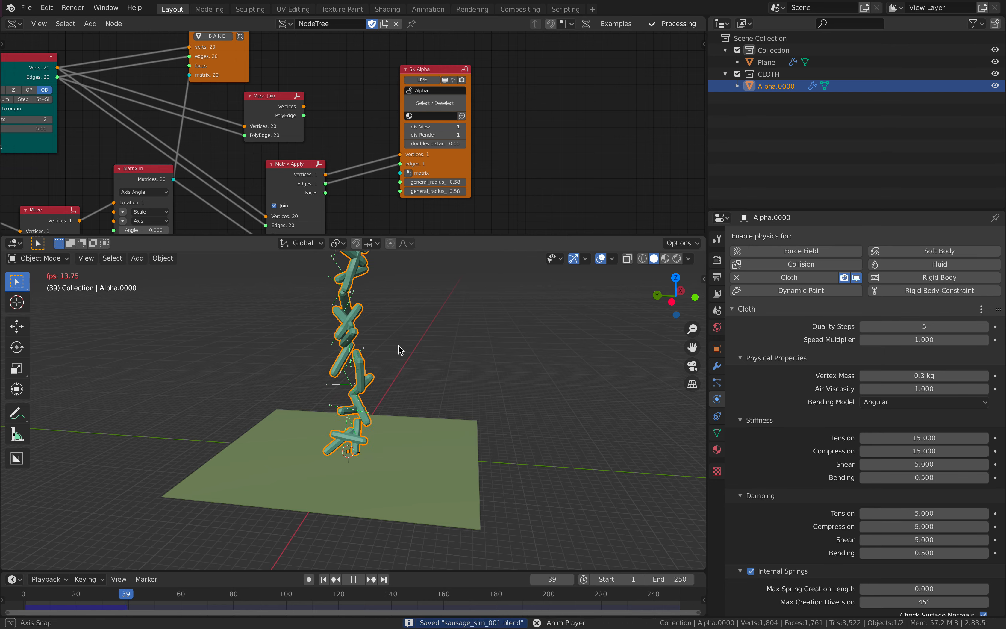
middle_click_drag(399, 348, 377, 380)
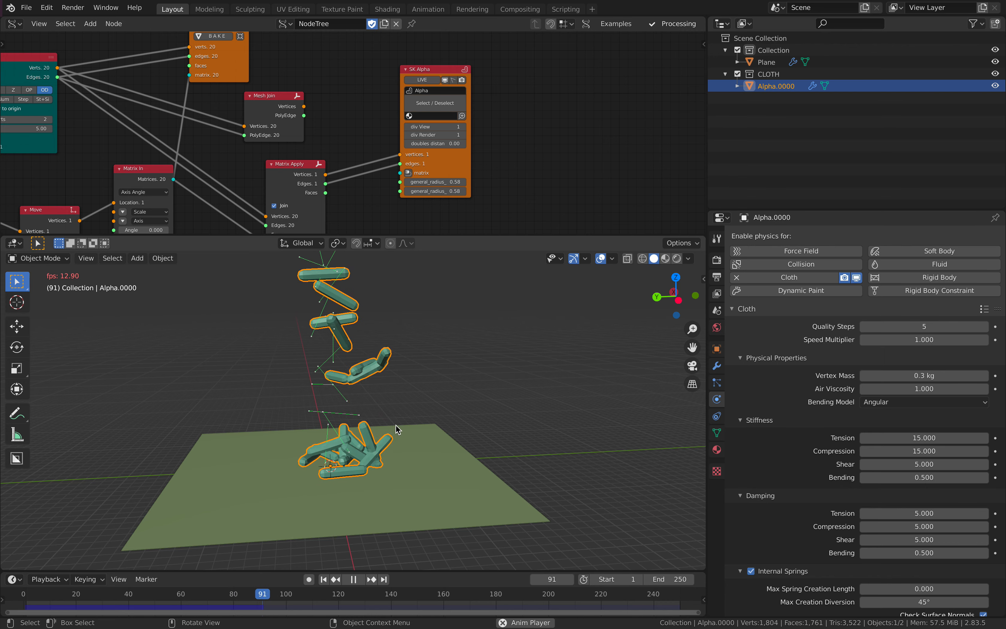
middle_click_drag(397, 428, 342, 421)
left_click(354, 579)
left_click(324, 580)
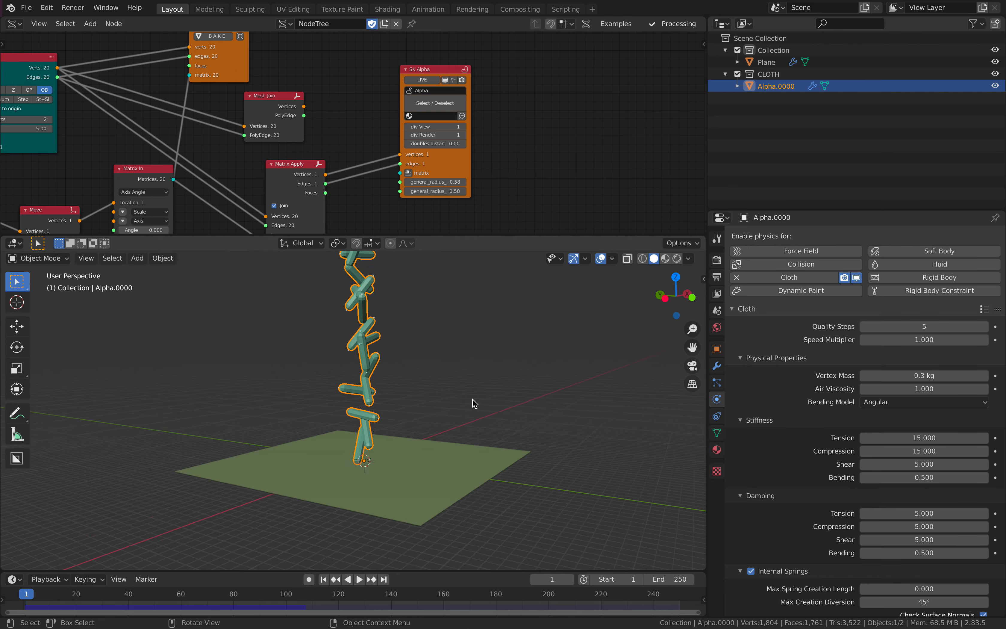
key("ctrl+s")
- Turn live updates back on for SK Alpha and raise the Move node's Z offset to 3.36
left_click(445, 356)
middle_click_drag(253, 131, 404, 132)
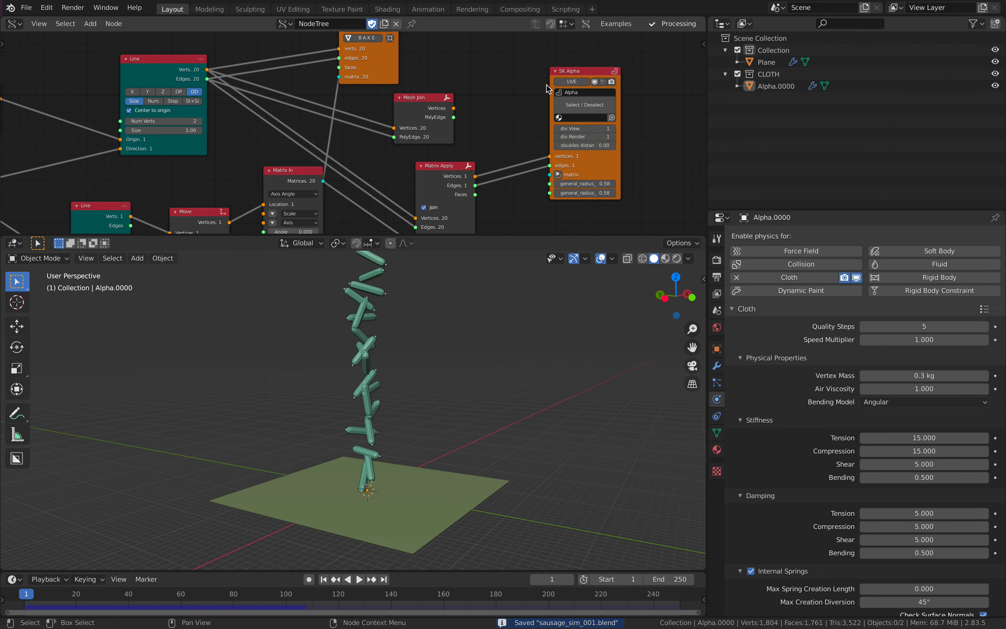
scroll(403, 156, "down", 3)
middle_click_drag(404, 156, 573, 84)
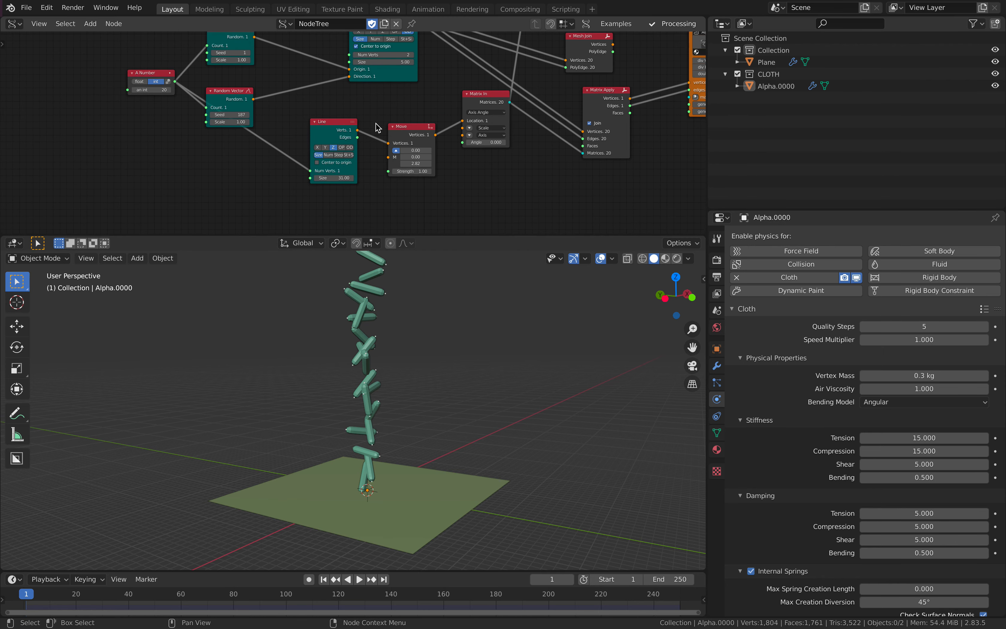
scroll(409, 156, "up", 1)
left_click_drag(421, 168, 431, 168)
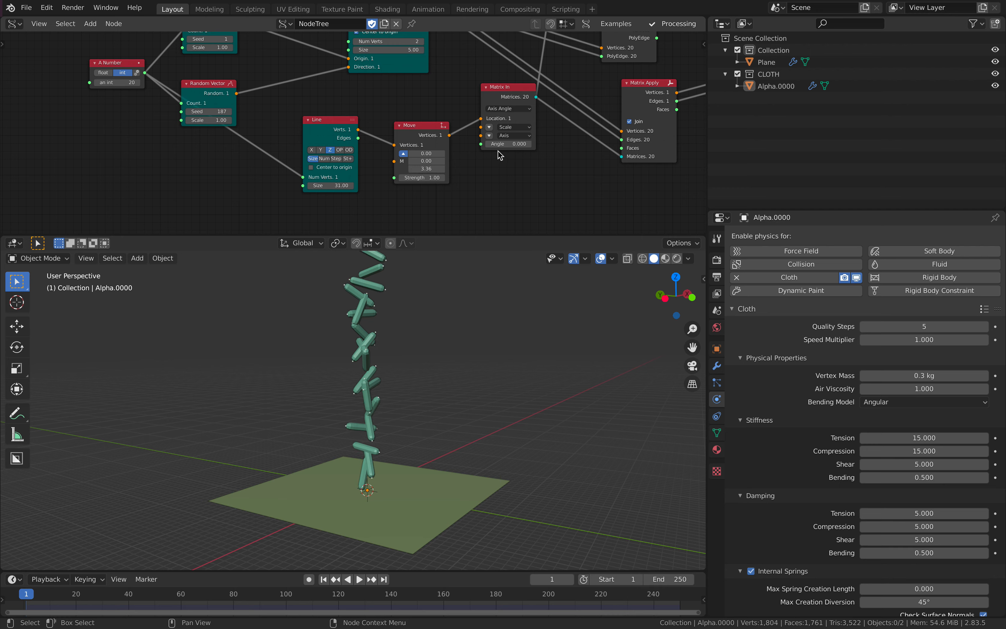
- Increase the Z-axis Line node's size to 74.44 to spread the sausages apart and save the file
left_click_drag(331, 186, 352, 185)
scroll(476, 366, "down", 3)
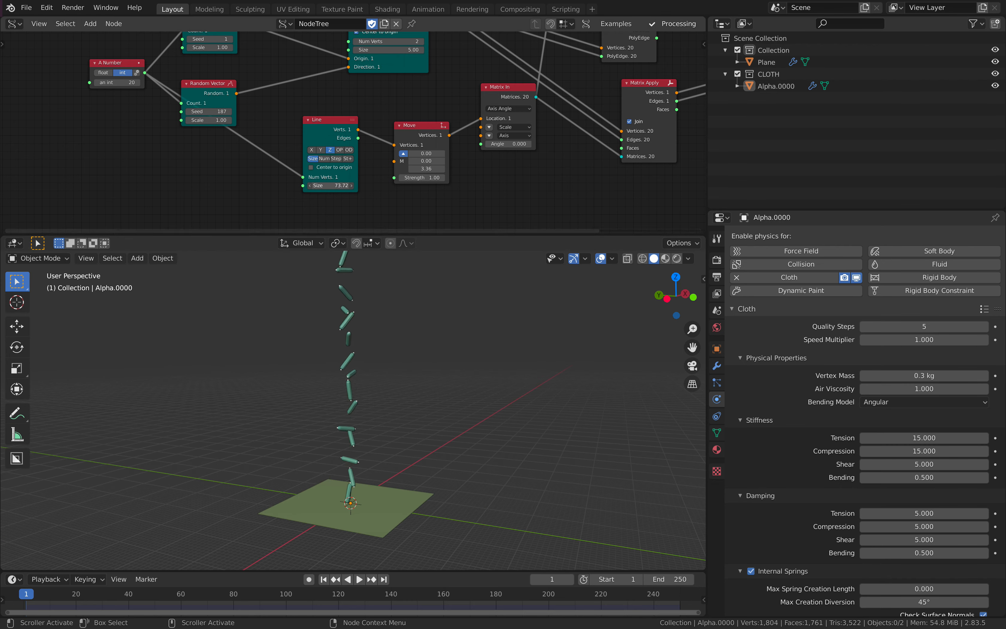
left_click_drag(353, 185, 354, 185)
middle_click_drag(445, 473, 394, 384)
scroll(315, 395, "down", 3)
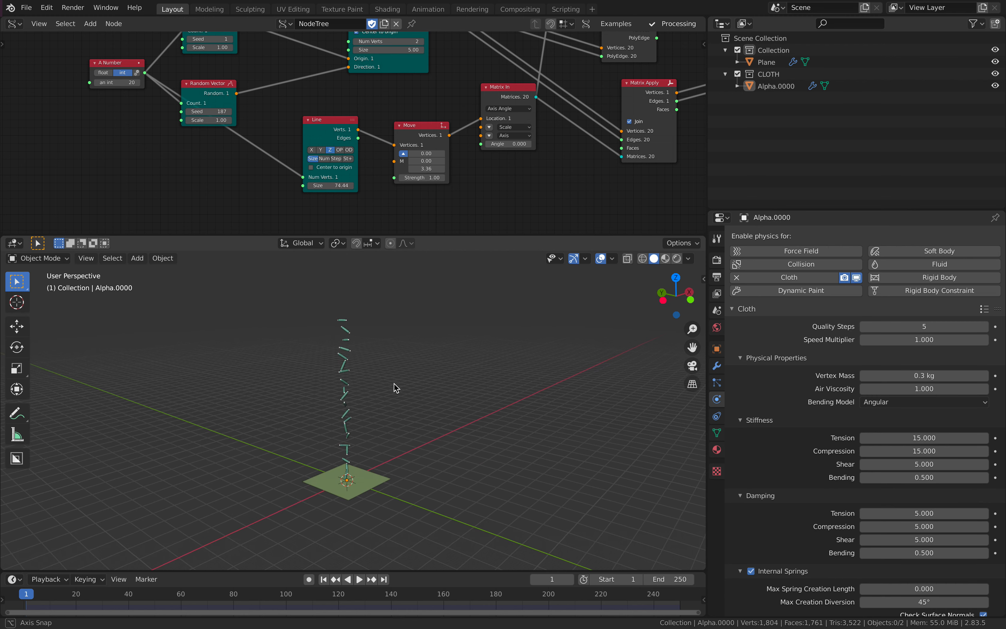
key("ctrl+s")
scroll(398, 382, "up", 5)
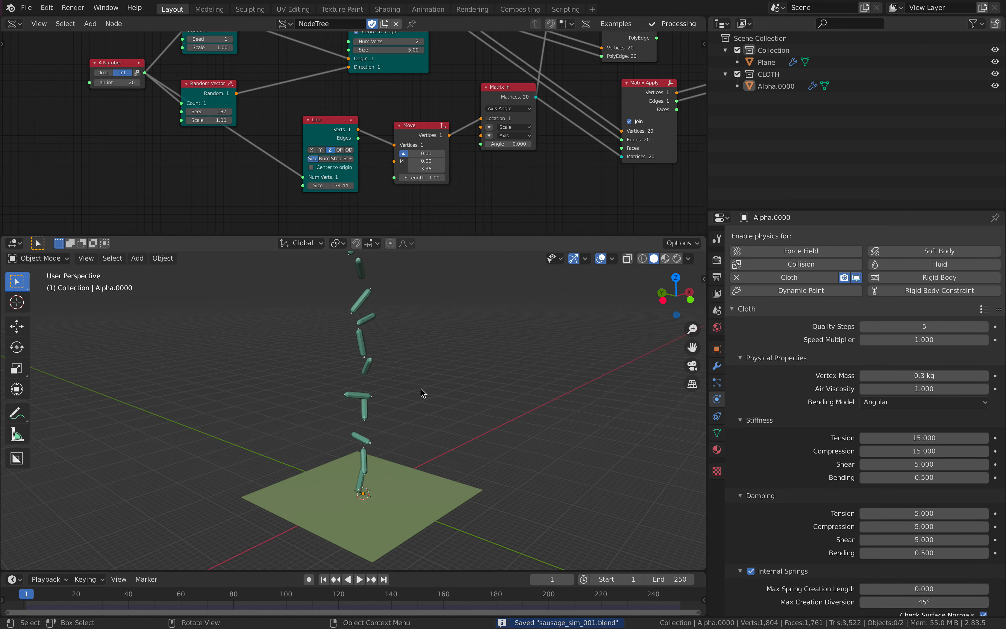
- Turn off live updates on SK Alpha, then play the cloth simulation to about frame 101 and rewind it
middle_click_drag(424, 200, 2, 283)
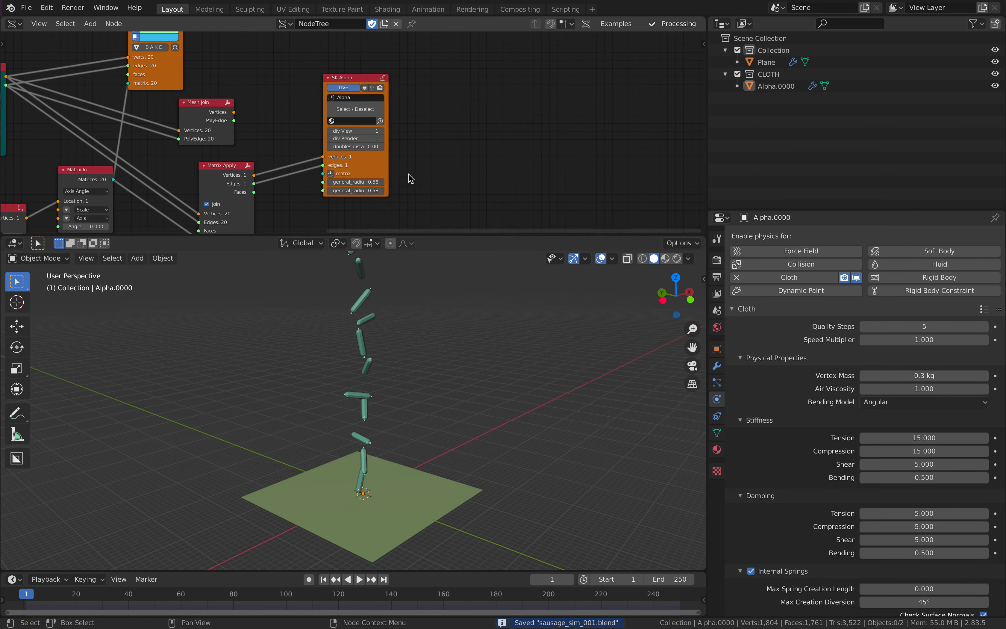
left_click(343, 88)
middle_click_drag(418, 348, 371, 436)
middle_click_drag(335, 475, 377, 467)
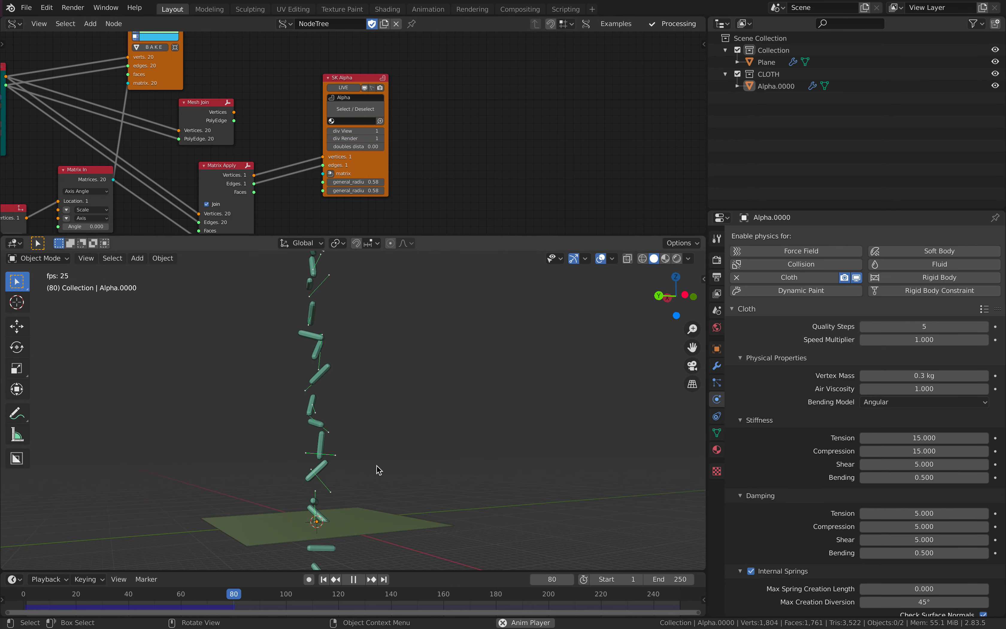
key("space")
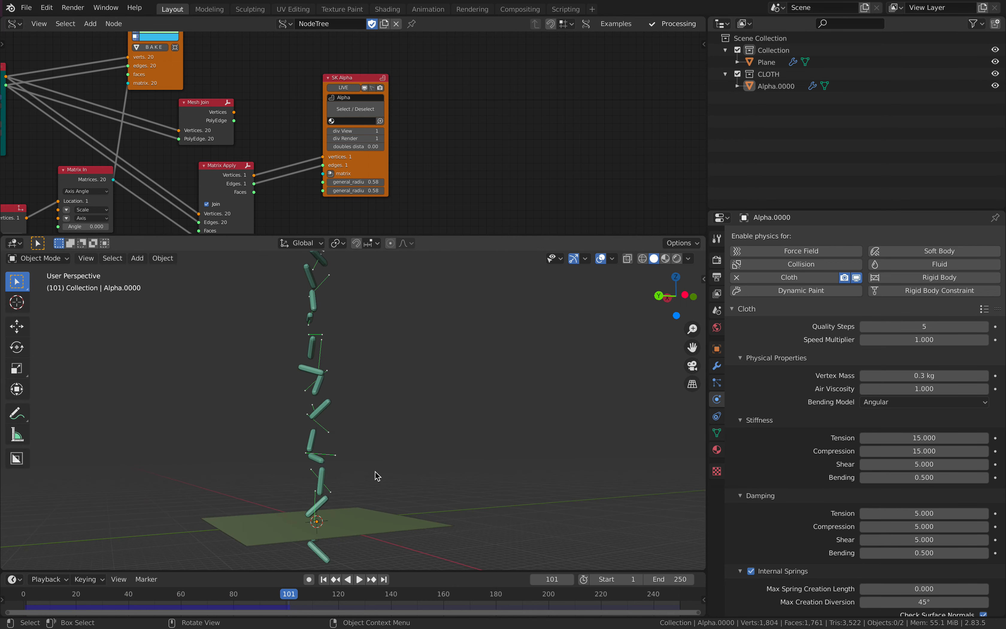
left_click(323, 581)
- Replay the simulation of the spread-out sausages from another viewing angle and return to the first frame
middle_click_drag(324, 506, 487, 493)
key("space")
left_click(354, 582)
left_click(327, 581)
middle_click_drag(293, 482, 376, 467)
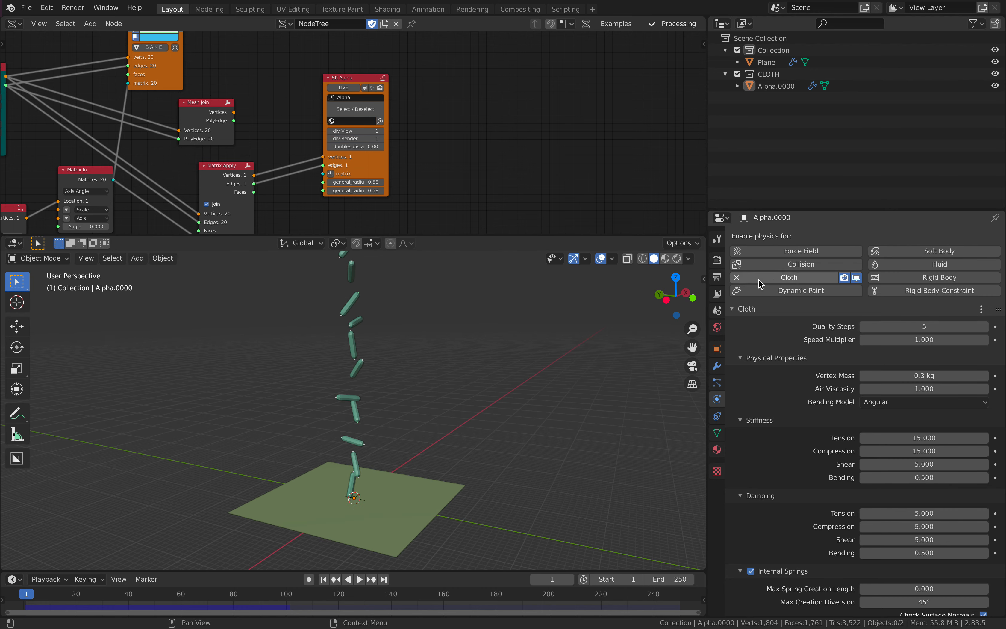
- Remove and re-add the Cloth physics on Alpha.0000 with Internal Springs and Pressure enabled
left_click(737, 278)
left_click(738, 278)
scroll(783, 427, "down", 4)
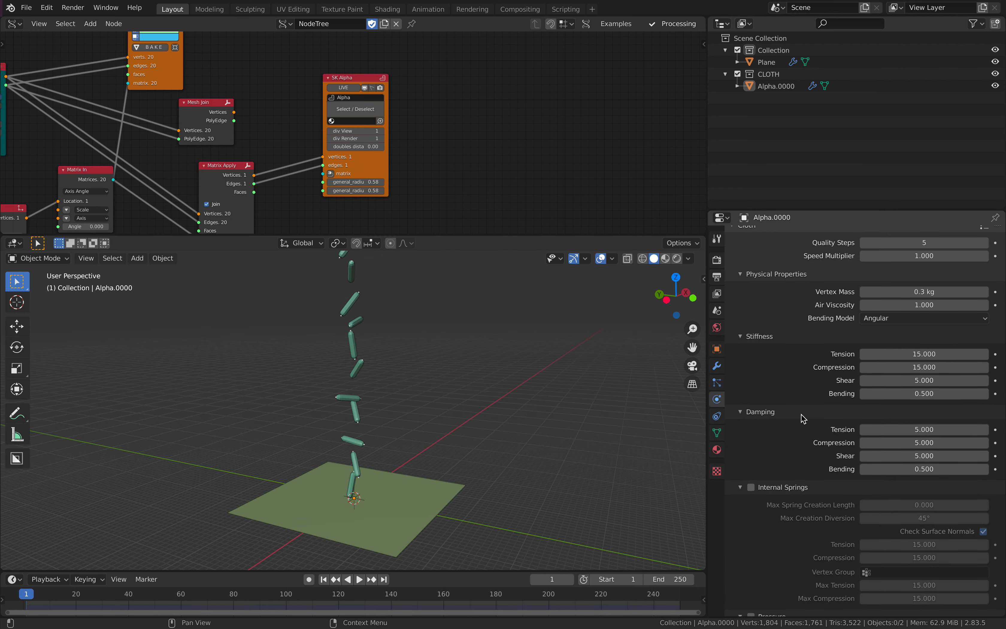
scroll(800, 418, "up", 4)
scroll(808, 409, "down", 4)
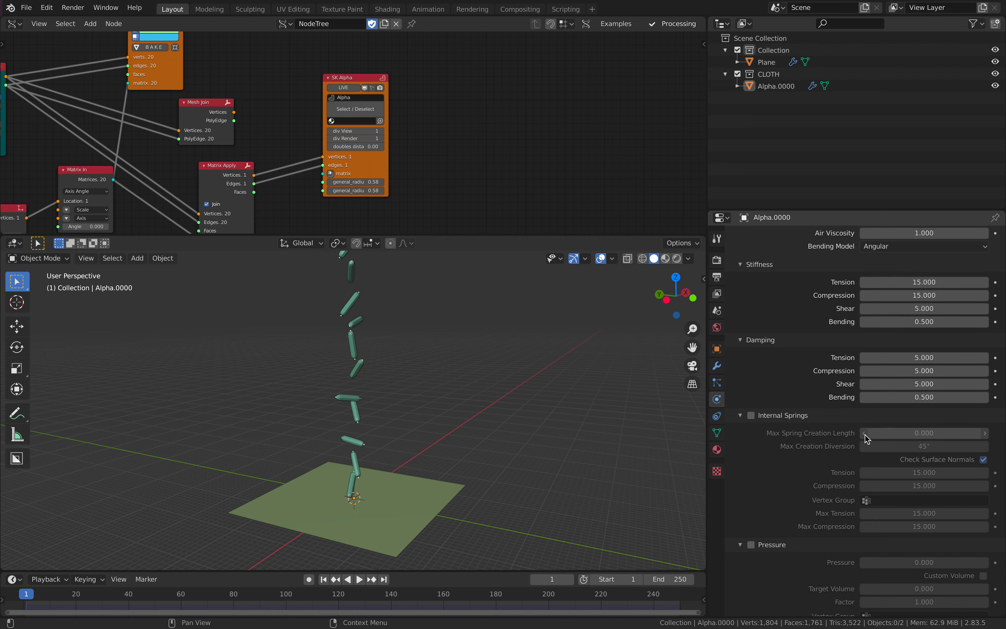
left_click(751, 415)
left_click(751, 544)
scroll(765, 524, "down", 8)
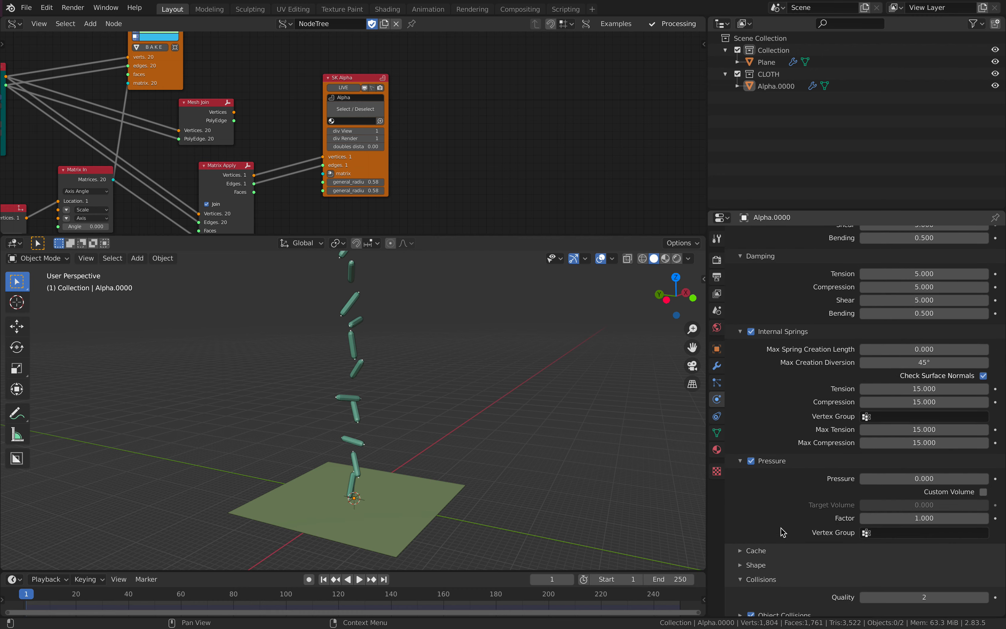
- Enable Self Collisions on the Alpha.0000 cloth and play the simulation, viewing the falling sausages from several angles
left_click(751, 414)
scroll(752, 416, "down", 4)
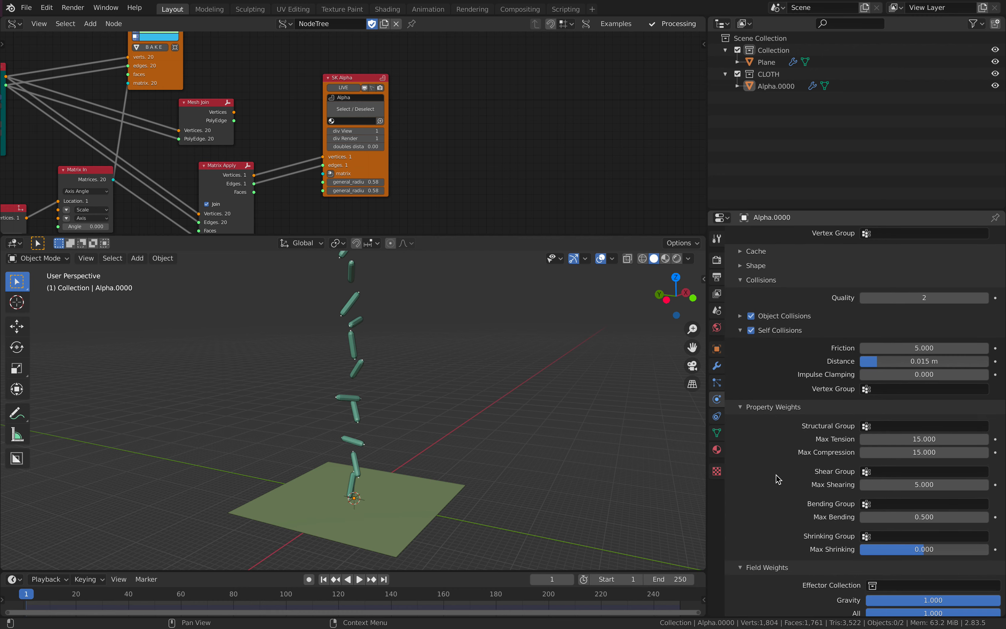
key("space")
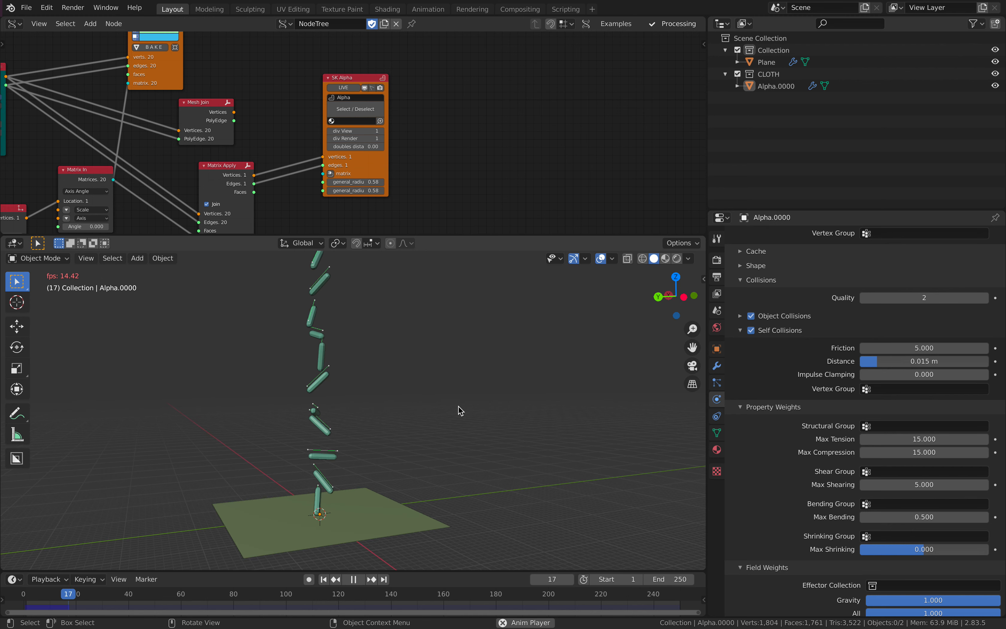
mouse_move(458, 406)
middle_mouse_down()
mouse_move(386, 445)
mouse_move(420, 412)
mouse_move(443, 413)
middle_mouse_up()
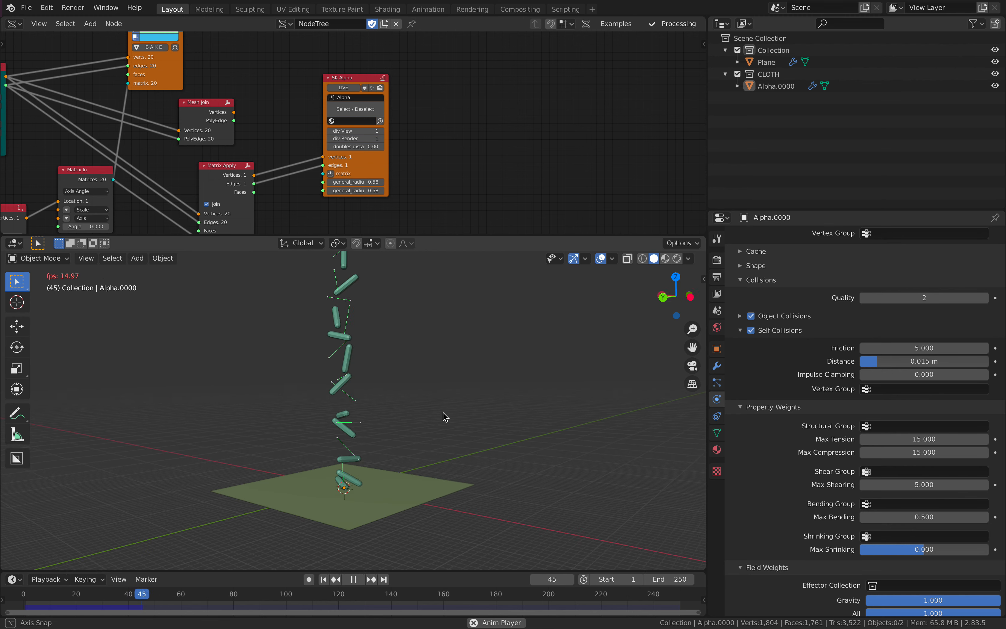
scroll(443, 413, "up", 1)
scroll(442, 412, "up", 2)
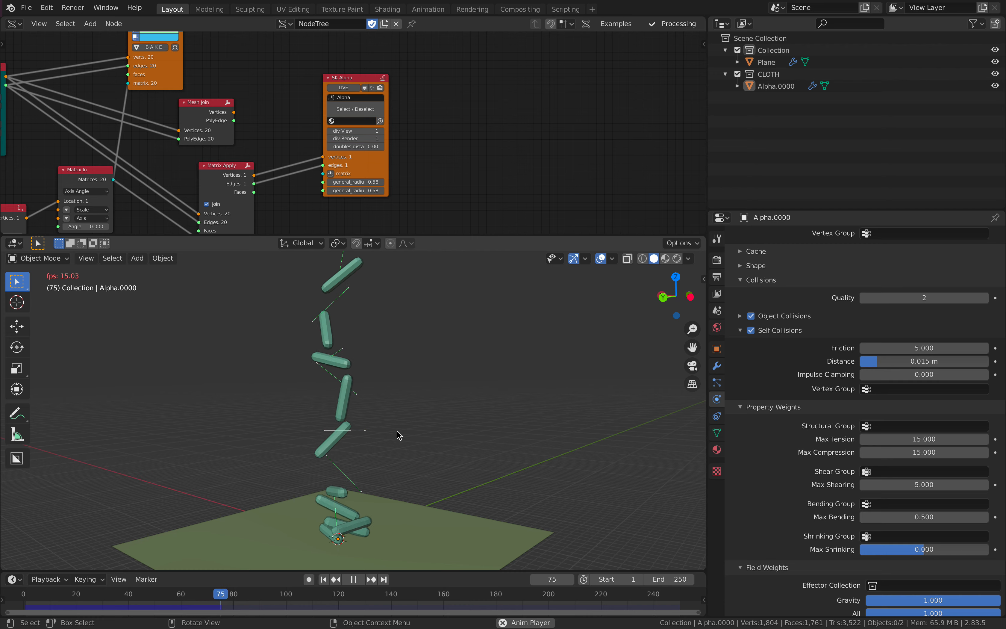
middle_click_drag(442, 411, 456, 434)
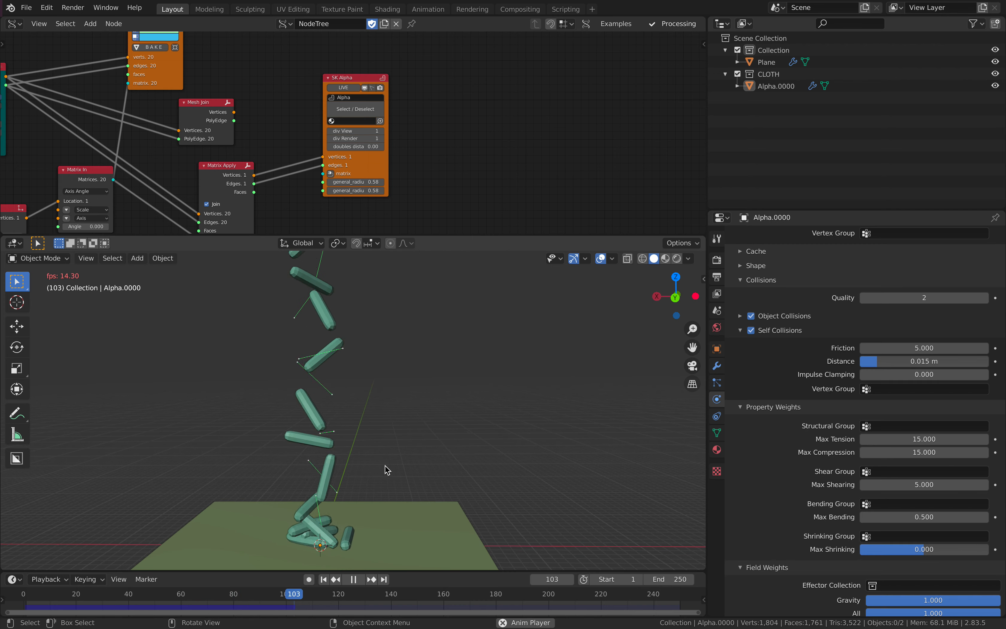
middle_click_drag(386, 467, 305, 465)
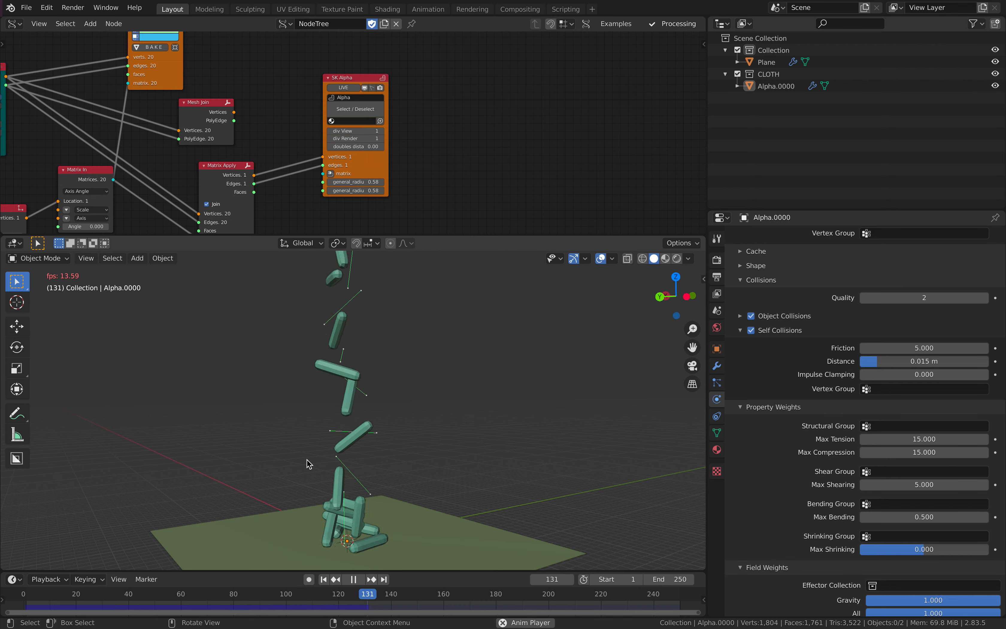
middle_click_drag(308, 463, 393, 474)
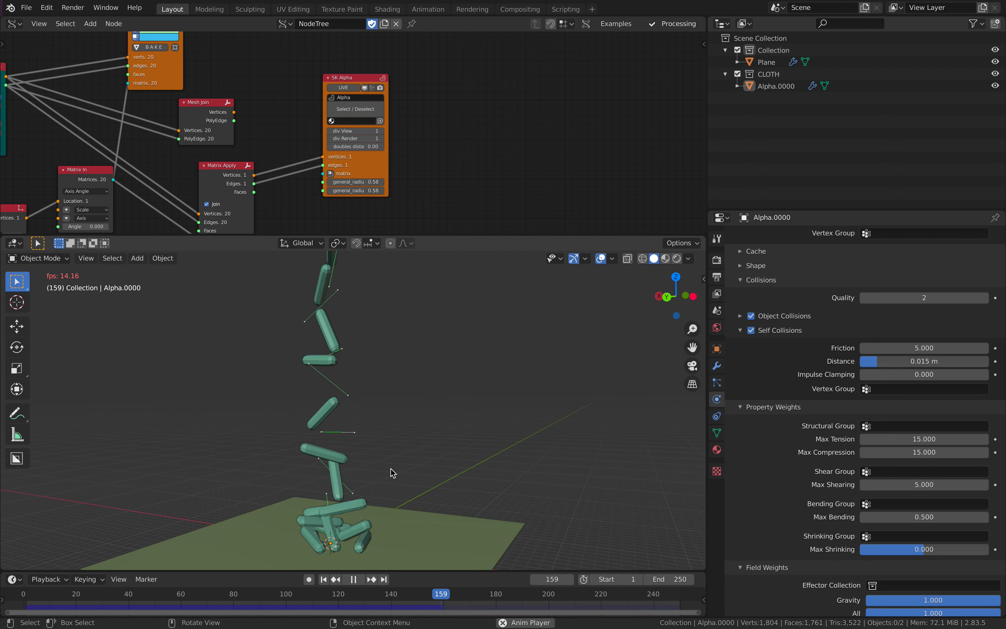
- Set the timeline's end frame to 500 and let the simulation play to frame 299 before stopping it
left_click(664, 579)
type("500")
key("Return")
scroll(573, 502, "down", 3)
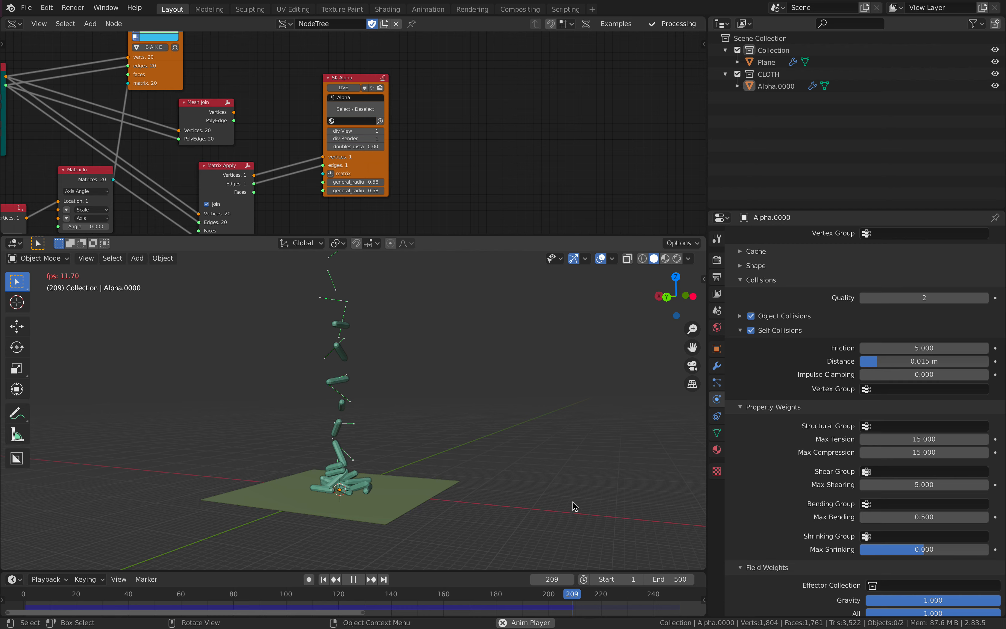
scroll(602, 598, "down", 3)
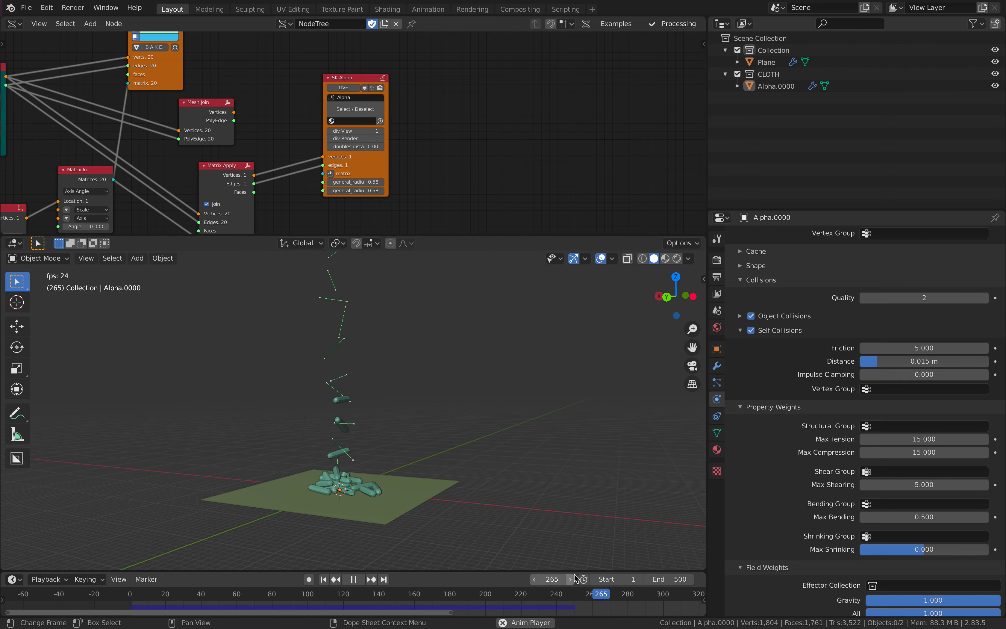
key("space")
middle_click_drag(523, 491, 473, 497)
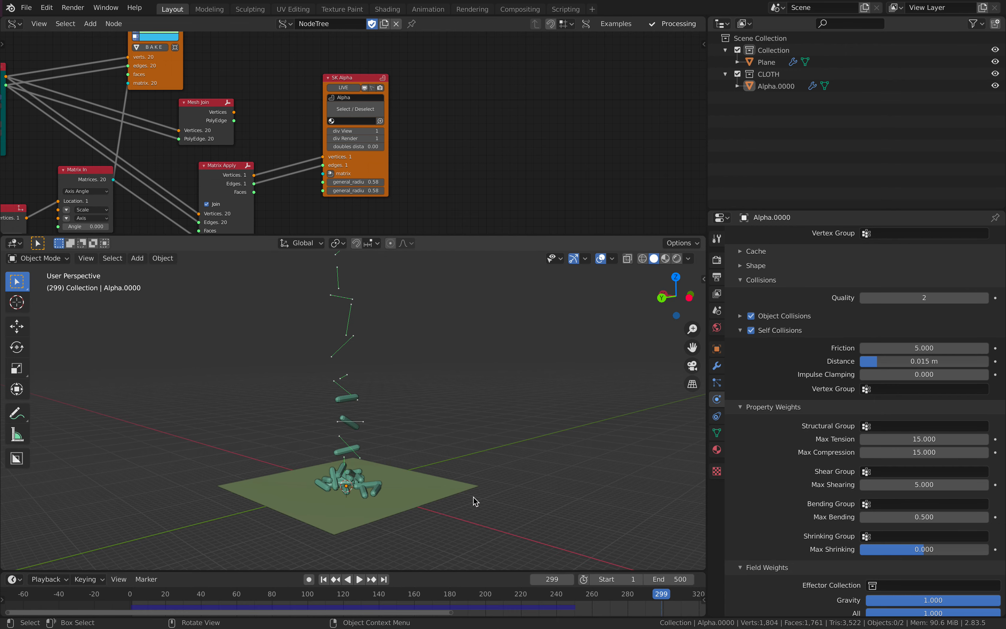
- Set the end frame of the cloth's simulation cache to 1000
scroll(909, 456, "down", 7)
scroll(845, 441, "up", 12)
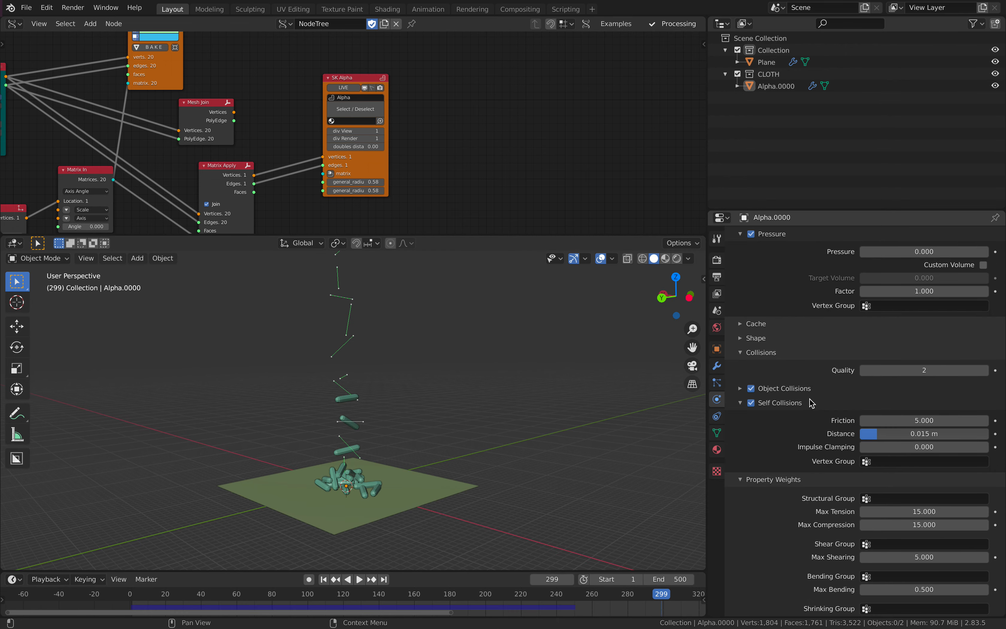
left_click(759, 374)
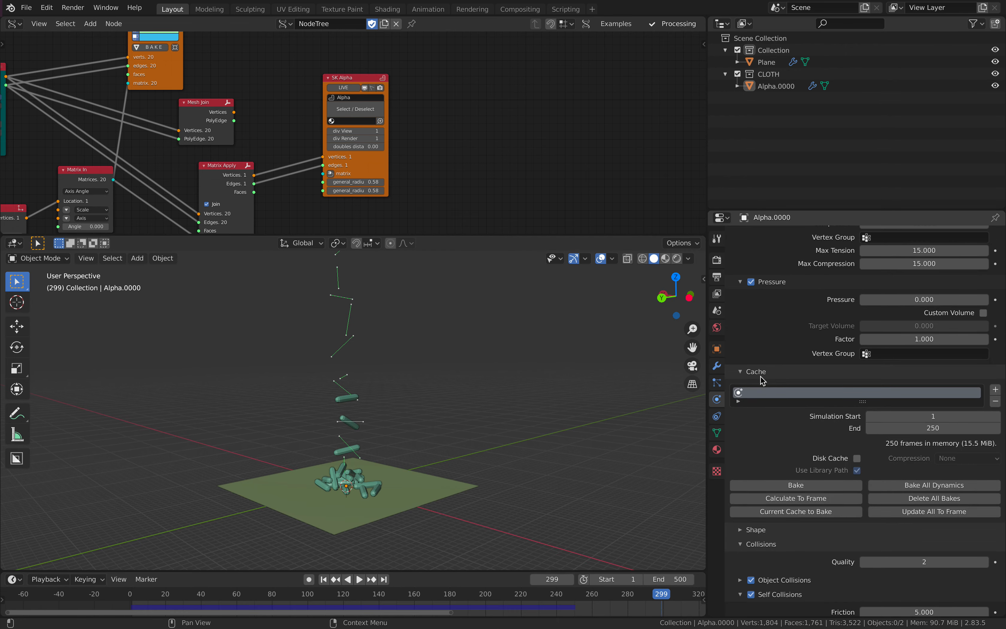
left_click(899, 428)
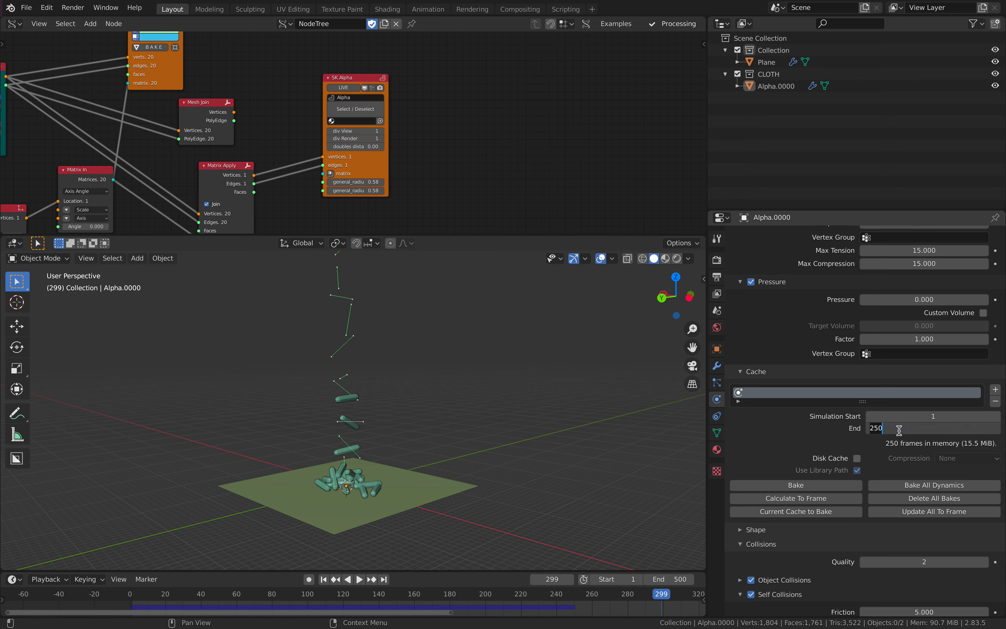
type("1000")
key("Return")
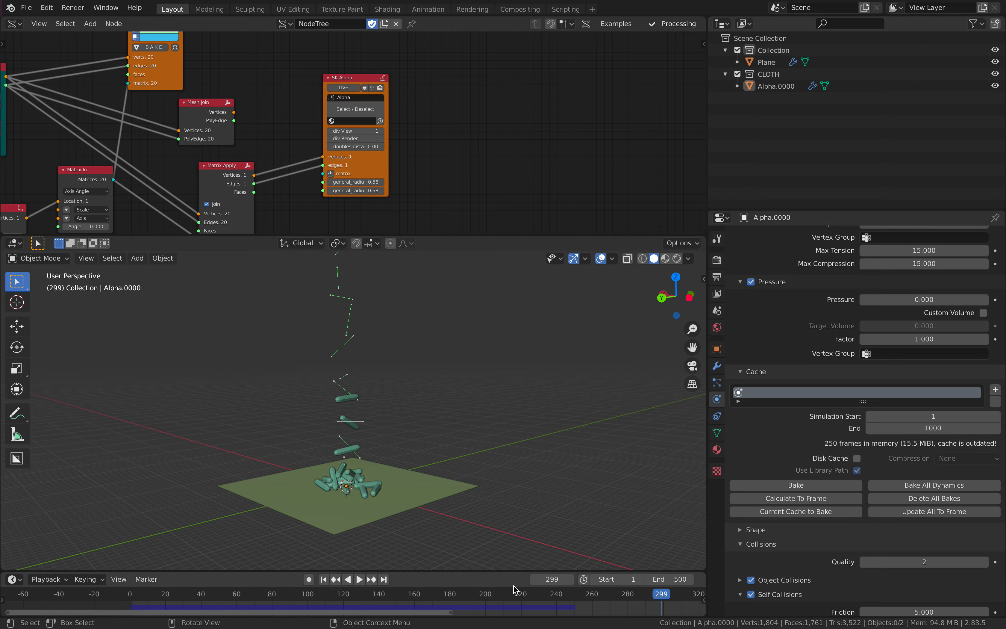
- Resume the simulation from about frame 230, play it to frame 359 and inspect the sausage pile on the plane
left_click(538, 599)
key("space")
left_click(356, 581)
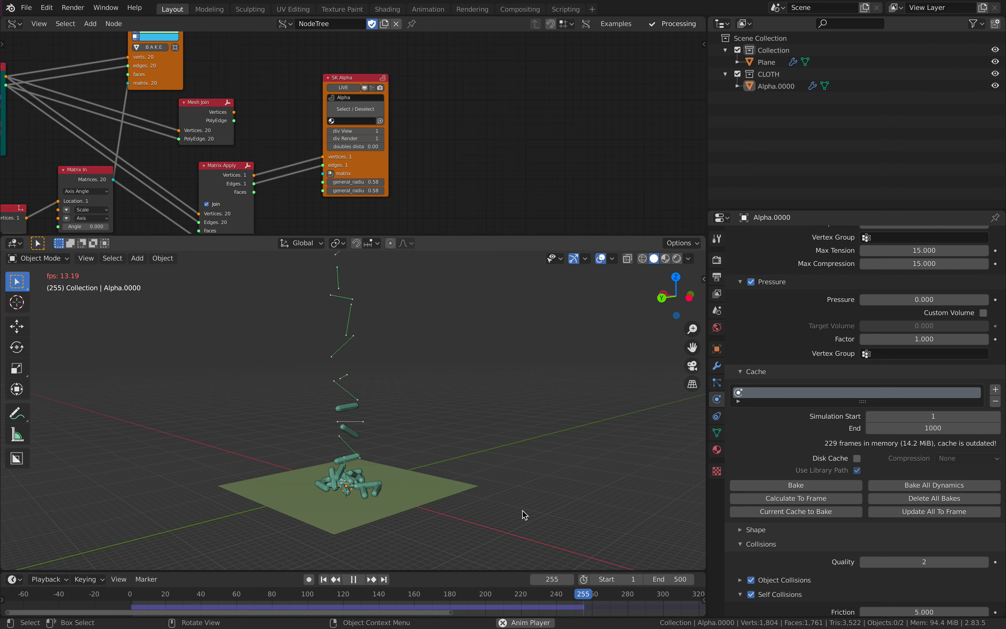
scroll(565, 601, "down", 2)
scroll(566, 600, "down", 1)
middle_click_drag(458, 476, 437, 512)
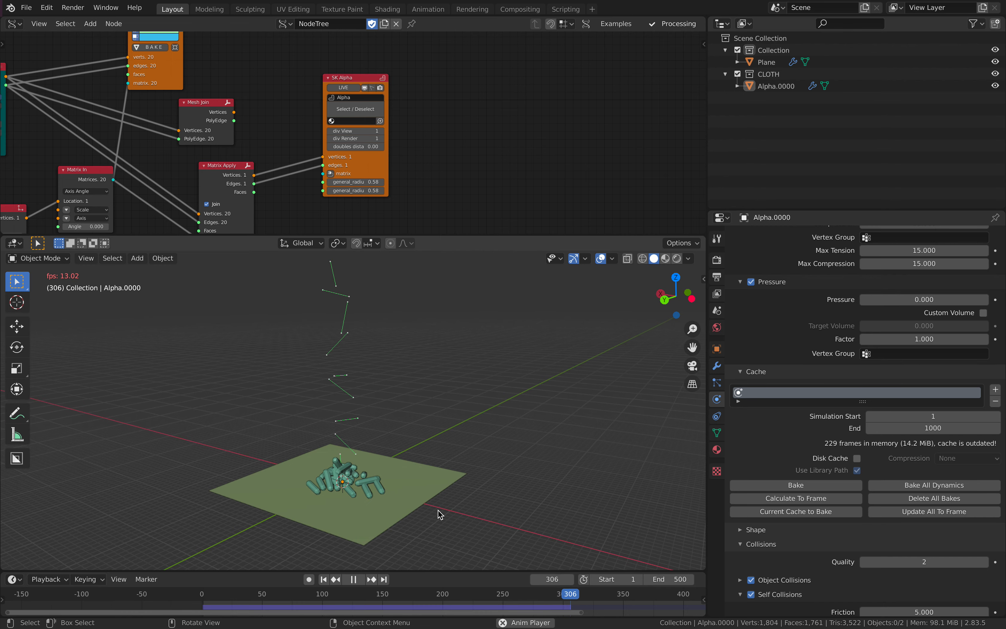
scroll(381, 501, "up", 3)
middle_click_drag(381, 502, 291, 522)
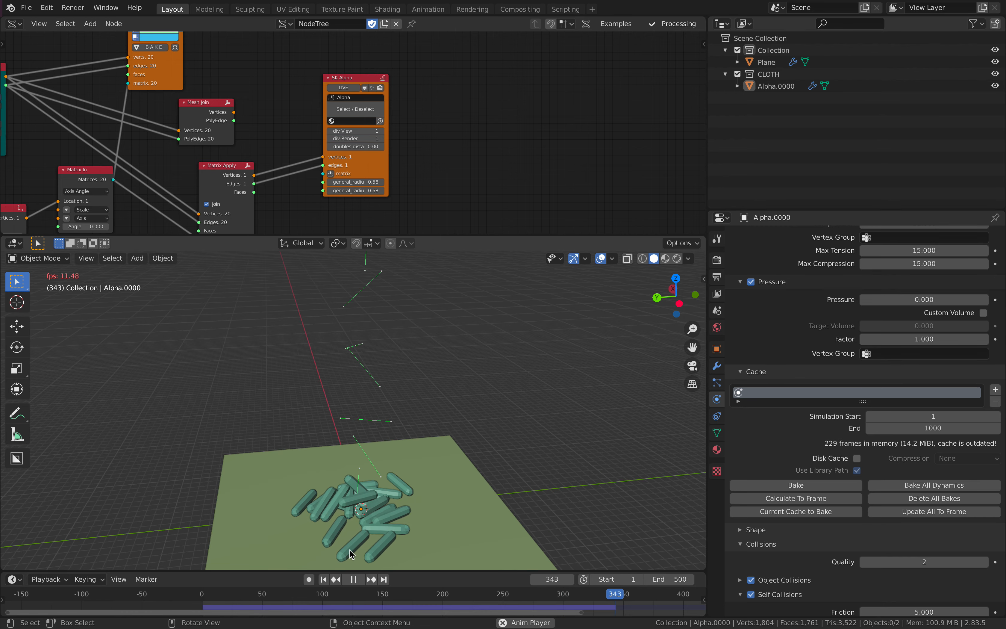
left_click(354, 580)
middle_click_drag(452, 476, 478, 458)
- Save the file, turn live updates back on for SK Alpha and return to the first frame
middle_click_drag(465, 213, 566, 194)
key("ctrl+s")
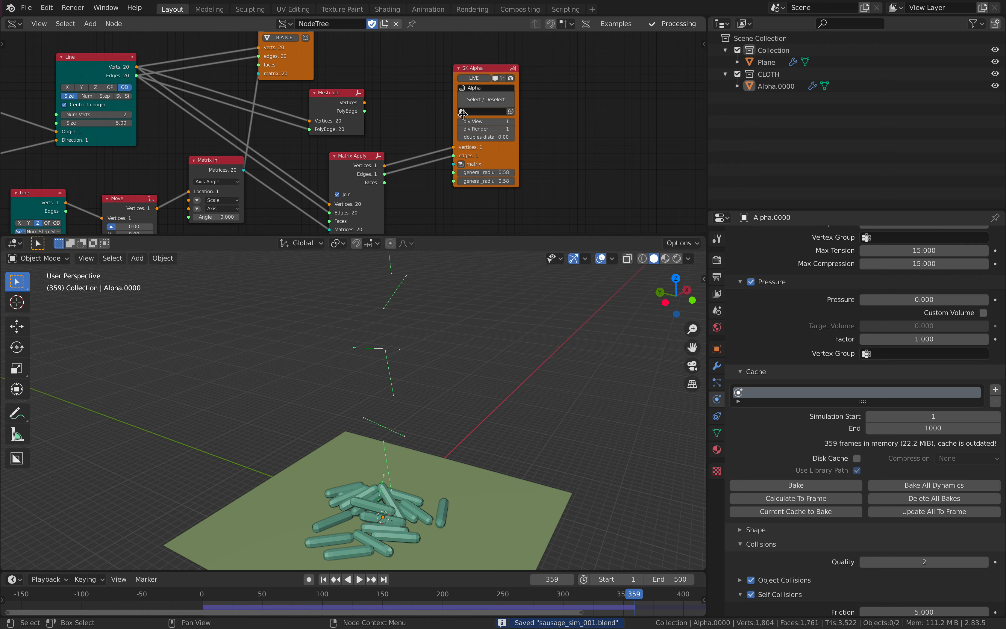
left_click(476, 80)
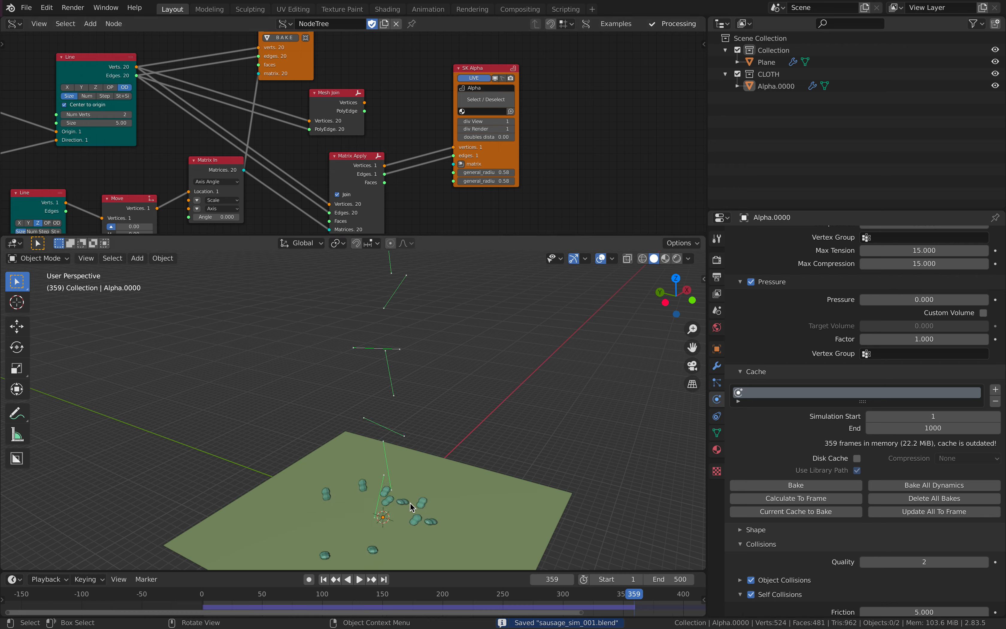
left_click(324, 579)
- Move the SK Alpha node farther from Matrix Apply and set both of its general radius values to 0.69
scroll(538, 118, "up", 3)
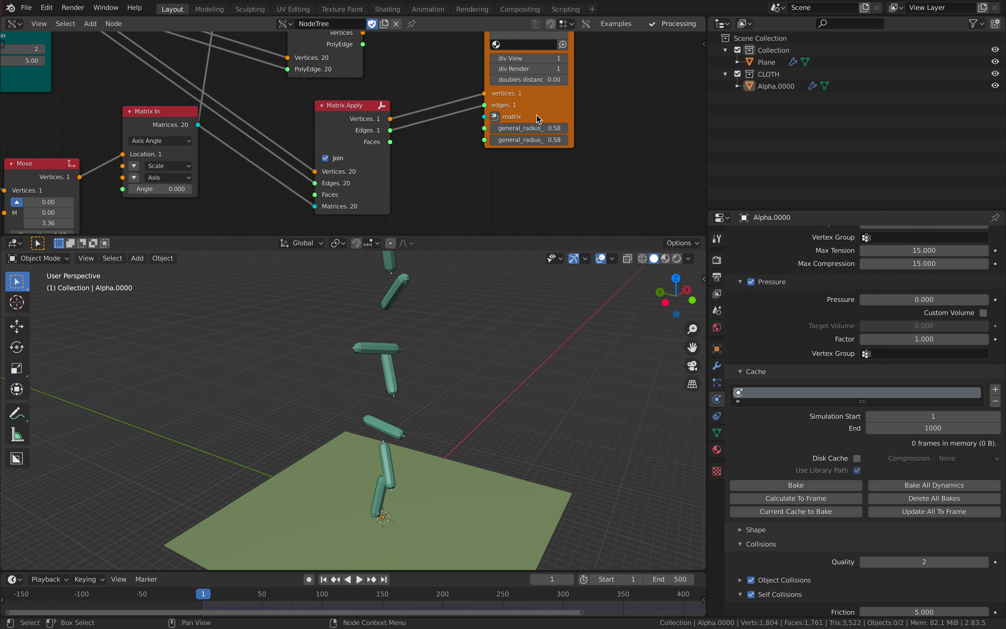
left_click_drag(536, 115, 584, 99)
middle_click_drag(593, 139, 519, 155)
left_click_drag(531, 120, 614, 97)
middle_click_drag(468, 149, 464, 133)
- Add a Random Num Gen node and connect its value to SK Alpha's general radius x and y inputs
key("alt+space")
type("random num")
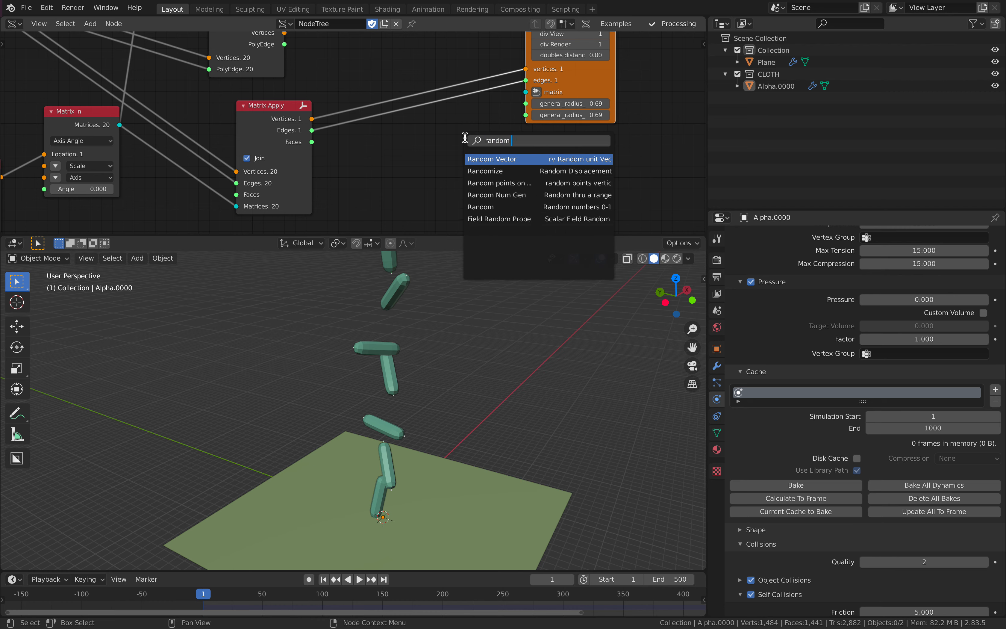
key("Return")
left_click(427, 142)
scroll(427, 142, "down", 2)
middle_click_drag(456, 147, 431, 124)
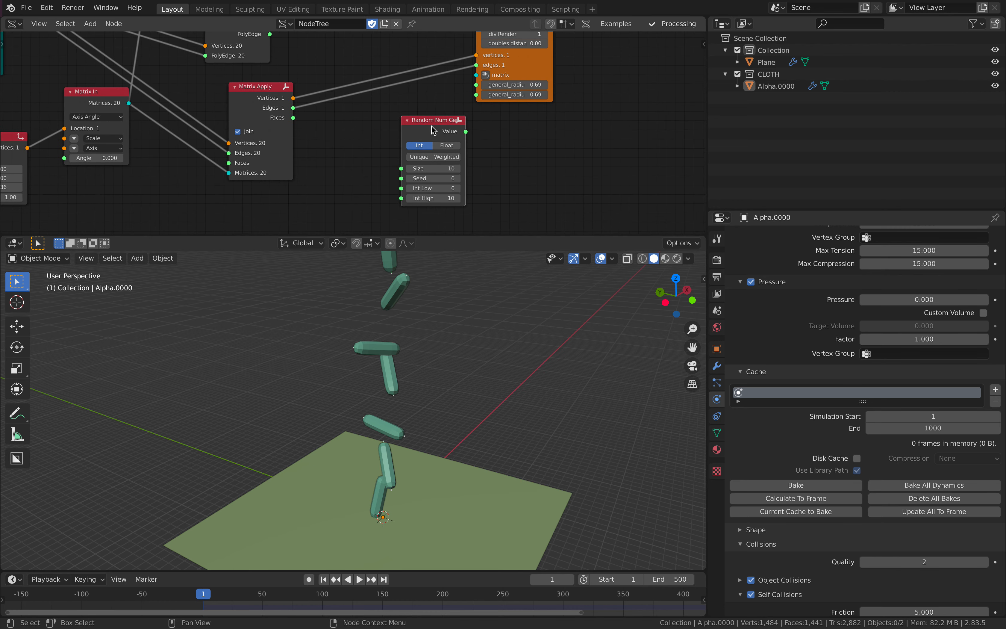
left_click_drag(432, 124, 401, 118)
left_click_drag(473, 86, 474, 105)
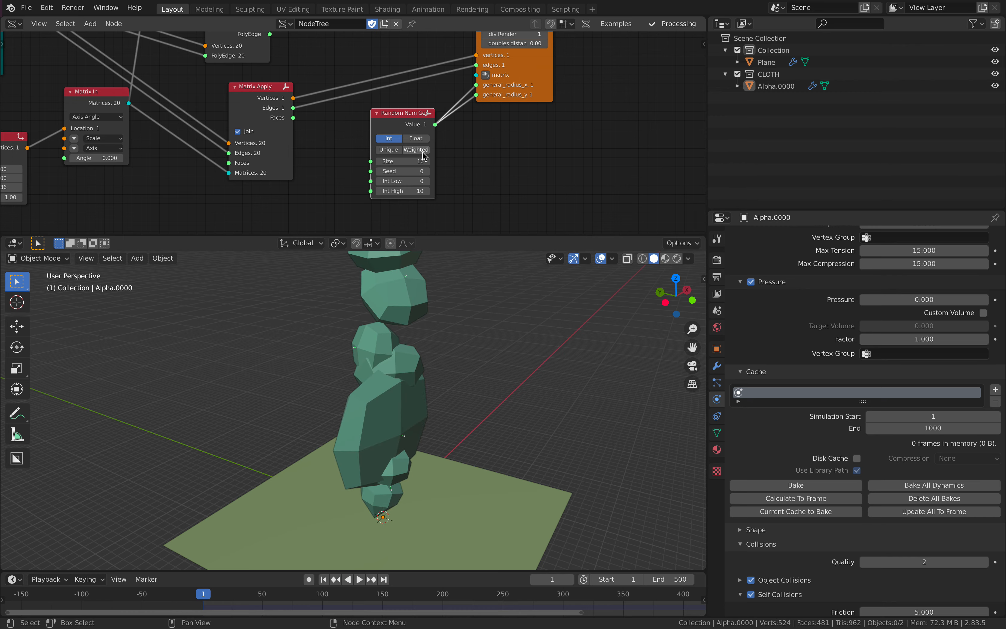
- Set the Random Num Gen node's size to 20 and look over the whole sausage stack
left_click_drag(405, 162, 416, 162)
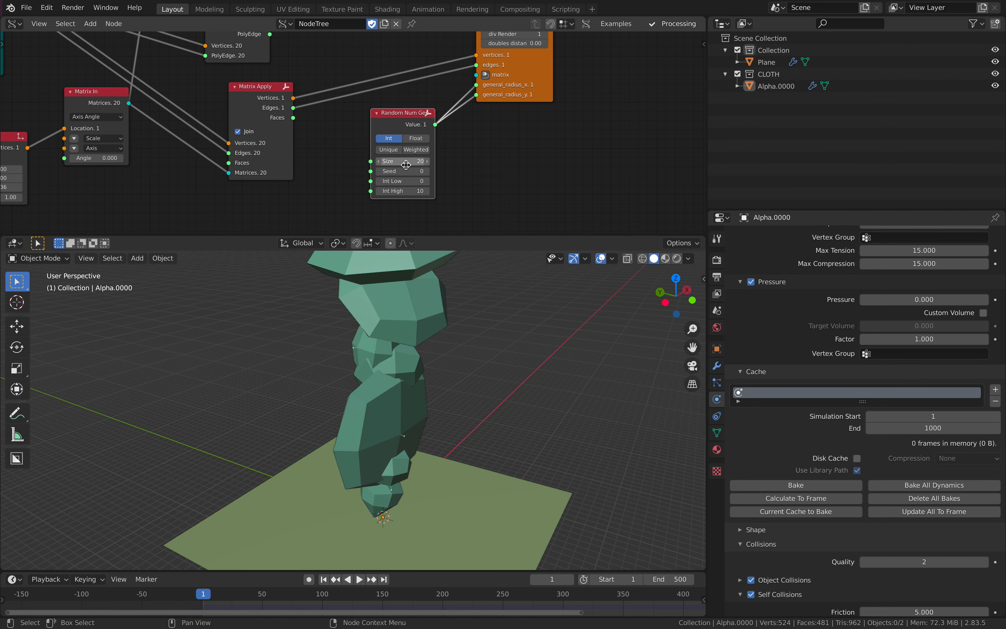
scroll(445, 371, "down", 6)
middle_click_drag(444, 346, 381, 366, "shift")
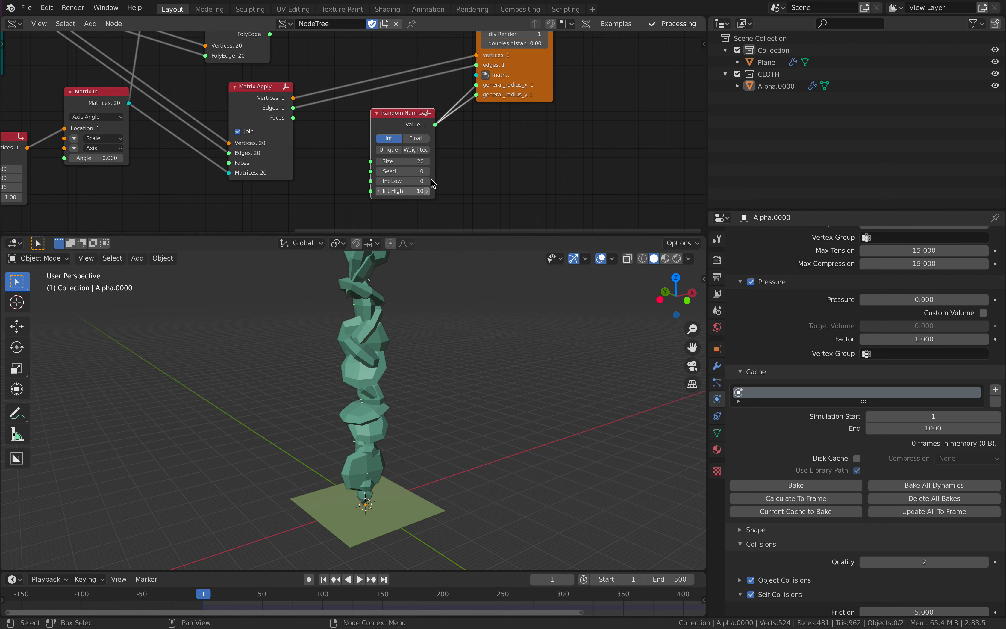
- Switch the Random Num Gen node to Float output and set its size to 8
middle_click_drag(446, 156, 426, 242)
left_click_drag(503, 175, 523, 179)
middle_click_drag(488, 166, 497, 133)
scroll(402, 344, "down", 4)
middle_click_drag(402, 343, 404, 367, "shift")
scroll(408, 333, "up", 3)
middle_click_drag(411, 207, 418, 144)
mouse_move(415, 150)
left_mouse_down()
mouse_move(400, 150)
mouse_move(408, 158)
left_mouse_up()
left_click(411, 128)
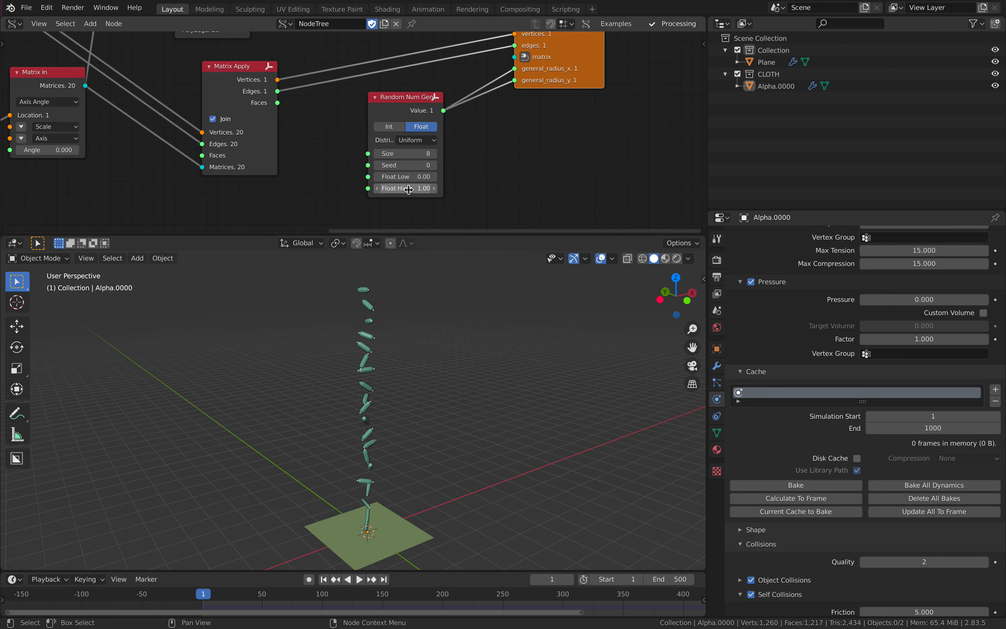
- Try seeds 16, 26 and 52 on the Random Num Gen node to compare the sausage thicknesses
scroll(411, 166, "up", 2)
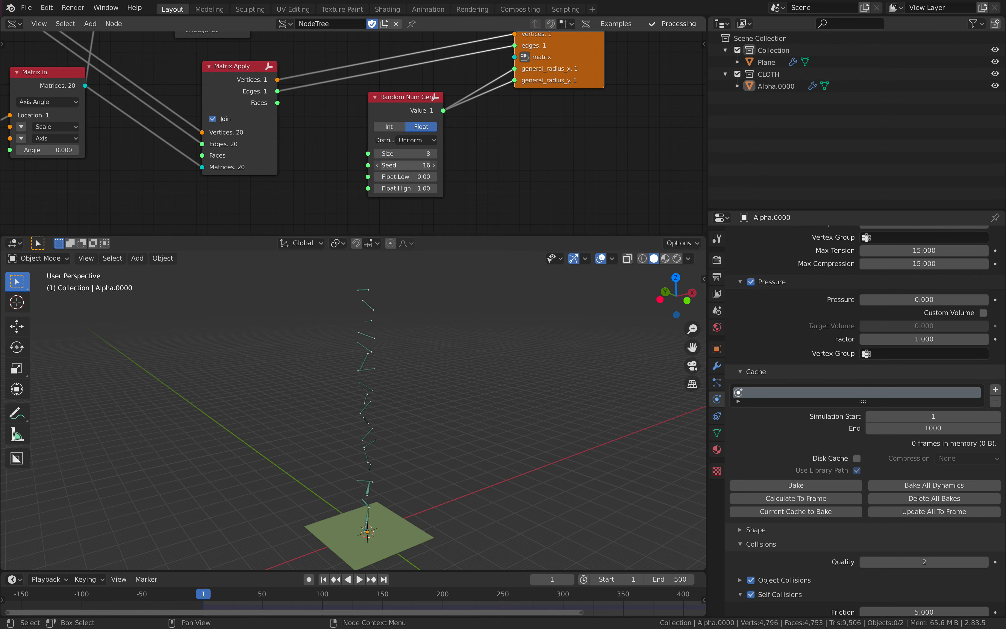
left_click_drag(406, 165, 420, 165)
scroll(425, 344, "up", 5)
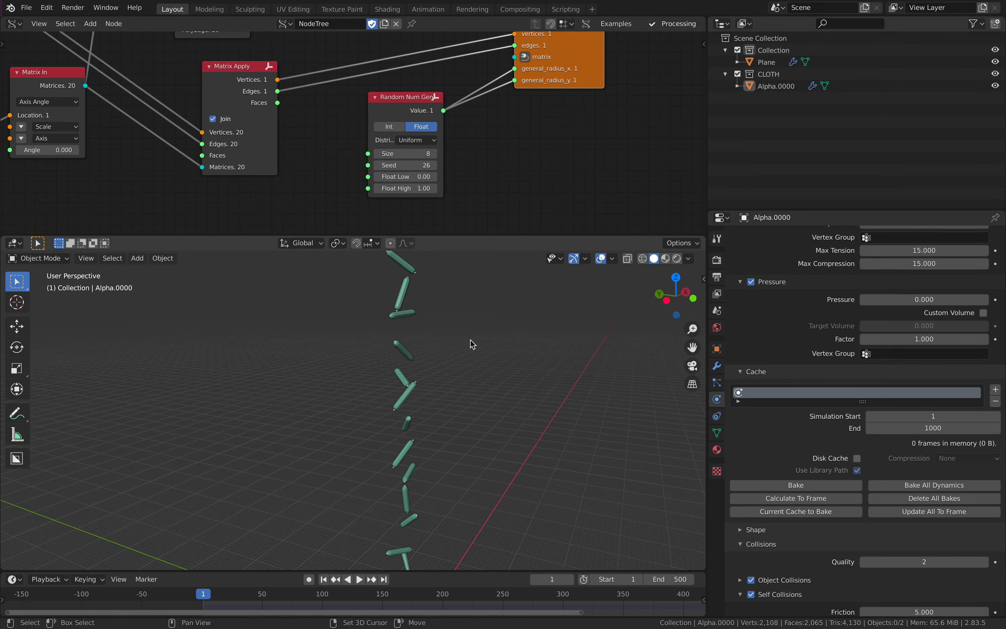
middle_click_drag(422, 335, 409, 335)
left_click_drag(405, 165, 464, 165)
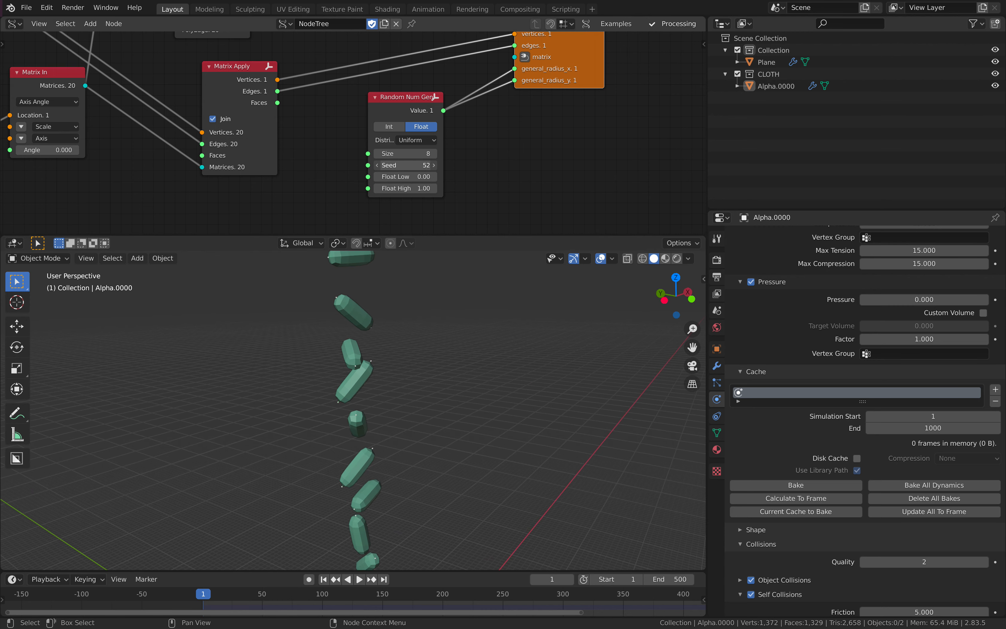
- Try seeds 104 and 150 on the Random Num Gen node, and delete the node
middle_click_drag(482, 130, 411, 187)
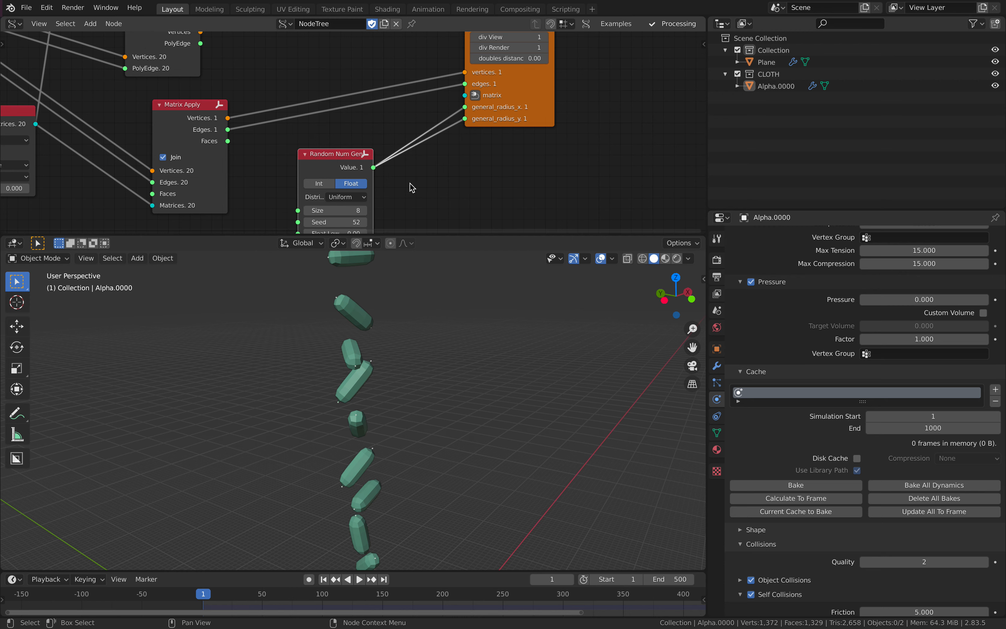
left_click_drag(183, 106, 235, 81)
middle_click_drag(387, 168, 396, 121)
left_click_drag(345, 174, 378, 175)
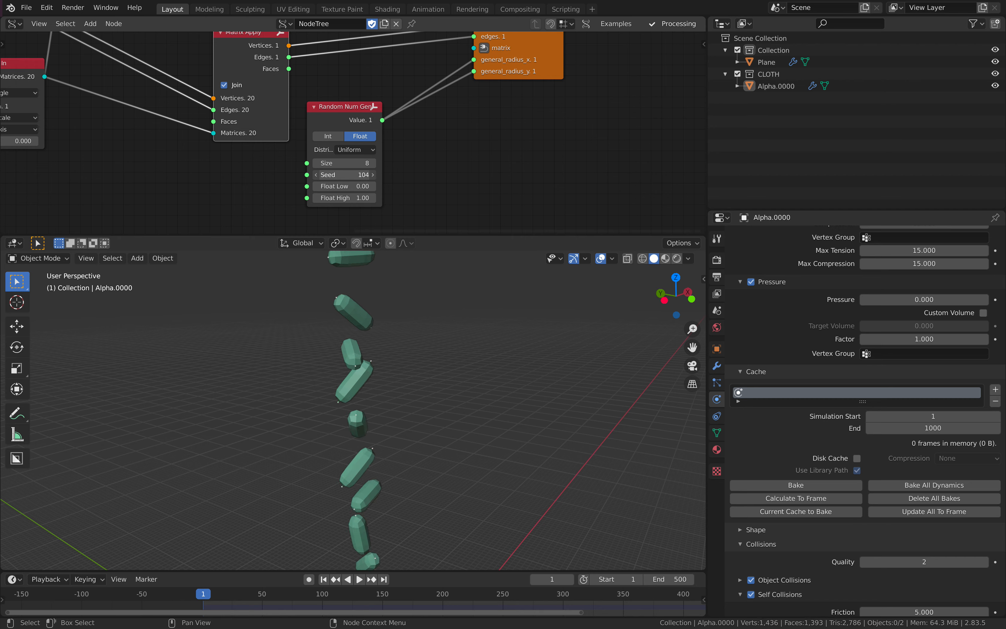
left_click(350, 126)
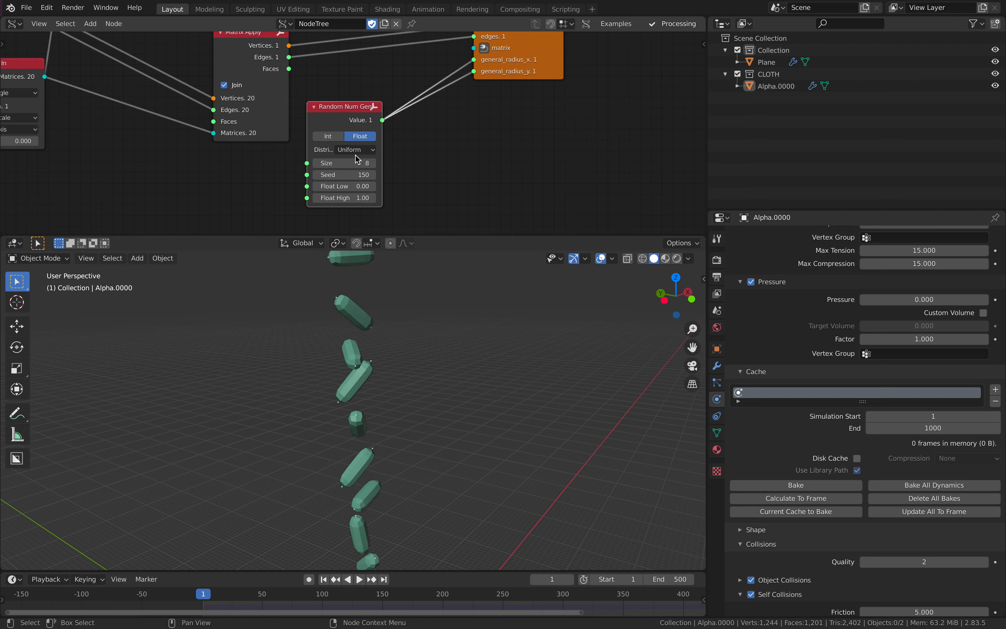
key("x")
- Set SK Alpha's general radii to 2.13 in x and 0.51 in y, and inspect the shapes from another side
left_click_drag(538, 49, 483, 88)
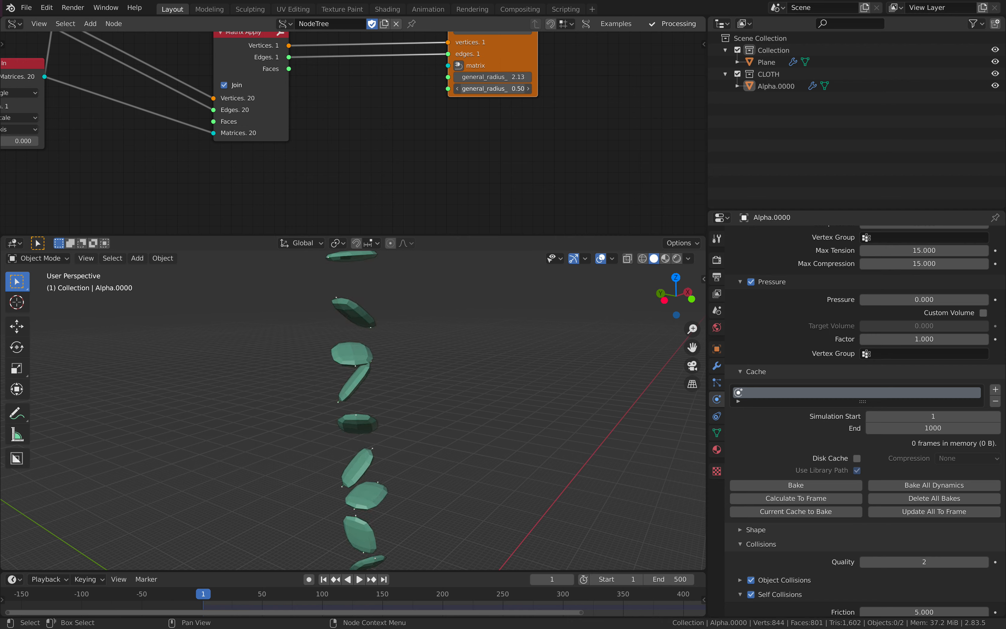
middle_click_drag(430, 370, 515, 379)
left_click(405, 352)
middle_click_drag(405, 352, 249, 349)
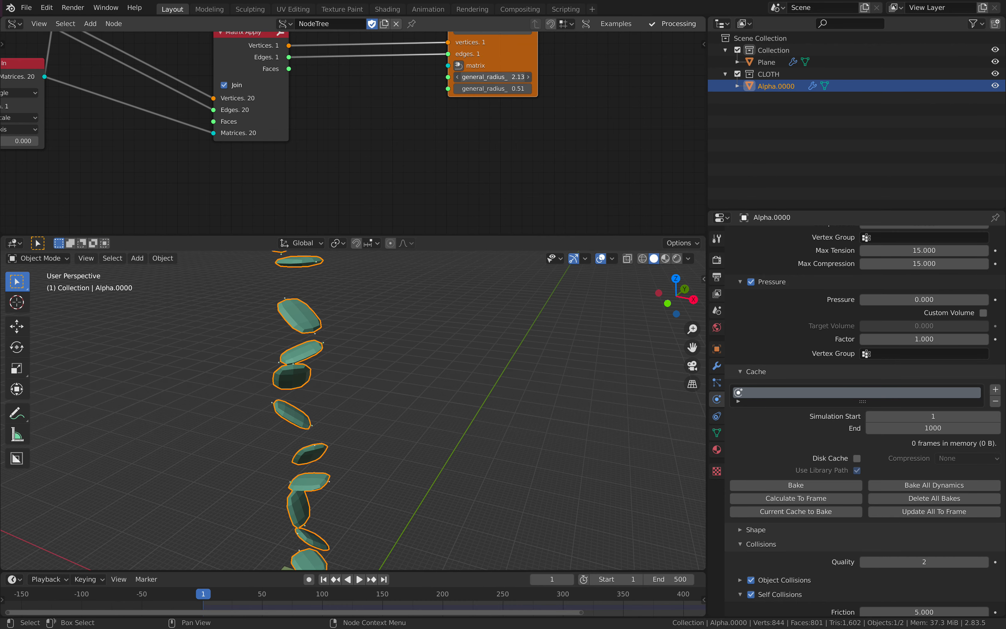
- Set the scale to 1.48 on the Random Vector node that feeds the Line node's origin
scroll(379, 111, "down", 4)
middle_click_drag(127, 113, 479, 146)
scroll(316, 118, "up", 2)
left_click_drag(300, 83, 341, 82)
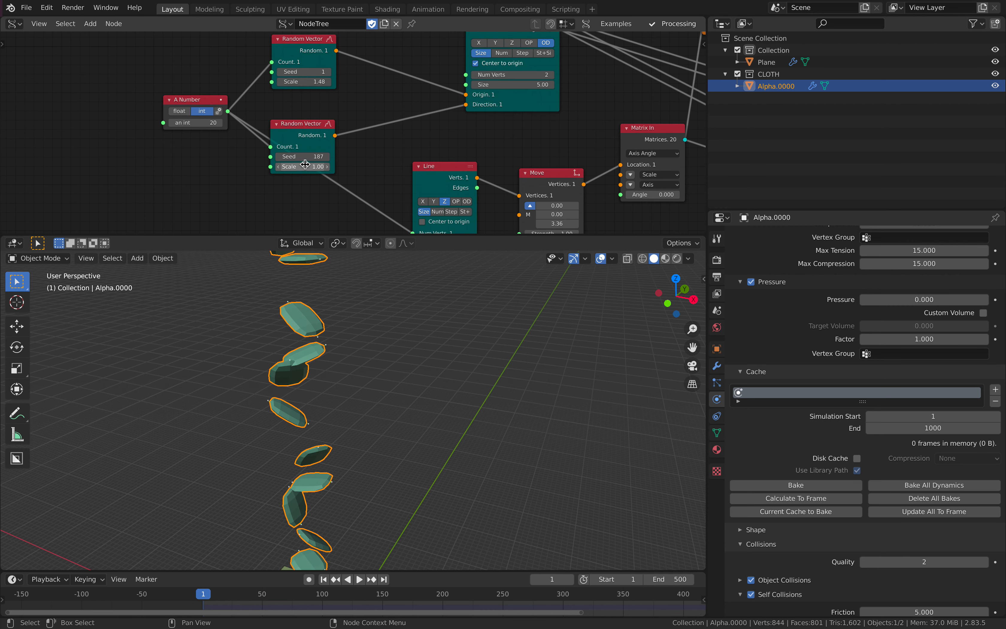
- Set the scale to 5.00 on both Random Vector nodes and the seed to 245 on the one feeding the Line node's direction
left_click_drag(307, 82, 353, 99)
left_click_drag(303, 167, 393, 167)
left_click_drag(310, 156, 395, 156)
- Set SK Alpha's general radii to 1.69 in x and 0.53 in y, and deselect the sausages
middle_click_drag(539, 153, 0, 122)
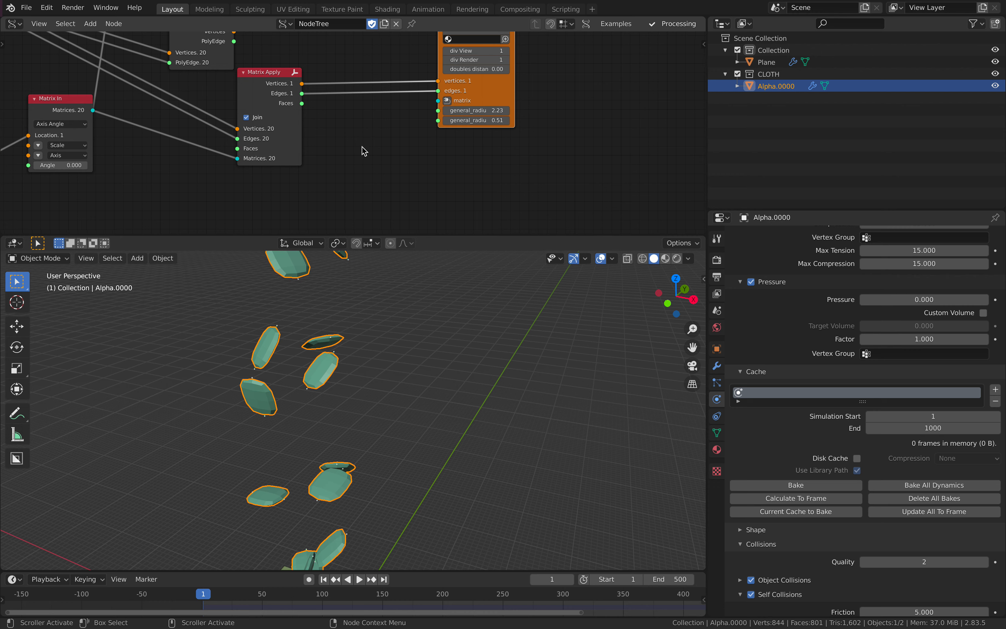
middle_click_drag(364, 151, 303, 160)
mouse_move(415, 119)
left_mouse_down()
mouse_move(374, 119)
mouse_move(400, 129)
mouse_move(428, 120)
left_mouse_up()
middle_click_drag(399, 382, 420, 291)
left_click_drag(416, 120, 418, 119)
middle_click_drag(413, 465, 352, 473)
left_click(387, 421)
- Save the file, look over the cloth settings and turn off SK Alpha's live updating
middle_click_drag(476, 79, 517, 119)
key("ctrl+s")
scroll(906, 292, "up", 12)
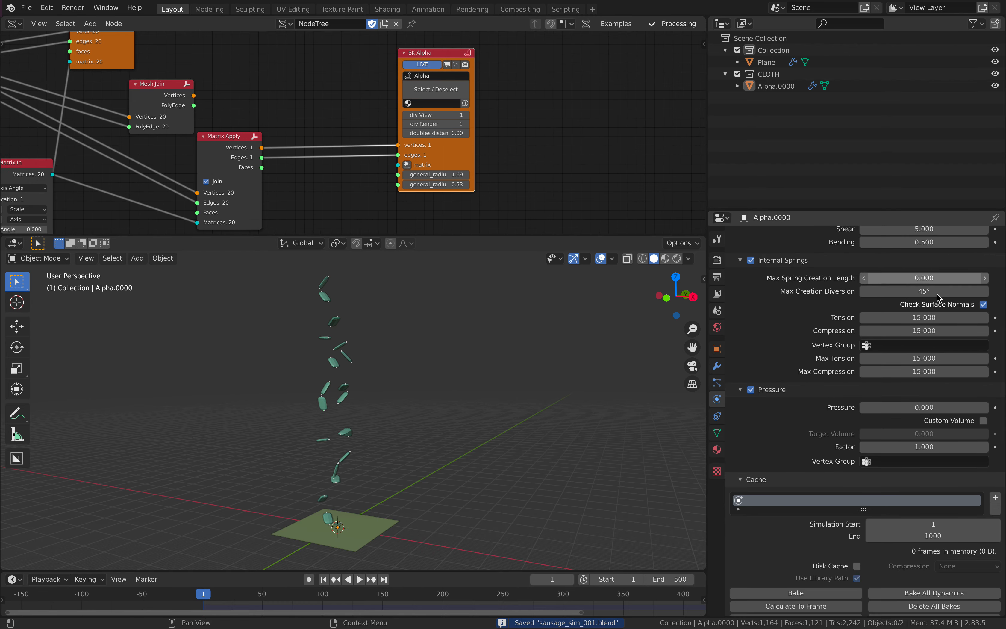
scroll(919, 315, "up", 6)
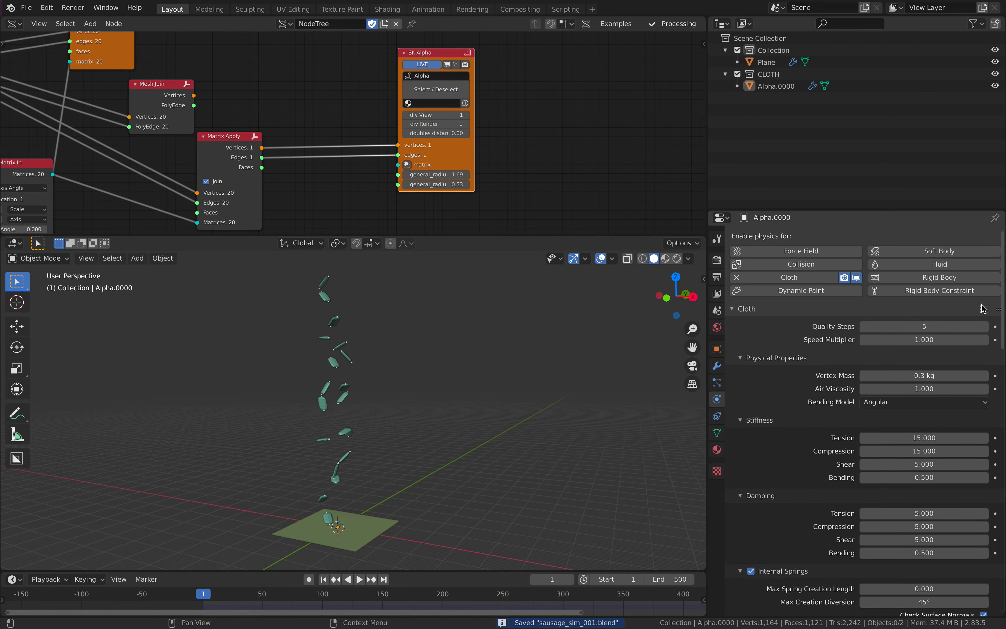
left_click(984, 309)
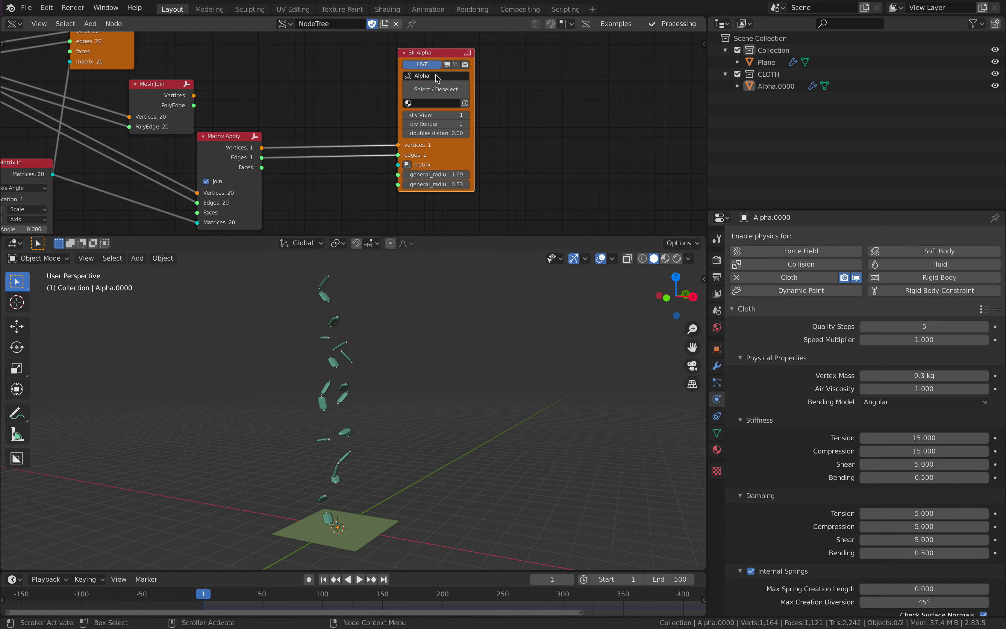
left_click(423, 65)
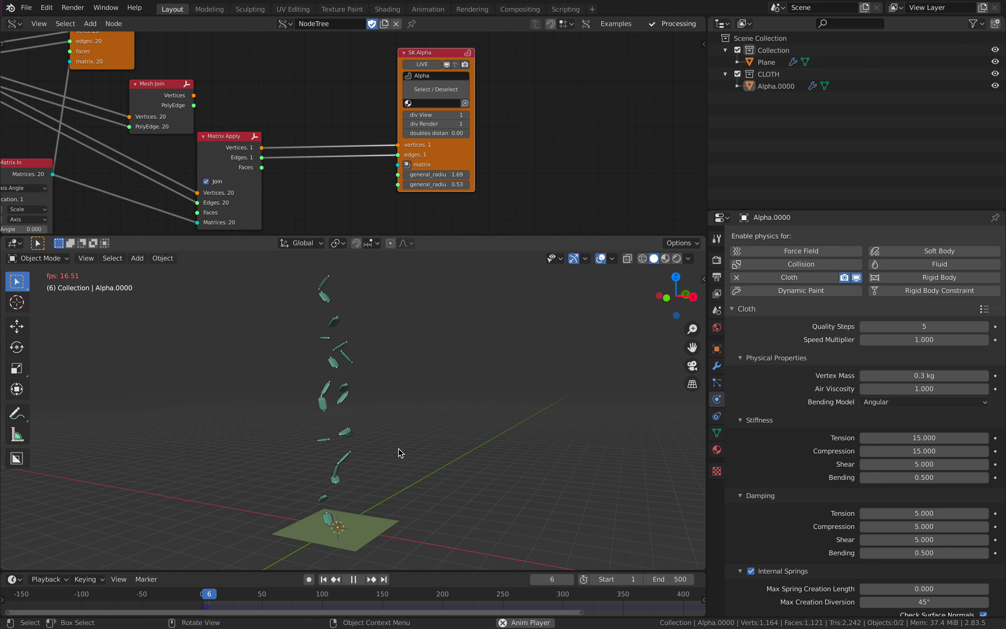
- Watch the cloth simulation play, stop it and return to frame 1
middle_click_drag(352, 436, 391, 405)
middle_click_drag(398, 464, 407, 443)
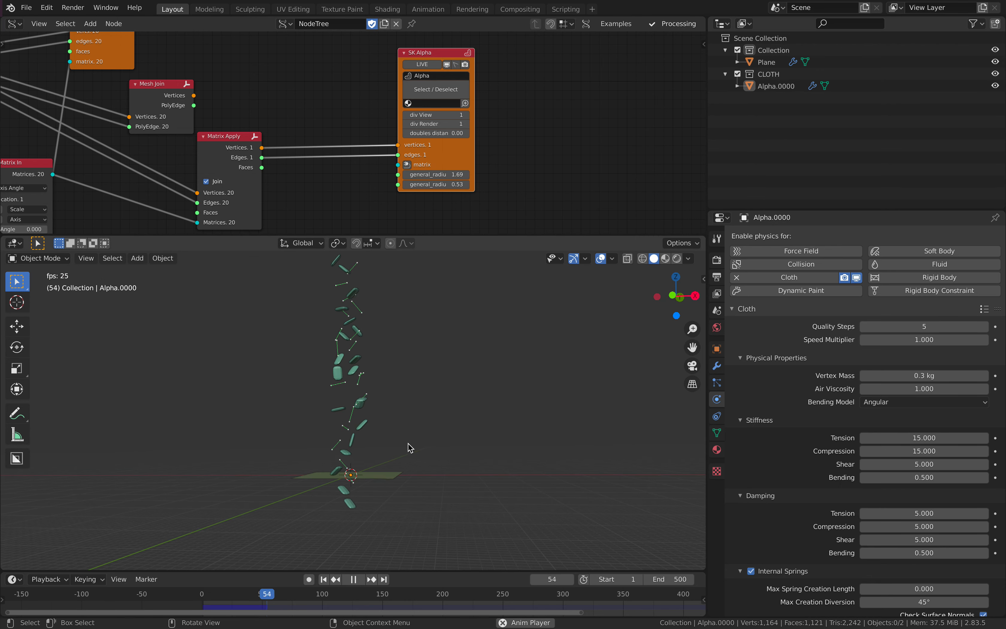
left_click(353, 579)
left_click(325, 579)
middle_click_drag(406, 461, 420, 416)
scroll(296, 162, "down", 3)
- Raise the sausage stack with the Move node's z value, and refresh the SK Alpha mesh once with live updating
middle_click_drag(50, 220, 222, 133)
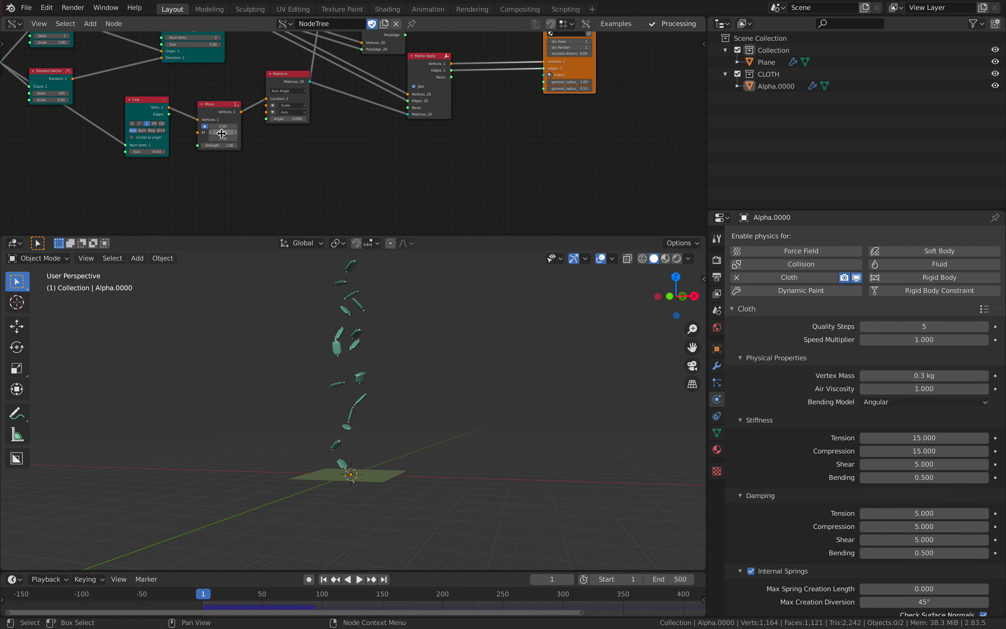
scroll(222, 133, "up", 3)
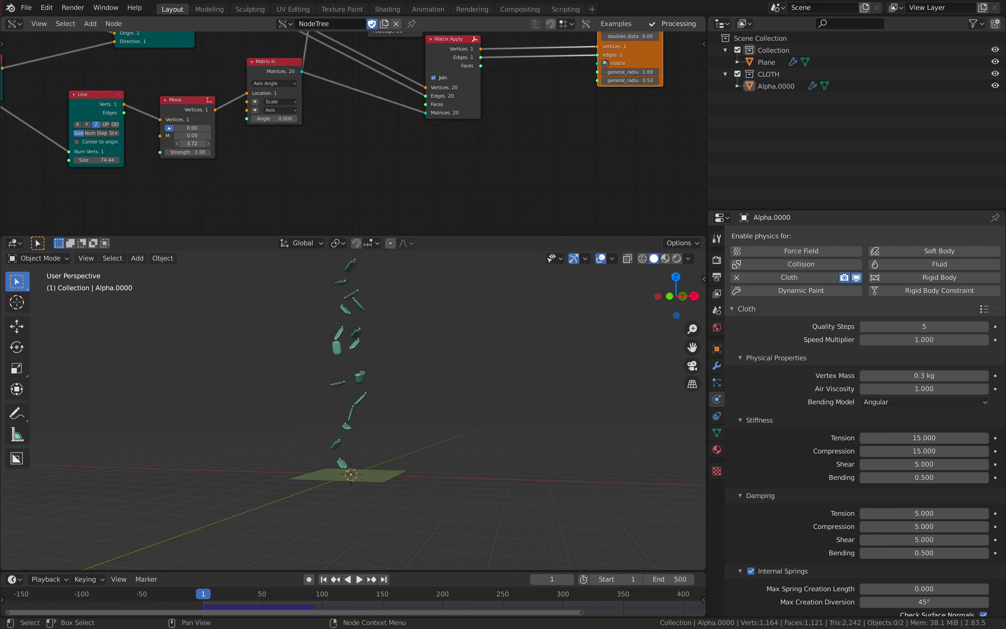
middle_click_drag(564, 90, 442, 197)
double_click(502, 82)
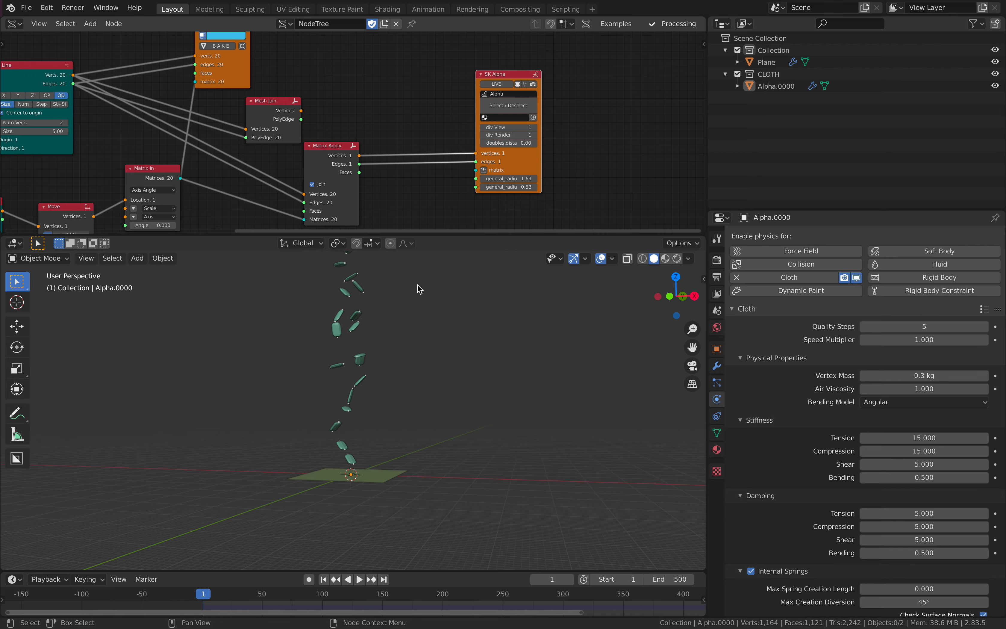
- Select the sausage mesh, and remove and re-add its Cloth physics
left_click(360, 358)
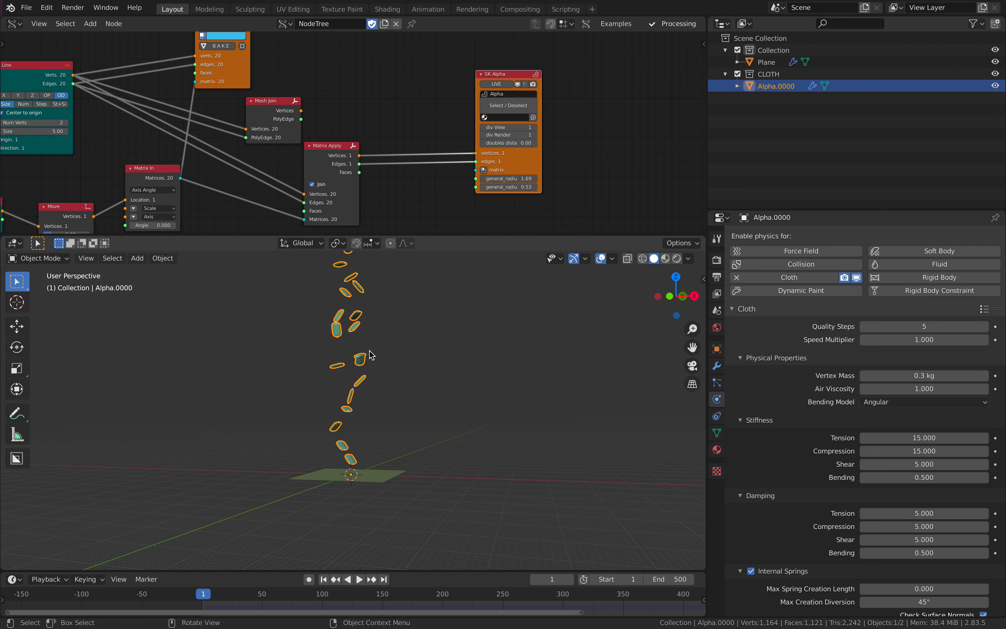
left_click(736, 278)
left_click(777, 278)
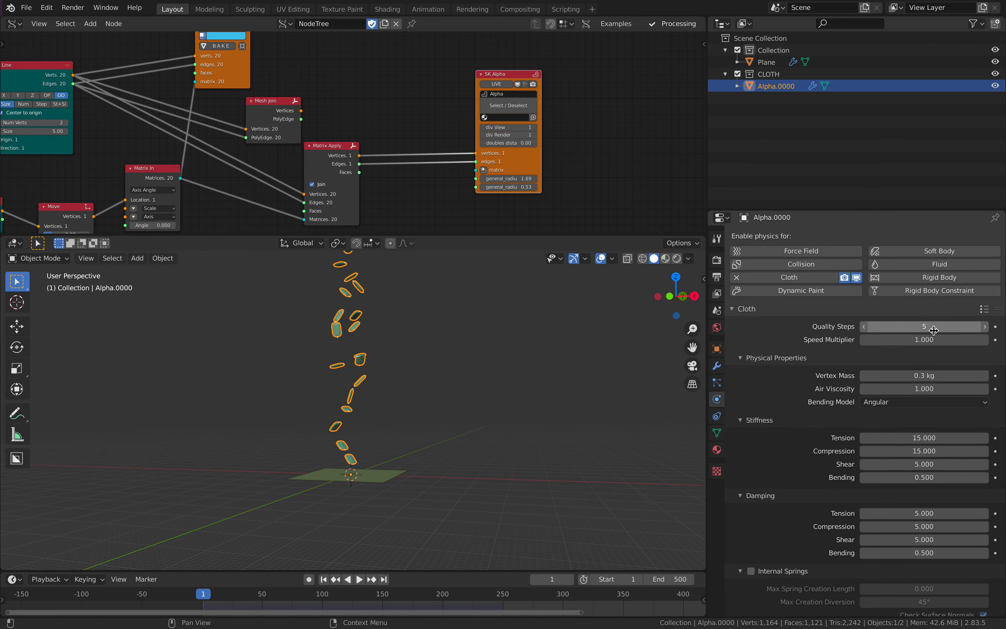
left_click(984, 309)
middle_click_drag(466, 402, 491, 399)
- Enable Internal Springs, Pressure and Self Collisions in the sausages' cloth settings
scroll(906, 382, "down", 8)
left_click(752, 439)
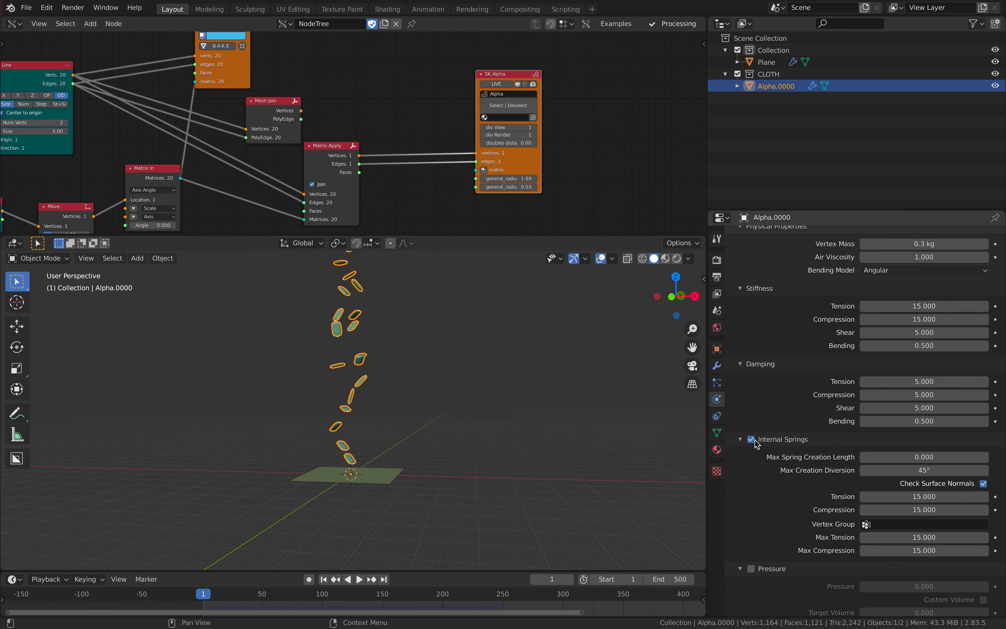
scroll(779, 501, "down", 8)
left_click(751, 437)
scroll(769, 469, "down", 14)
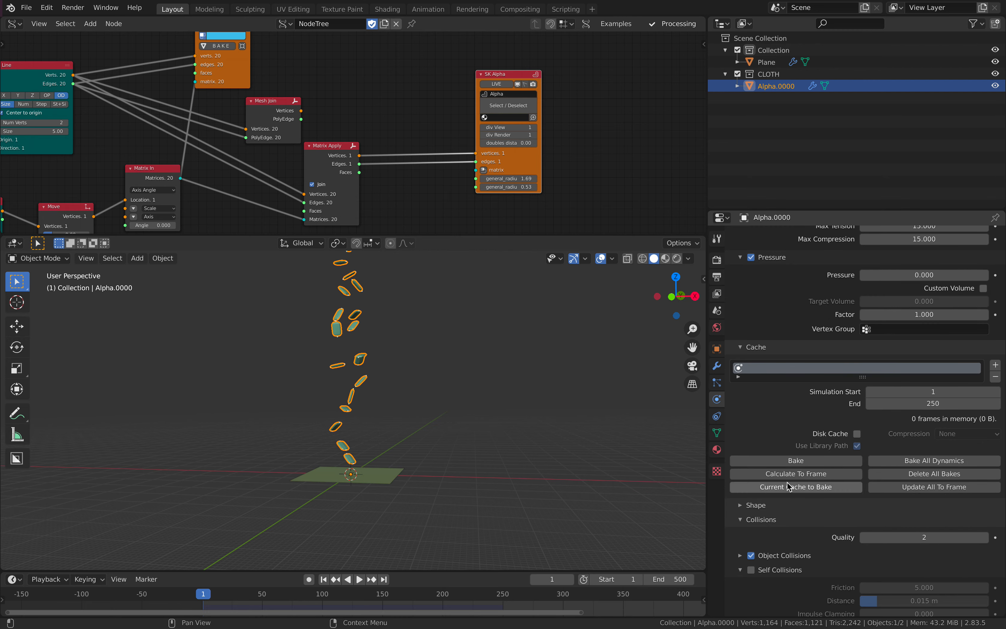
left_click(762, 508)
middle_click_drag(528, 458, 538, 456)
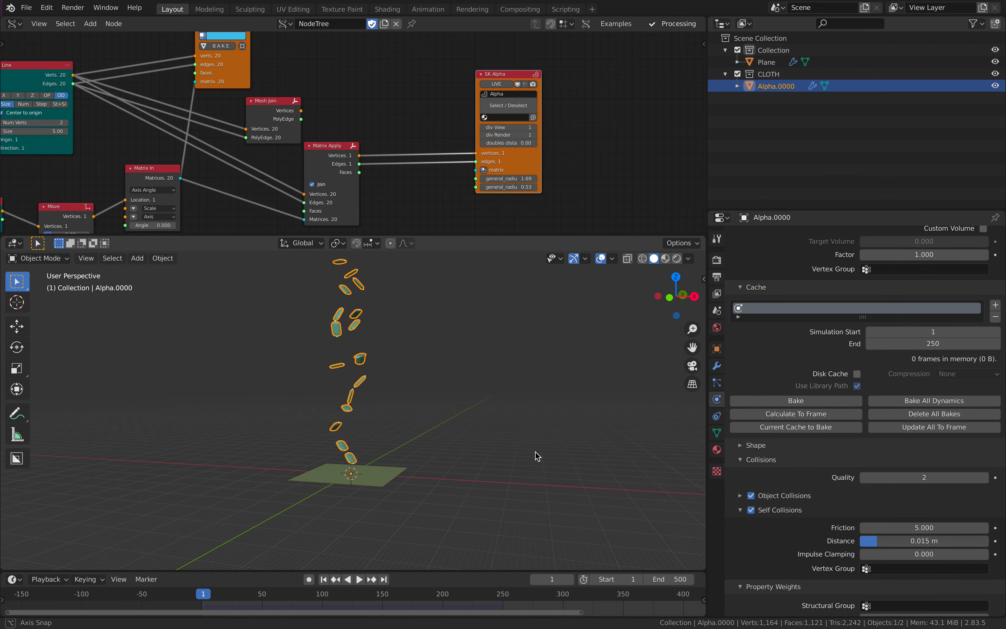
- Play the simulation, inspect the falling sausages from several sides up to about frame 295, and stop it
key("space")
scroll(478, 437, "up", 3)
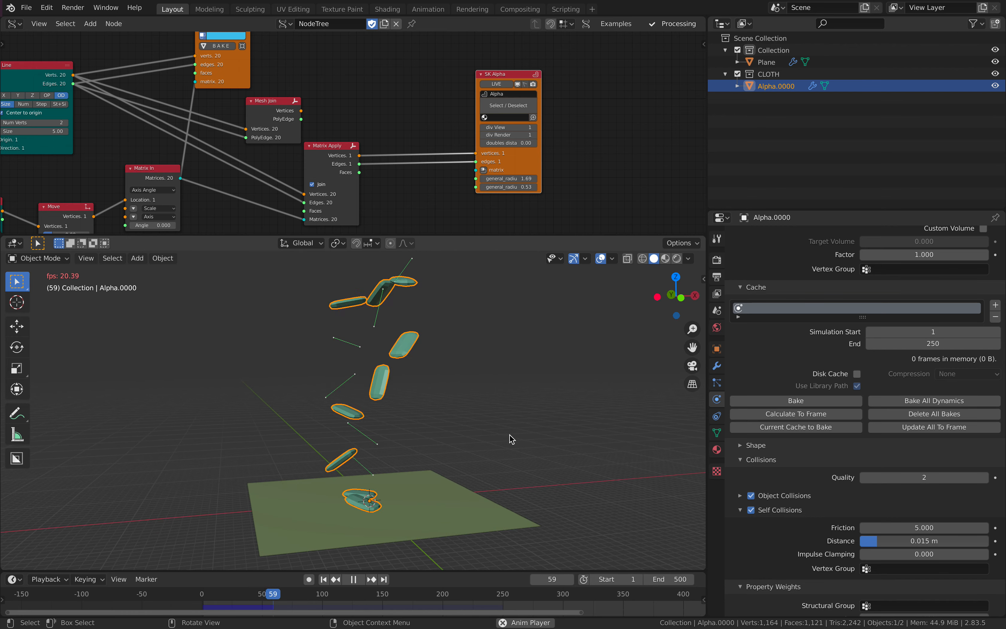
middle_click_drag(512, 438, 475, 435)
middle_click_drag(406, 444, 469, 460)
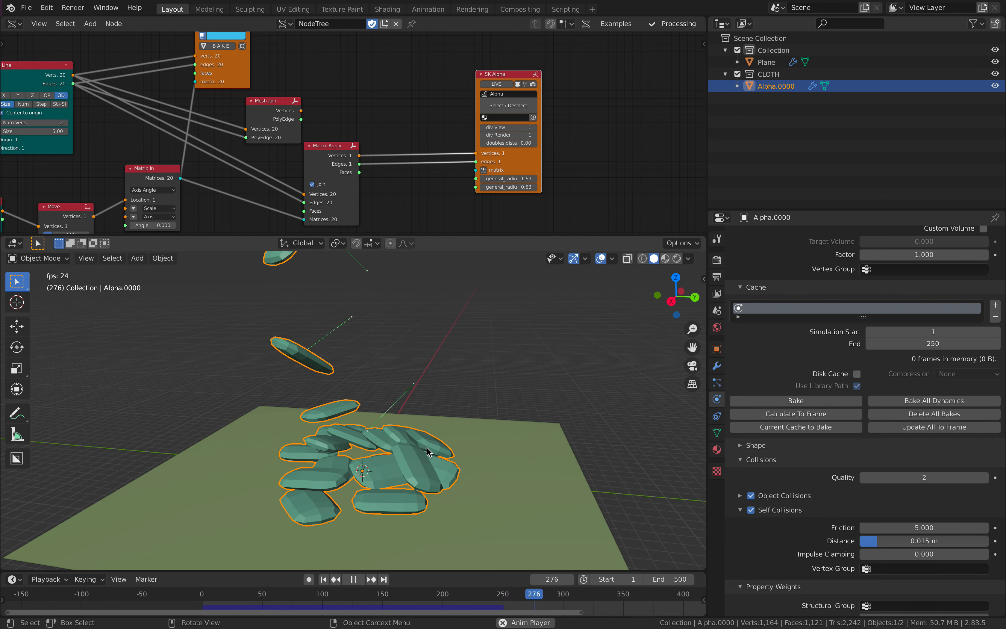
key("space")
- Look through the cloth settings, collapsing the Property Weights section and expanding the Shape section
scroll(869, 517, "down", 12)
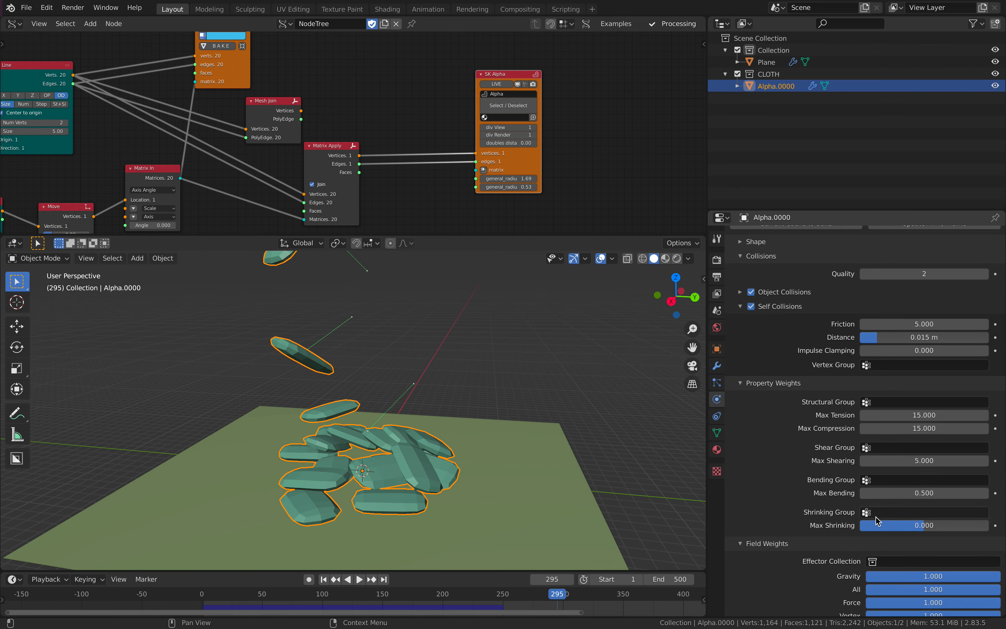
scroll(862, 519, "up", 10)
left_click(790, 515)
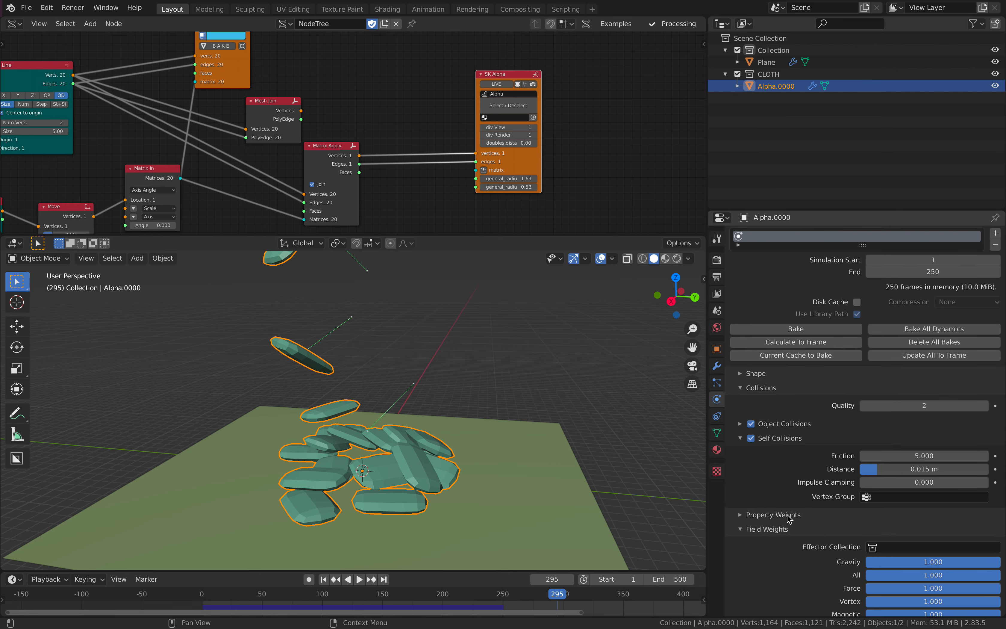
scroll(788, 518, "up", 4)
scroll(777, 424, "up", 3)
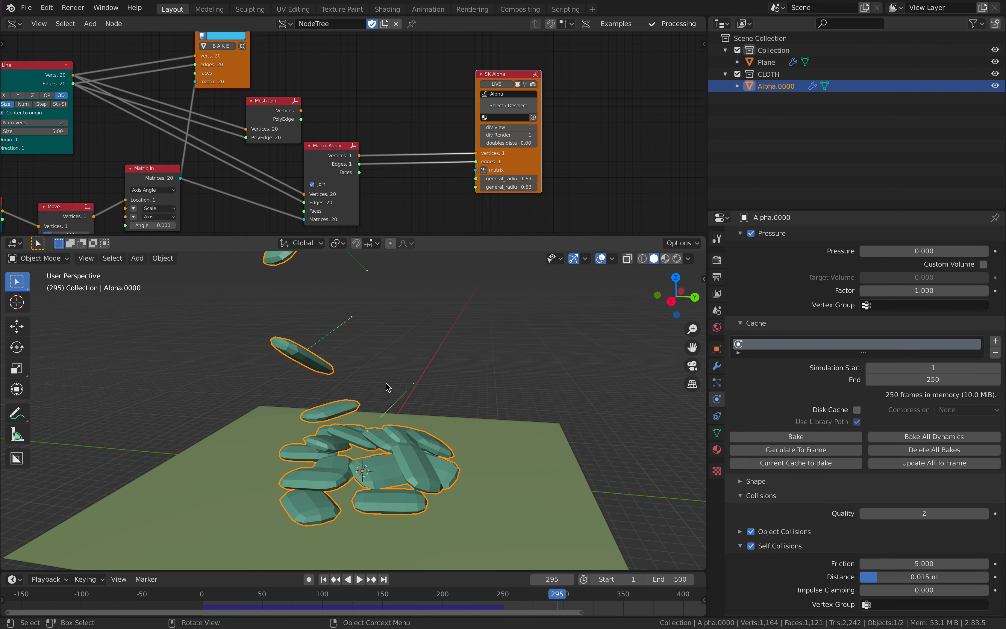
left_click(818, 451)
left_click(755, 481)
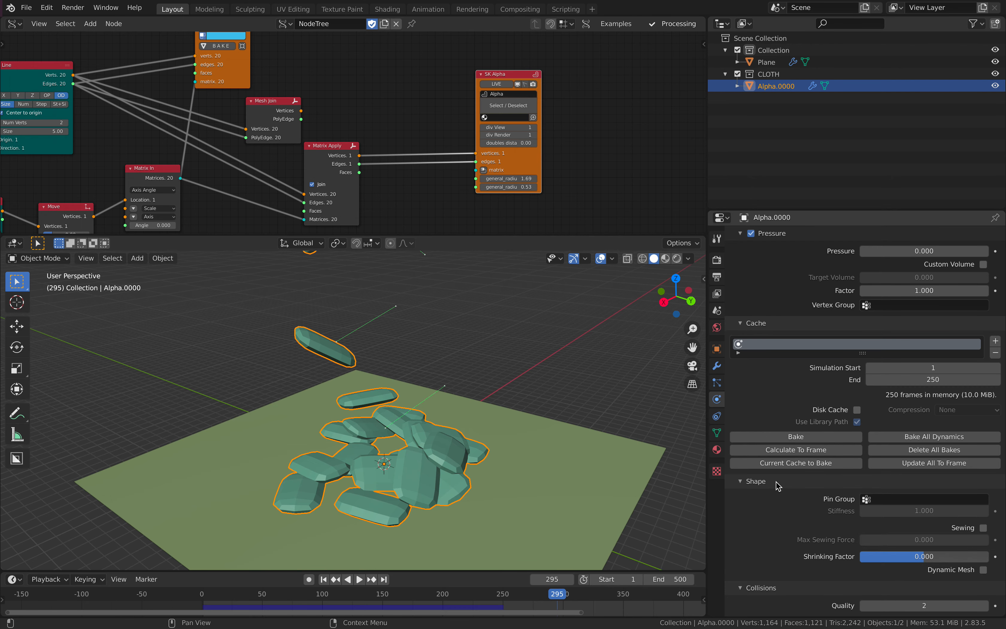
- Set the cloth cache's end frame to 1000, and resume the simulation to watch the sausages settle on the plane
left_click(928, 379)
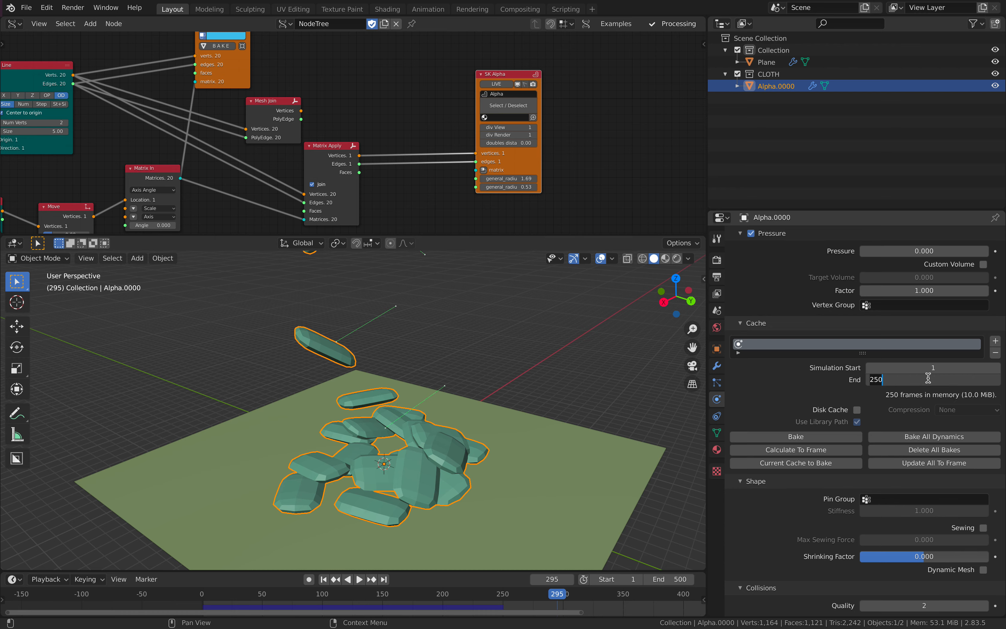
key("Return")
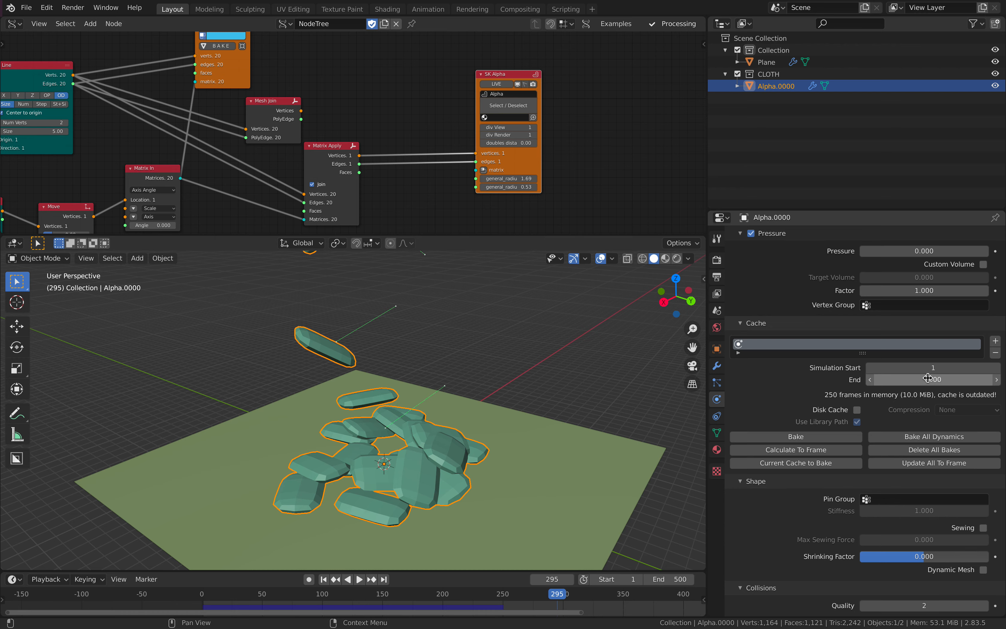
left_click(359, 579)
middle_click_drag(400, 441, 423, 418)
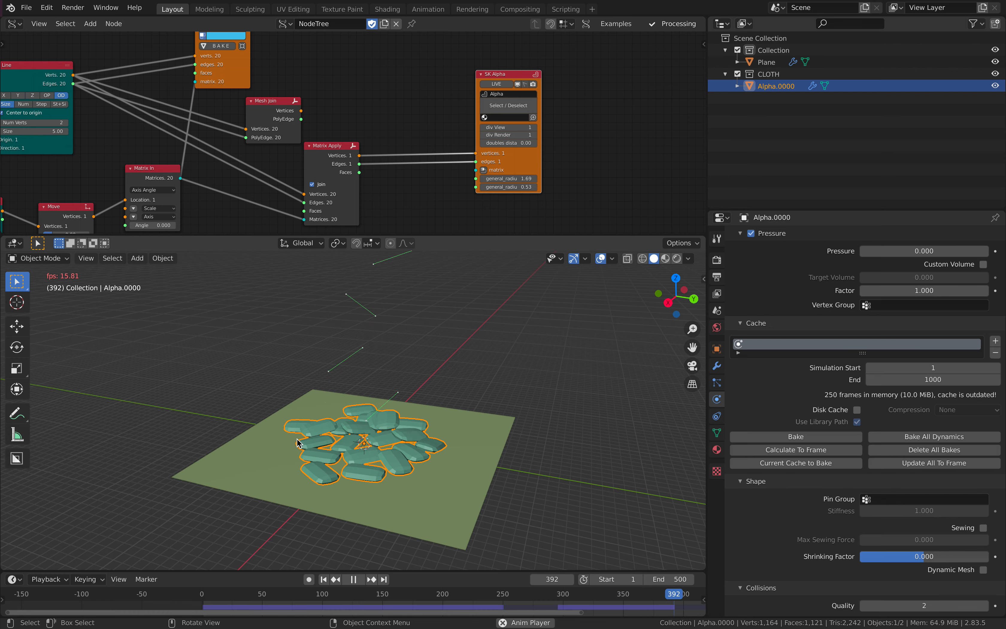
middle_click_drag(299, 442, 486, 537)
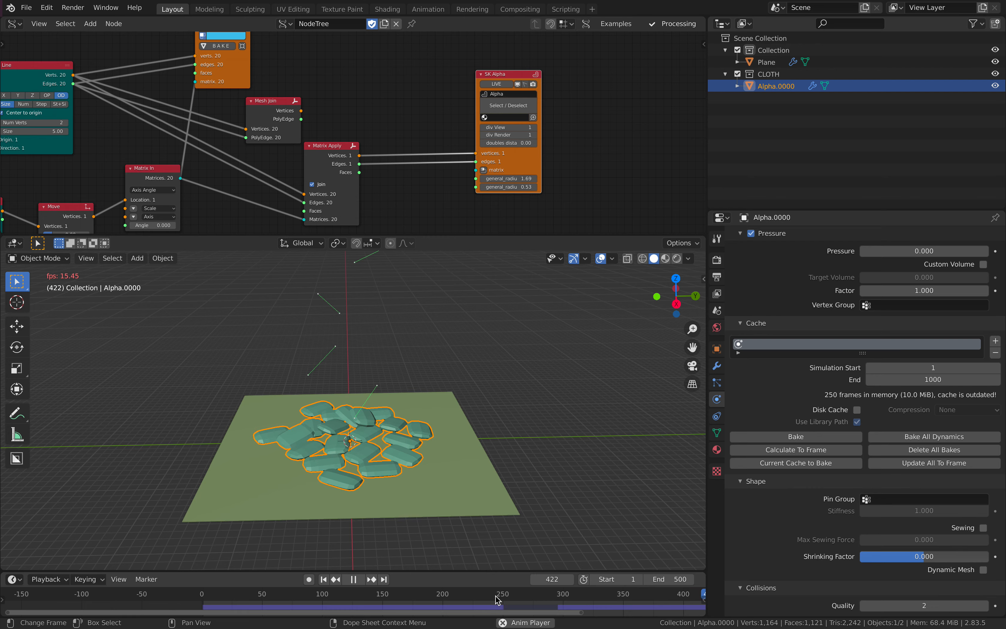
- Replay the simulation from an earlier frame while viewing the pile, stop it and return to frame 1
left_click(463, 597)
middle_click_drag(431, 419, 357, 415)
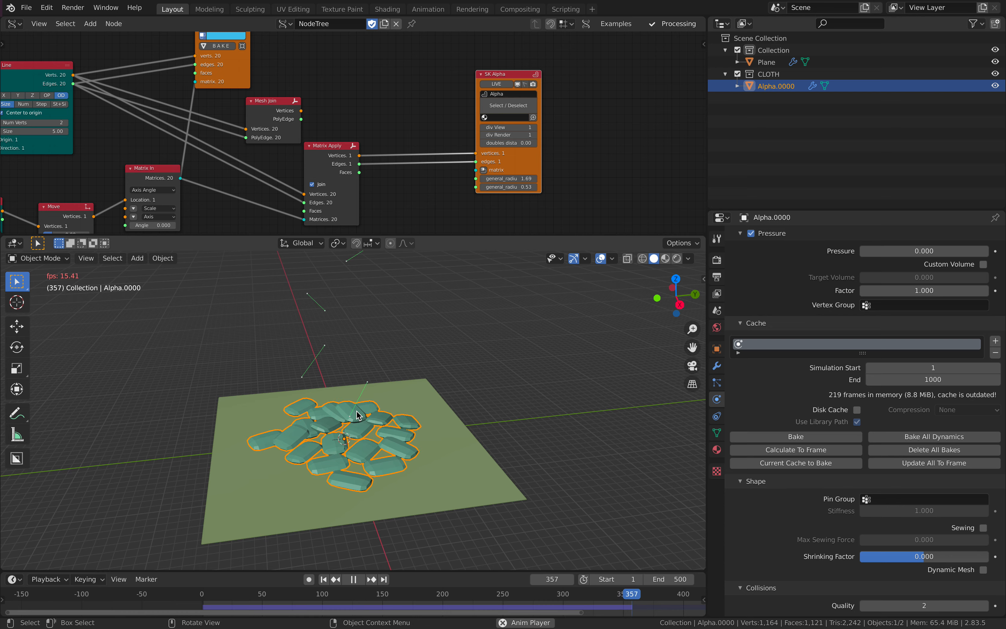
left_click(350, 579)
left_click(322, 580)
middle_click_drag(424, 370, 379, 382)
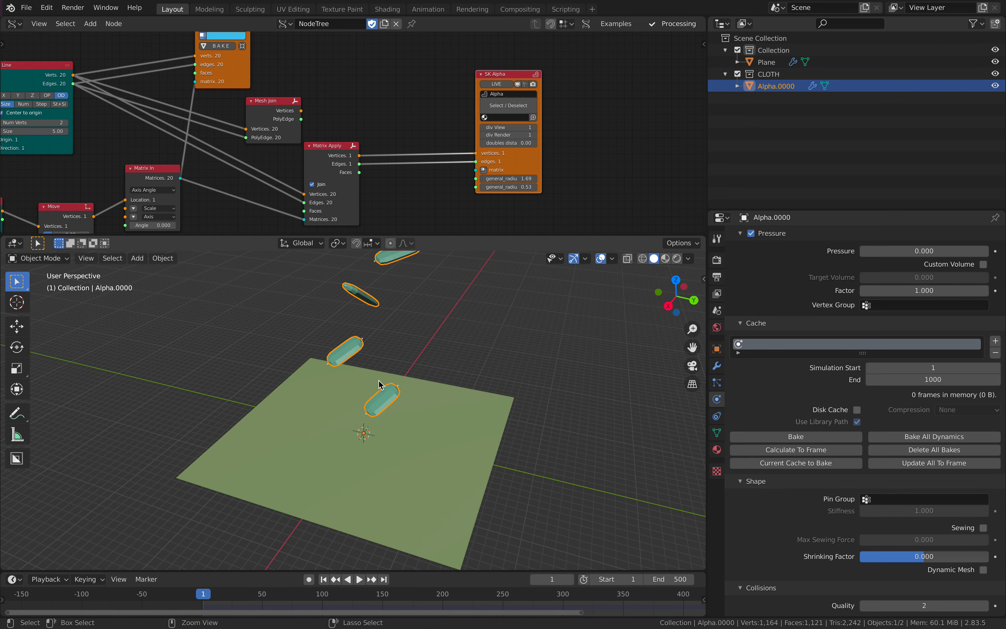
- Save the file, and move the SK Alpha and Matrix Apply nodes away from the others to make room
key("ctrl+s")
scroll(411, 146, "down", 1)
left_click_drag(502, 81, 624, 90)
left_click_drag(337, 149, 481, 140)
middle_click_drag(76, 91, 262, 120)
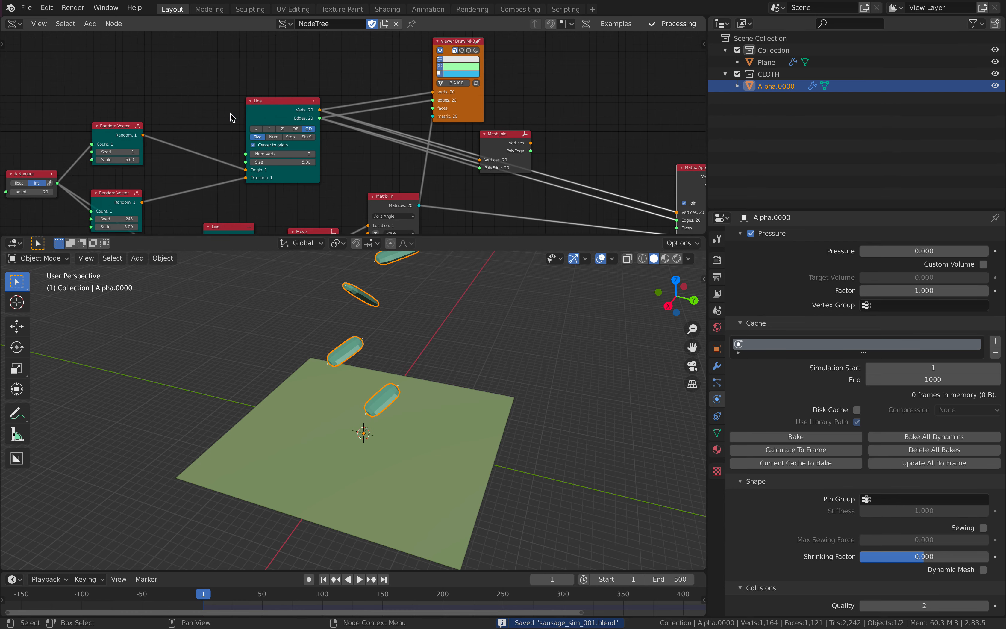
middle_click_drag(452, 128, 300, 123)
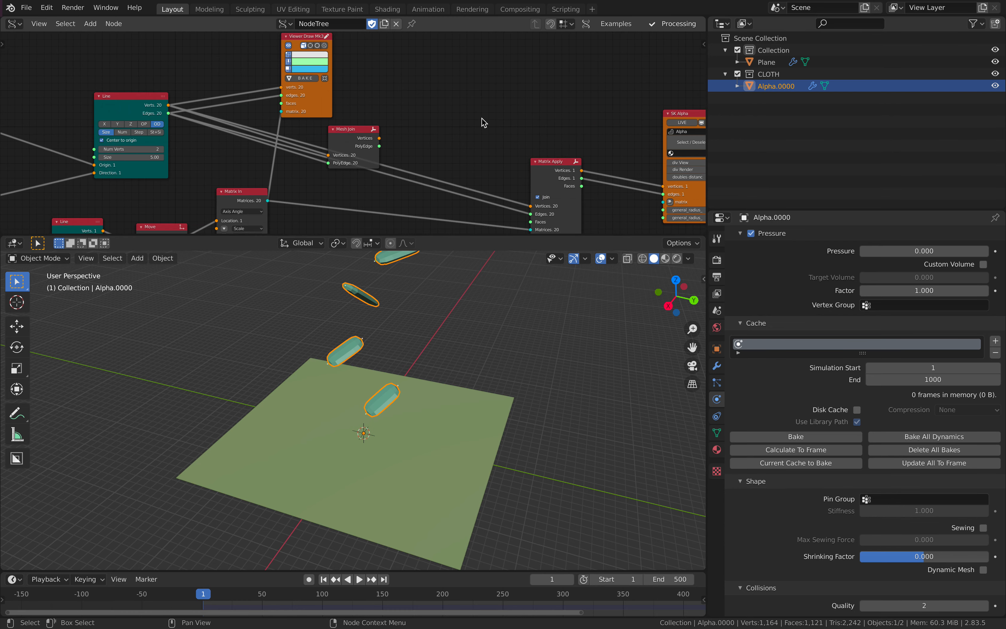
- Add a Circle node in the free space before Matrix Apply, and place it expanded there
key("alt+space")
type("ci")
key("Return")
left_click(459, 95)
key("h")
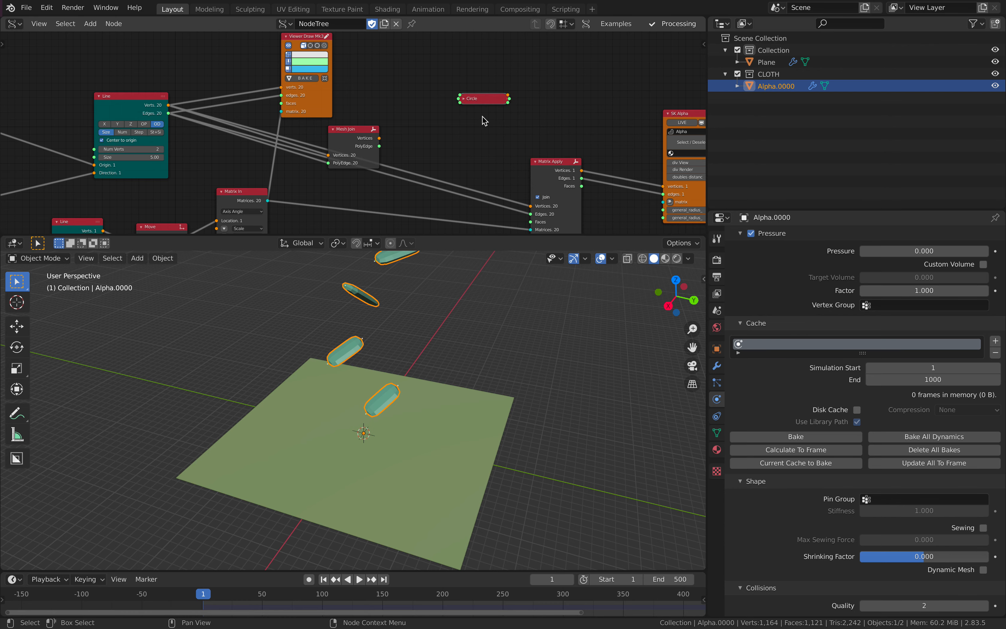
middle_click_drag(485, 121, 448, 104)
left_click(426, 82)
left_click_drag(444, 85, 421, 81)
- Connect the Circle node's vertices and edges to Matrix Apply in place of the line's, and tidy the node positions
left_click(504, 147, "shift")
key("f")
left_click(507, 109)
left_click_drag(495, 205, 514, 195)
left_click_drag(518, 149, 521, 107)
- Set the Circle node's radius to 1.78, and turn on SK Alpha's live updating
left_click_drag(421, 122, 417, 124)
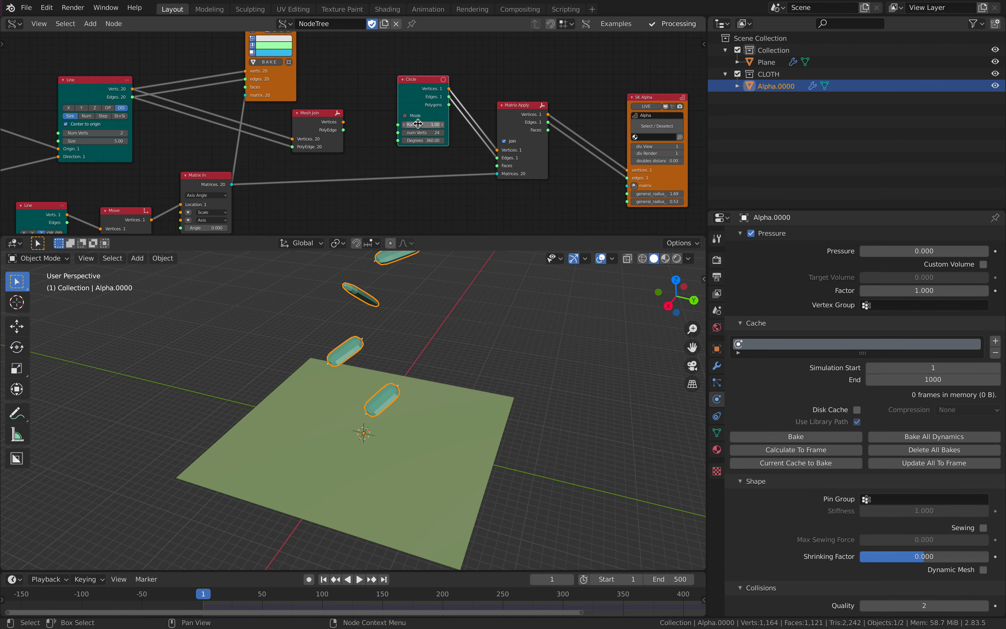
left_click(637, 107)
mouse_move(453, 335)
middle_mouse_down()
mouse_move(482, 334)
mouse_move(467, 333)
middle_mouse_up()
scroll(521, 159, "up", 1)
- Set both SK Alpha general radii to 0.2, and raise them to 0.63 while checking the rings' thickness
middle_click_drag(521, 159, 376, 134)
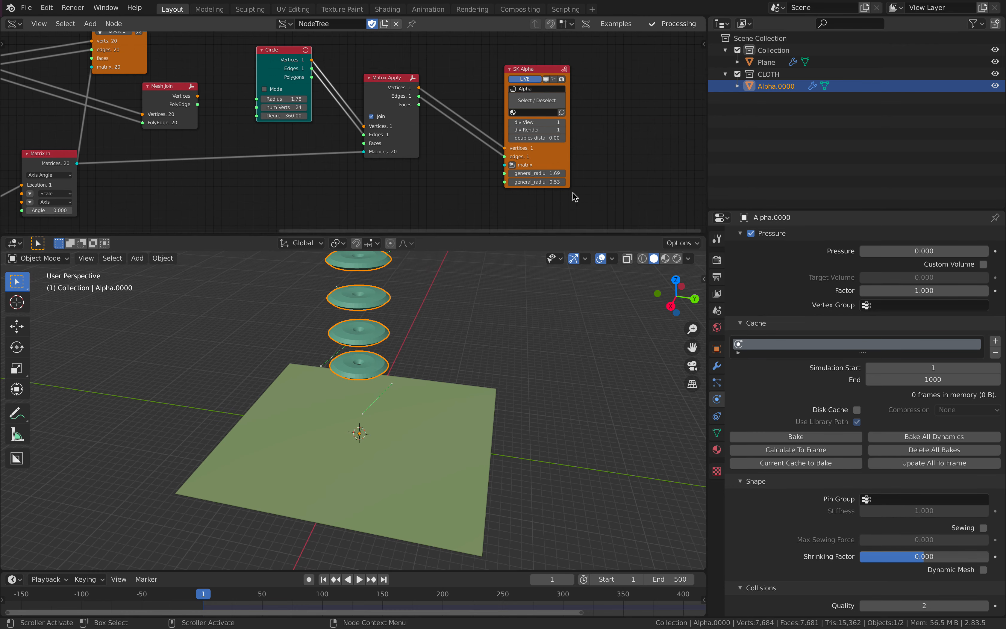
type("0.2")
key("Return")
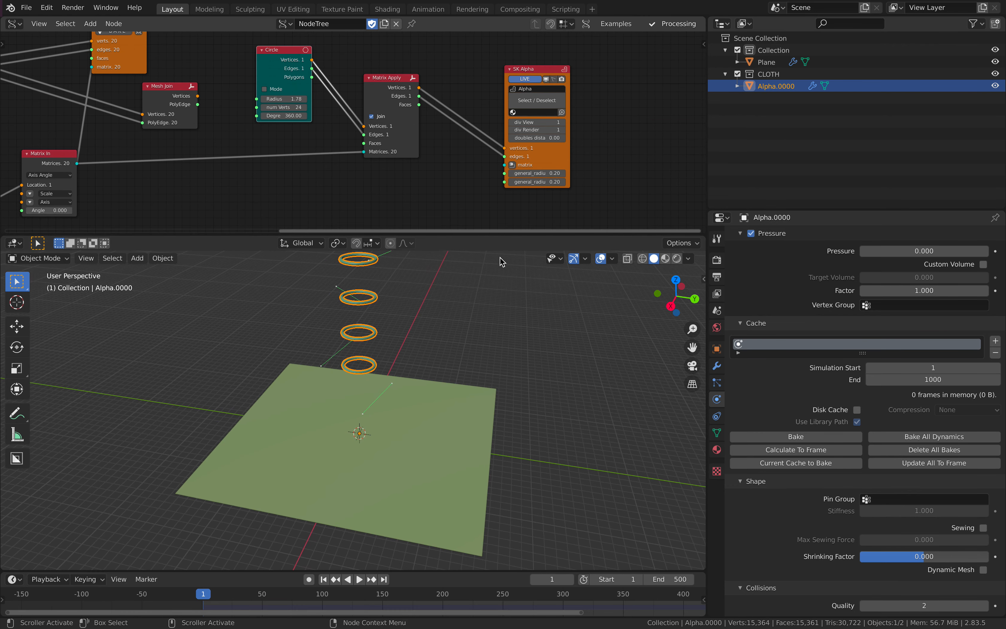
mouse_move(536, 173)
left_mouse_down()
mouse_move(553, 173)
mouse_move(540, 173)
left_mouse_up()
middle_click_drag(457, 384, 411, 405)
scroll(391, 383, "up", 3)
left_click_drag(536, 173, 545, 173)
scroll(442, 337, "down", 3)
middle_click_drag(383, 310, 399, 379)
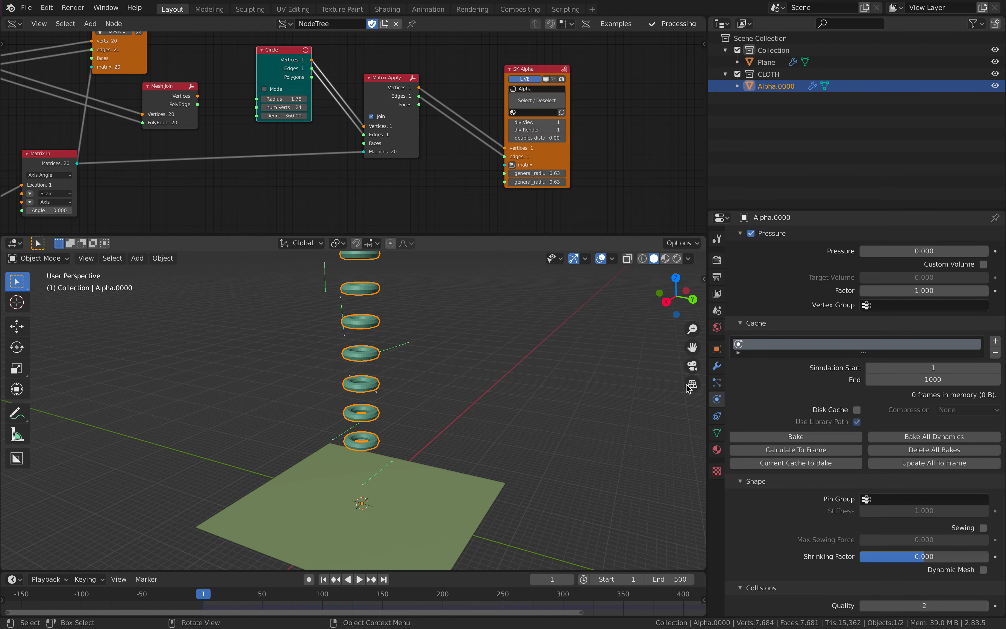
- Reset the rings' Cloth physics by removing it and adding it again
scroll(868, 392, "up", 5)
left_click_drag(1005, 400, 1005, 263)
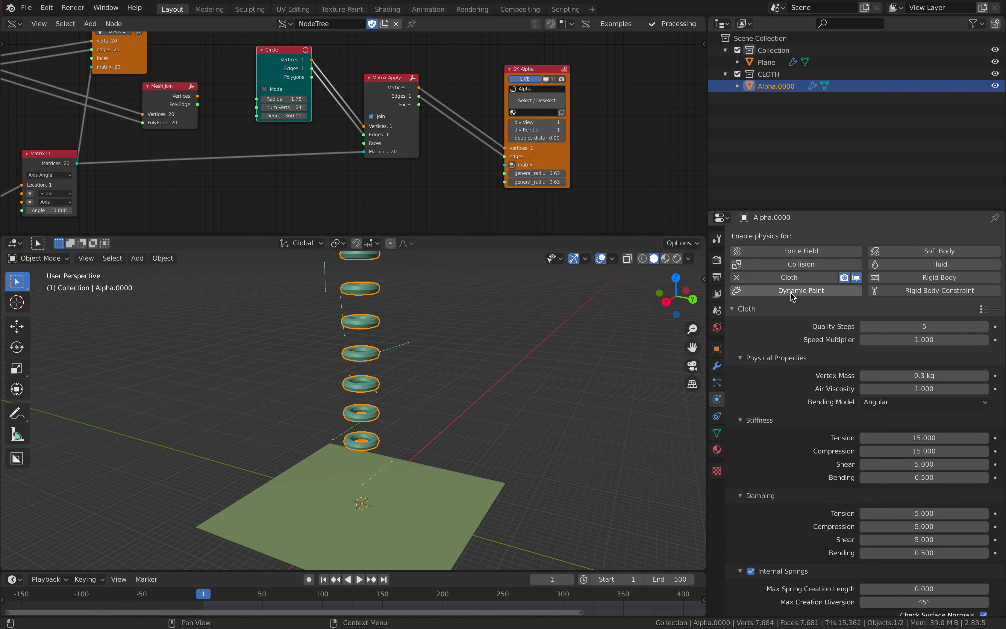
left_click(770, 281)
left_click(780, 284)
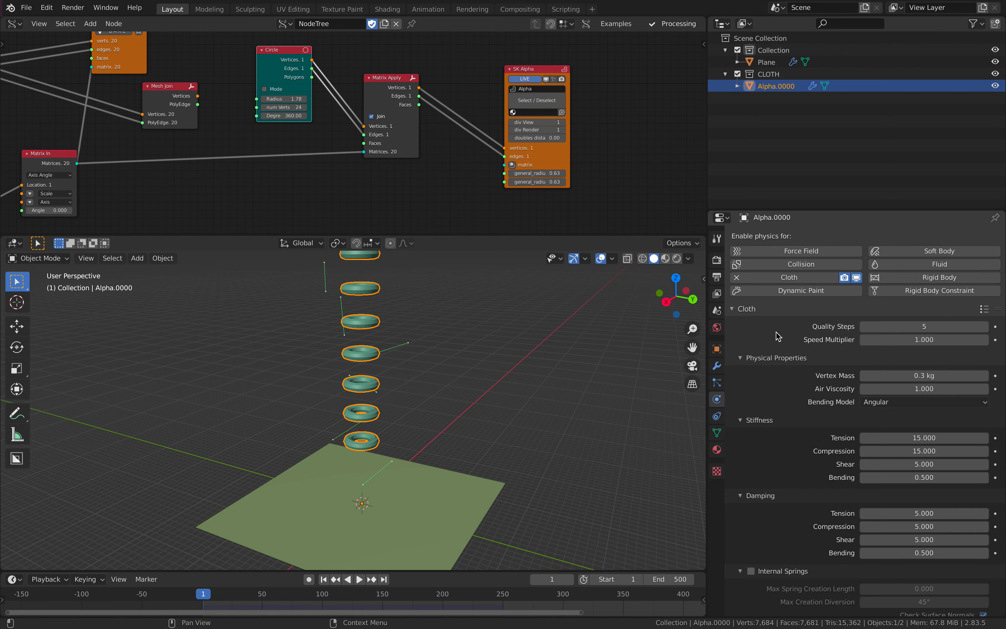
- Enable Pressure and Self Collisions in the rings' Cloth physics
scroll(915, 333, "down", 8)
scroll(865, 416, "down", 8)
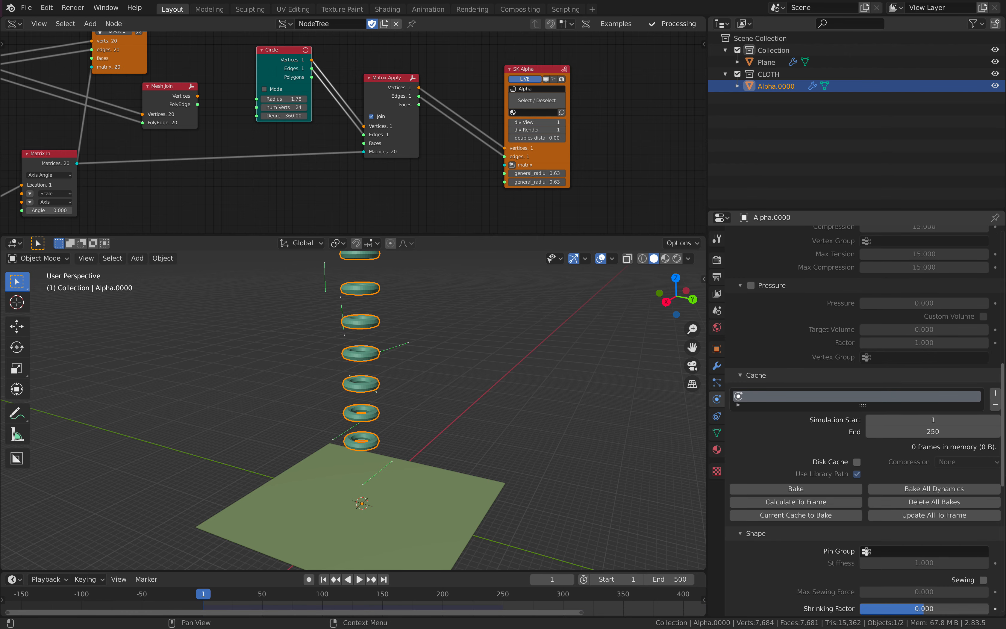
scroll(783, 346, "up", 3)
left_click(751, 345)
scroll(756, 349, "up", 4)
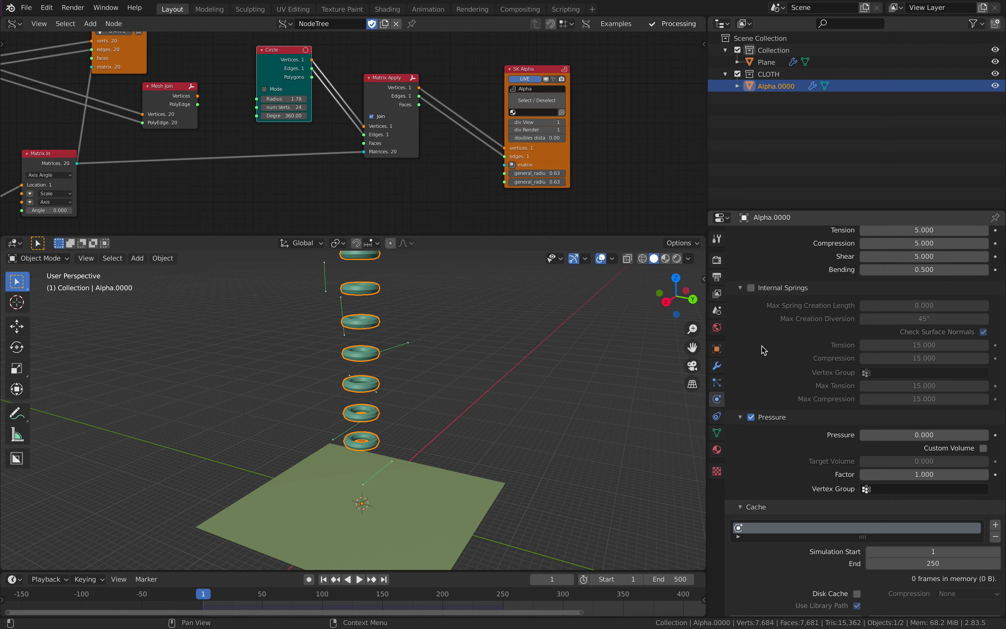
scroll(780, 429, "down", 14)
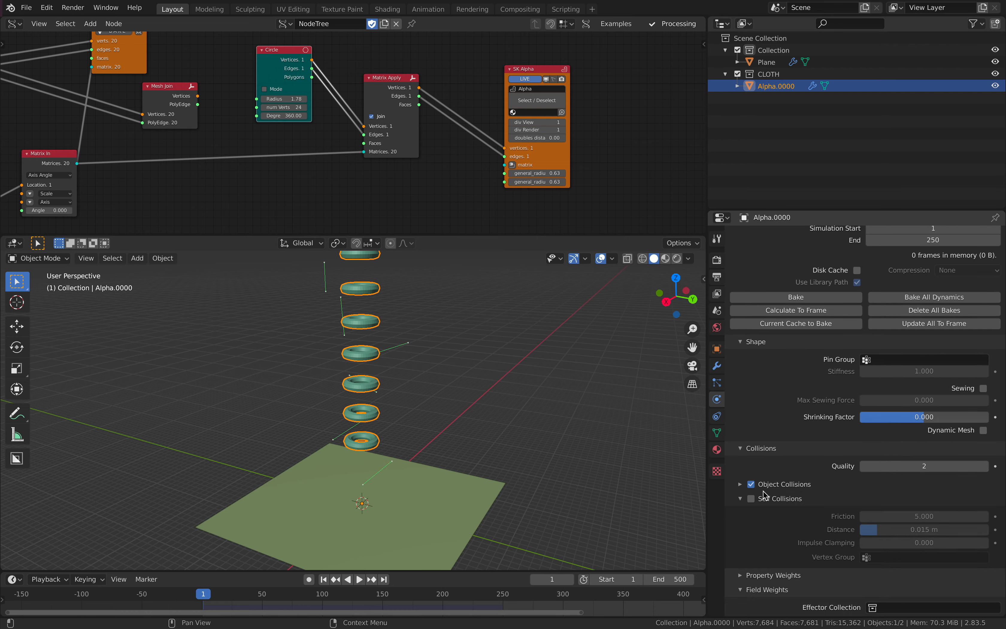
left_click(751, 499)
scroll(760, 514, "down", 4)
scroll(789, 520, "up", 6)
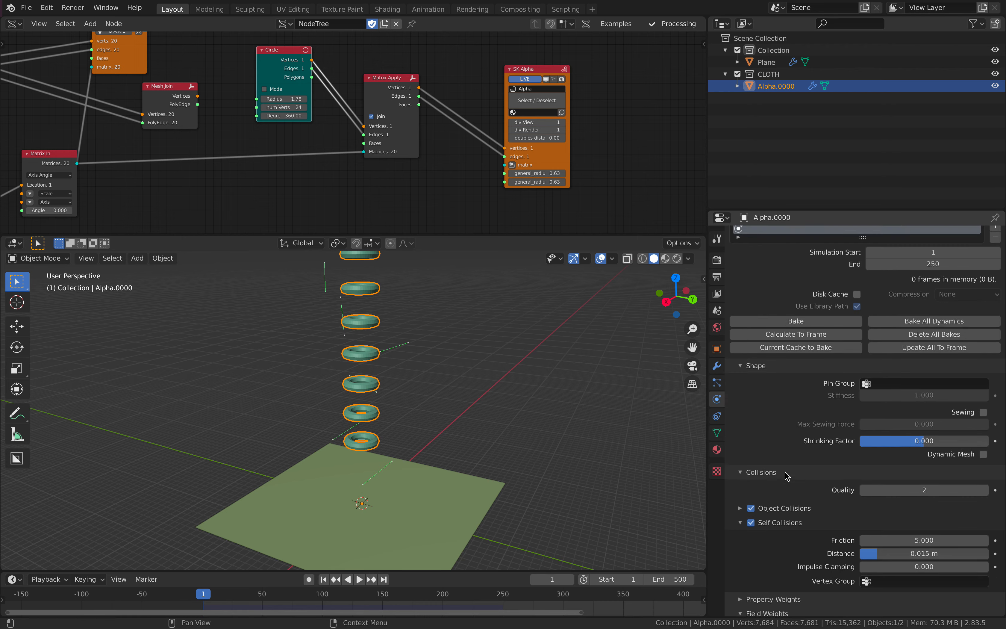
- Set the end frame of the rings' cloth simulation cache to 1000
left_click(950, 277)
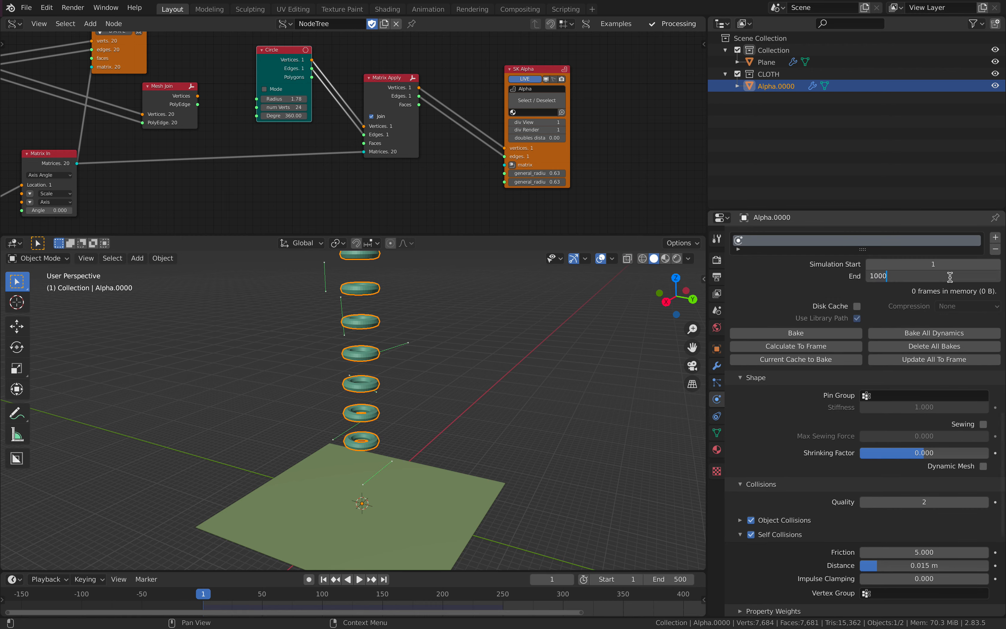
type("1000")
key("Return")
- Turn off SK Alpha's live updating, and save the scene to the Desktop as sausage_sim_002.blend
left_click(524, 79)
left_click(26, 8)
left_click(58, 104)
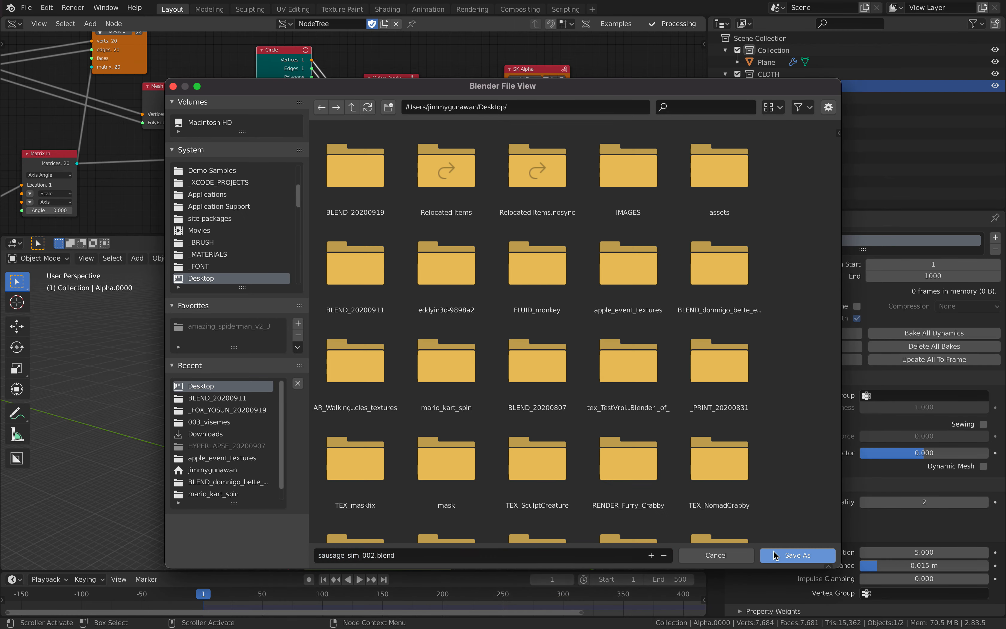
left_click(773, 551)
- Play the cloth simulation to about frame 173, examining from several angles how the rings fall and stack on the plane
key("space")
left_click(352, 579)
left_click(359, 579)
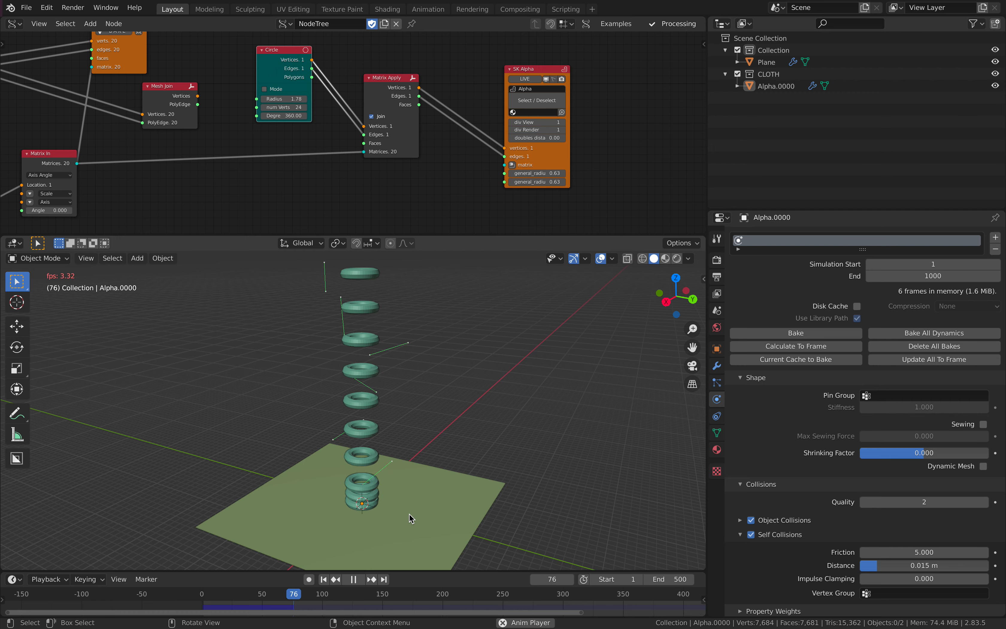
middle_click_drag(438, 420, 427, 389)
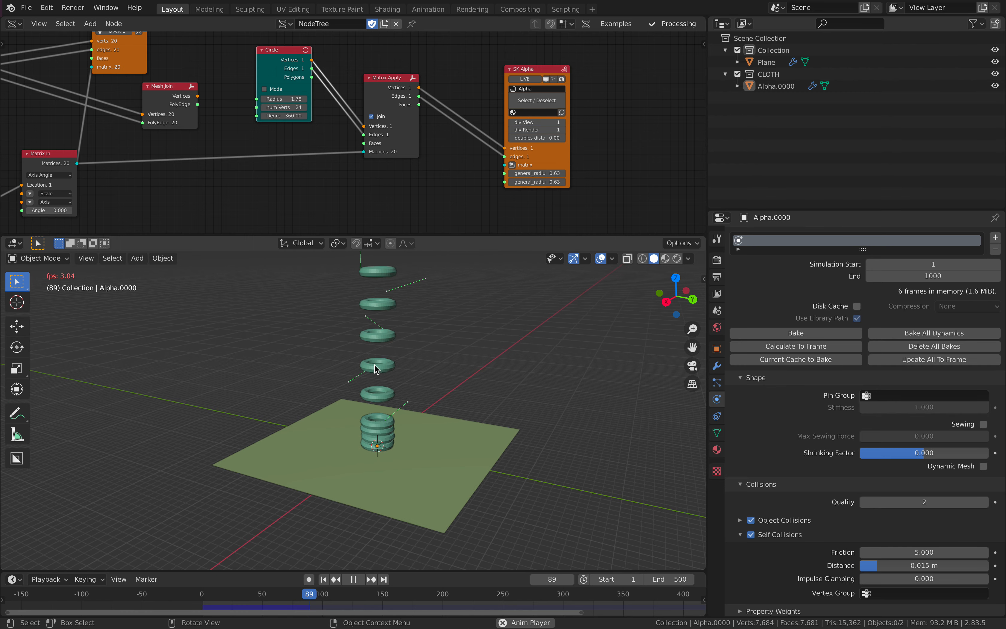
middle_click_drag(379, 382, 393, 402)
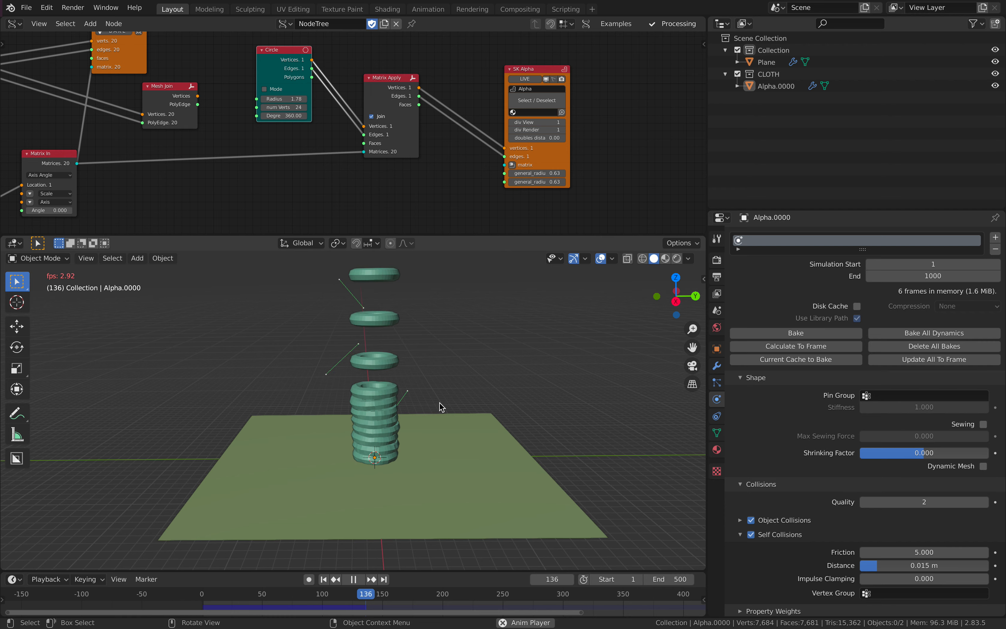
left_click(388, 407)
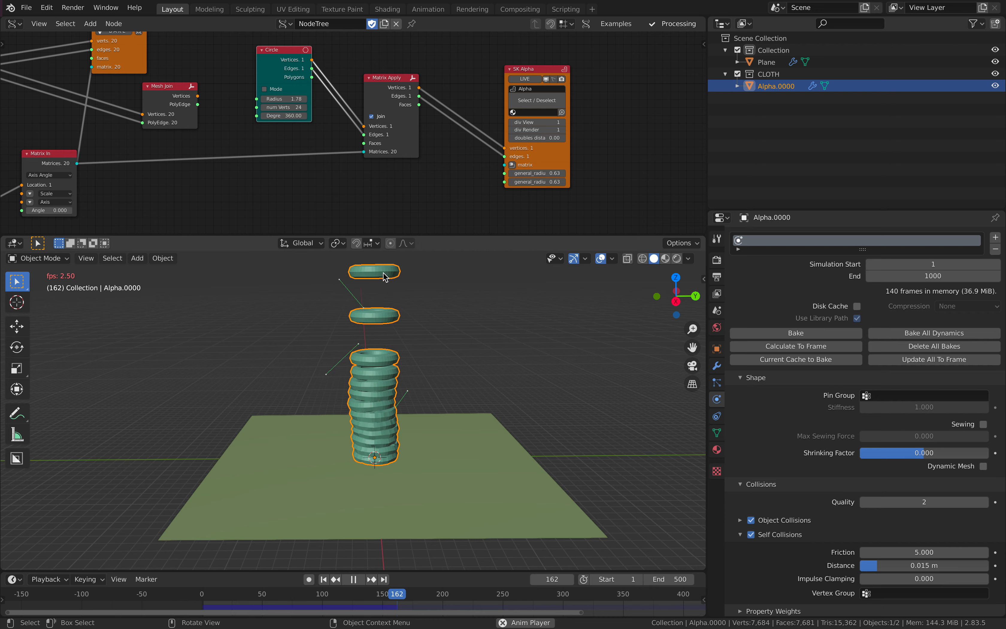
left_click(354, 580)
middle_click_drag(386, 458, 423, 448)
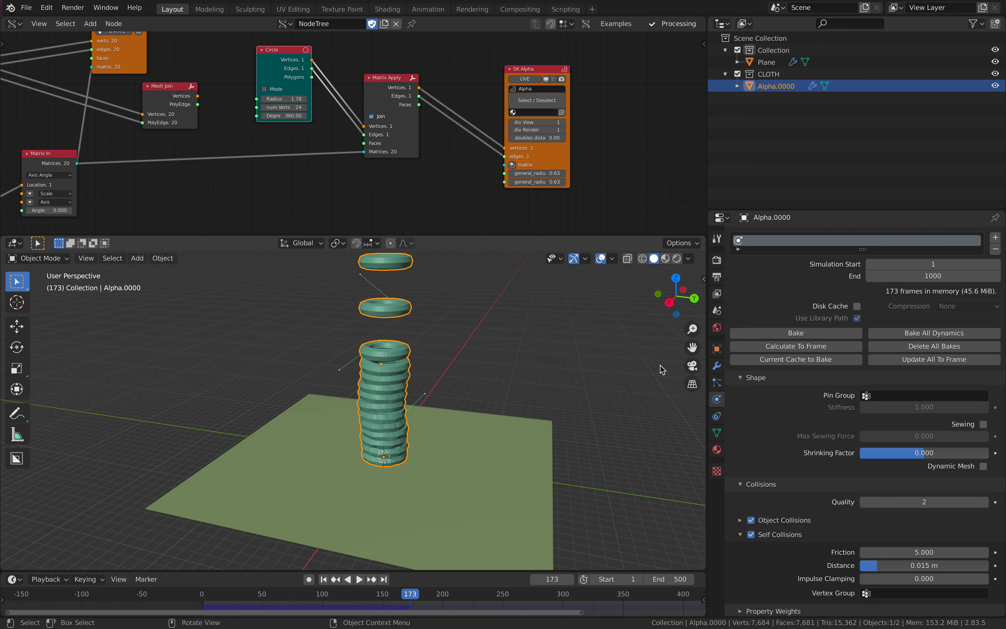
- Add a Remesh modifier after Cloth on the rings, and check the remeshed stack up close
left_click(717, 366)
left_click(801, 236)
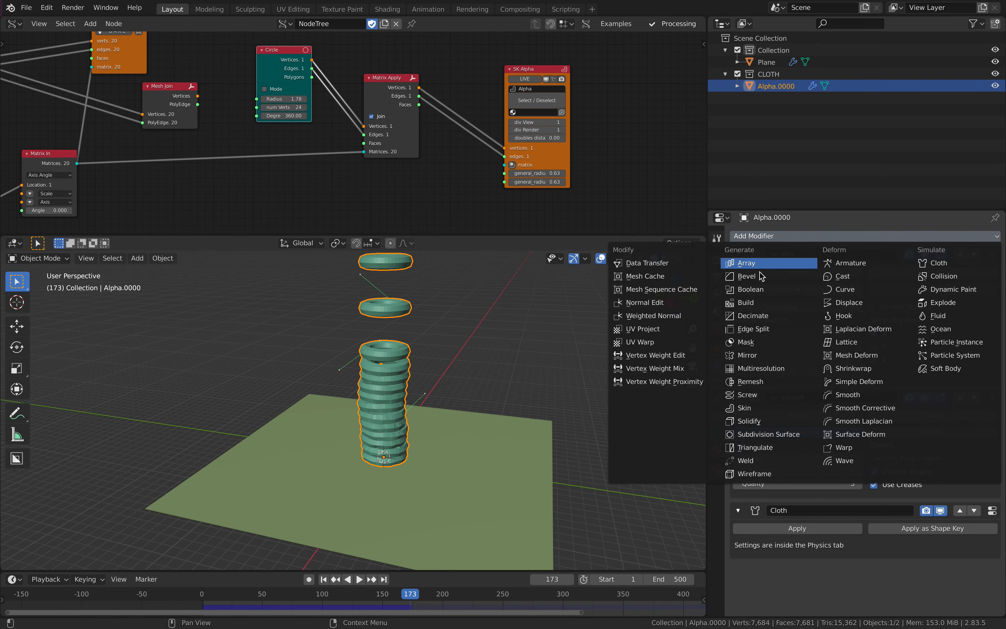
left_click(755, 380)
middle_click_drag(541, 370, 578, 369)
scroll(503, 371, "up", 4)
middle_click_drag(503, 370, 427, 347)
scroll(530, 386, "down", 3)
scroll(795, 528, "down", 3)
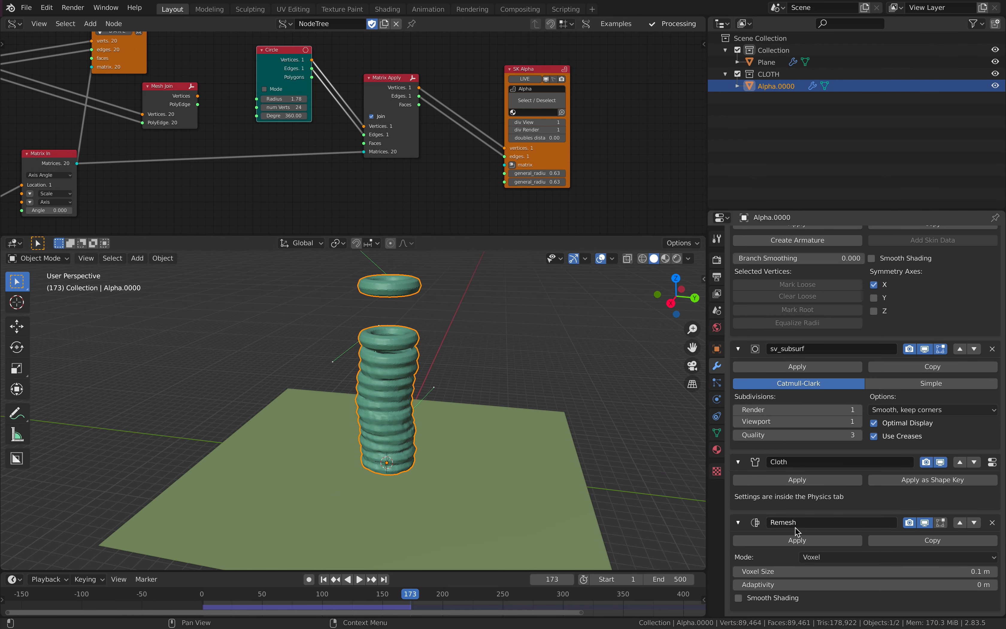
- Set the Remesh modifier's voxel size to 0.206 m with Smooth Shading on, and inspect the deselected stack
middle_click_drag(528, 422, 564, 414)
left_click(866, 570)
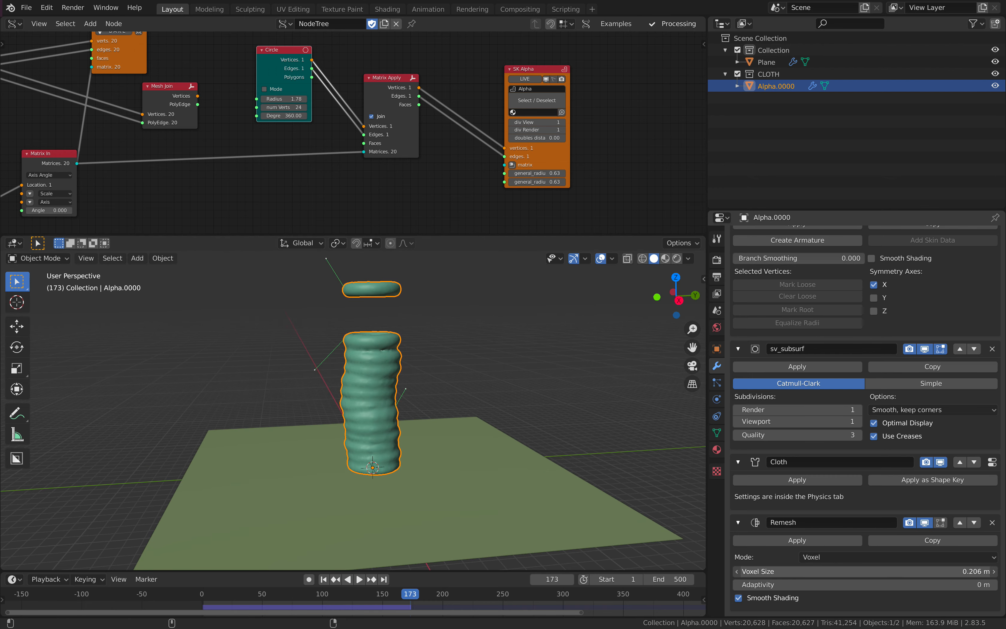
left_click(491, 350)
middle_click_drag(491, 350, 465, 332)
scroll(428, 377, "down", 5)
scroll(428, 374, "up", 6)
scroll(354, 191, "down", 5)
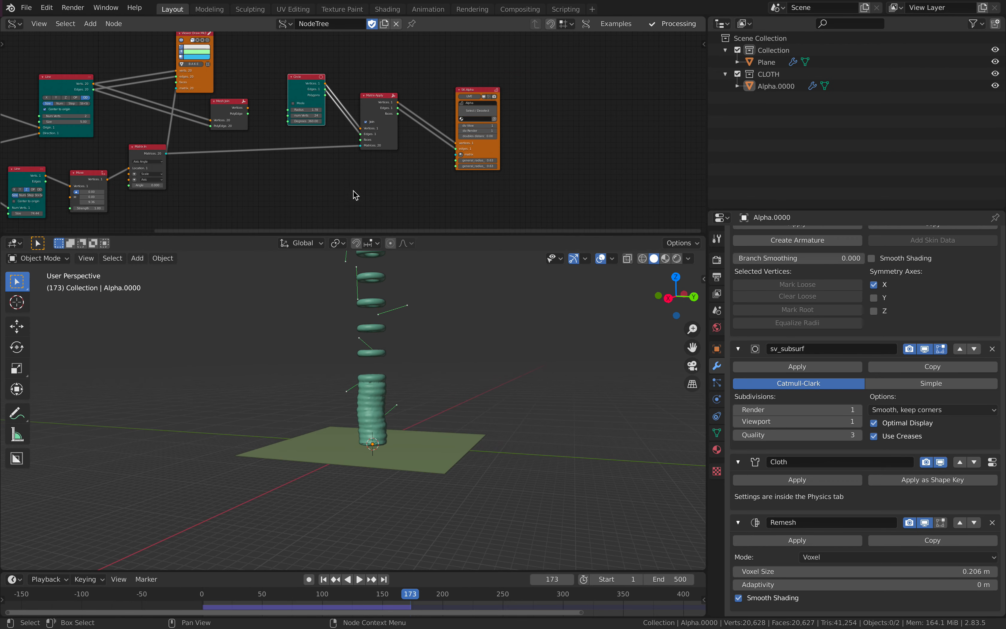
- Connect the Move node's vertices to Matrix In's Axis input as well, and set Matrix In's angle to 180
middle_click_drag(357, 195, 492, 160)
scroll(292, 96, "up", 2)
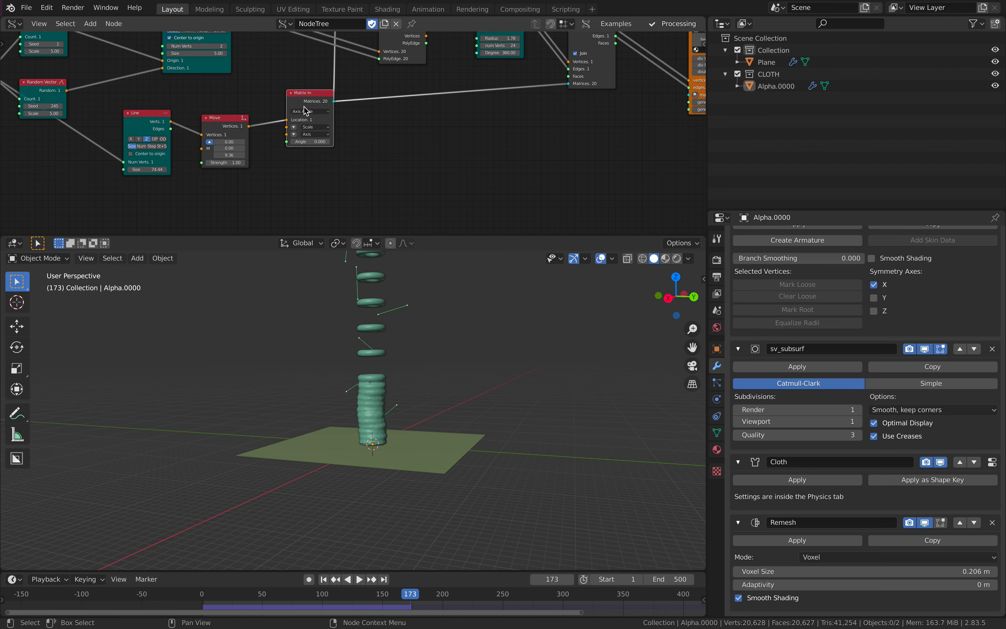
scroll(305, 109, "up", 1)
scroll(271, 146, "up", 2)
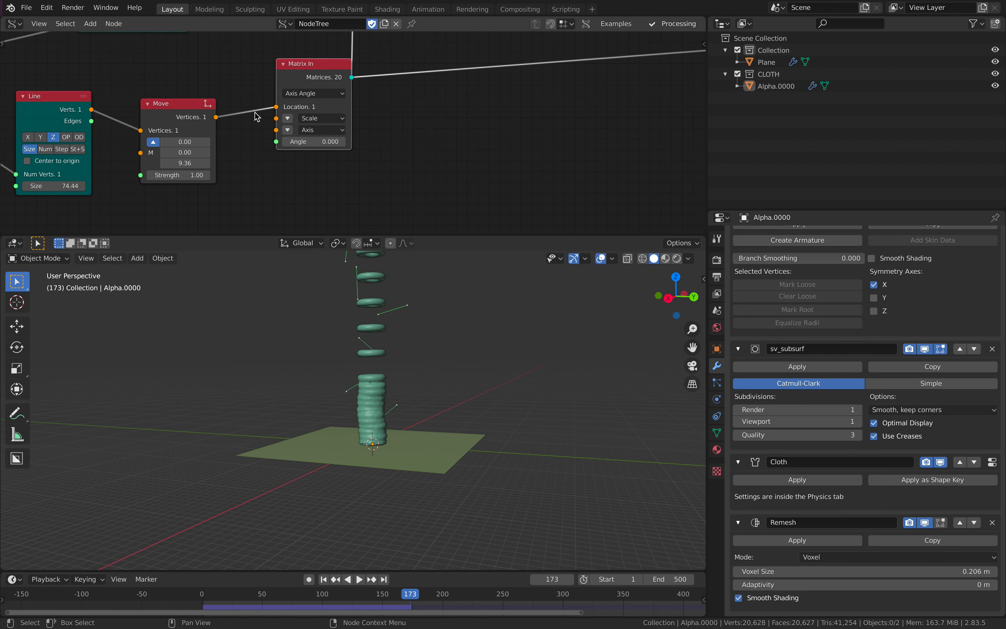
left_click_drag(213, 119, 225, 123)
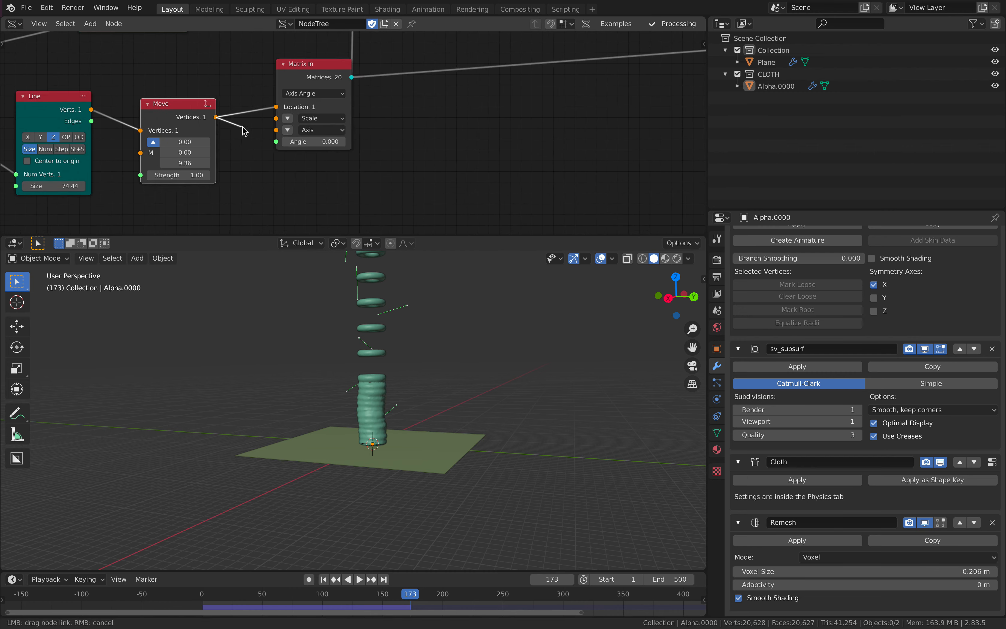
left_click_drag(276, 133, 277, 131)
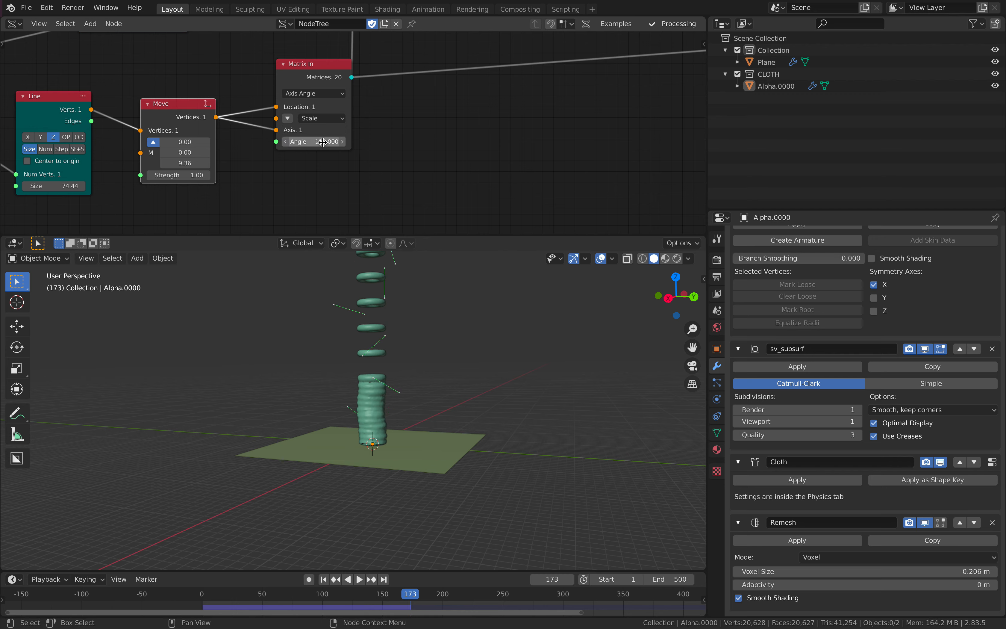
- Turn on Shadow in the 3D viewport's solid shading options
middle_click_drag(515, 369, 496, 372)
mouse_move(398, 254)
middle_mouse_down("shift")
mouse_move(370, 333)
mouse_move(371, 365)
mouse_move(384, 372)
mouse_move(444, 330)
mouse_move(384, 367)
middle_mouse_up("shift")
scroll(371, 335, "down", 2)
scroll(444, 330, "up", 8)
left_click(688, 258)
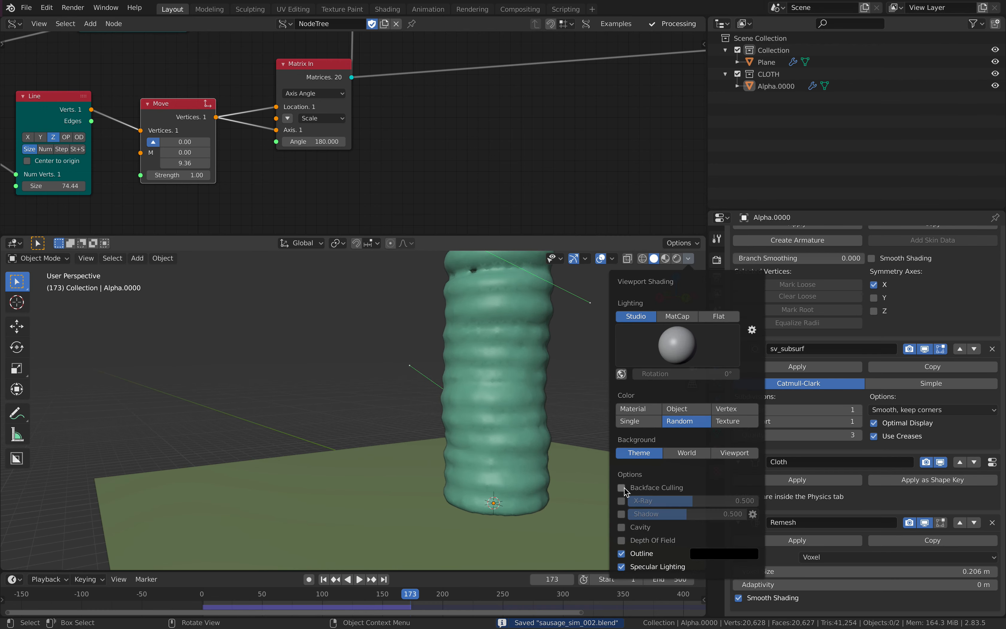
left_click(621, 514)
scroll(380, 365, "down", 2)
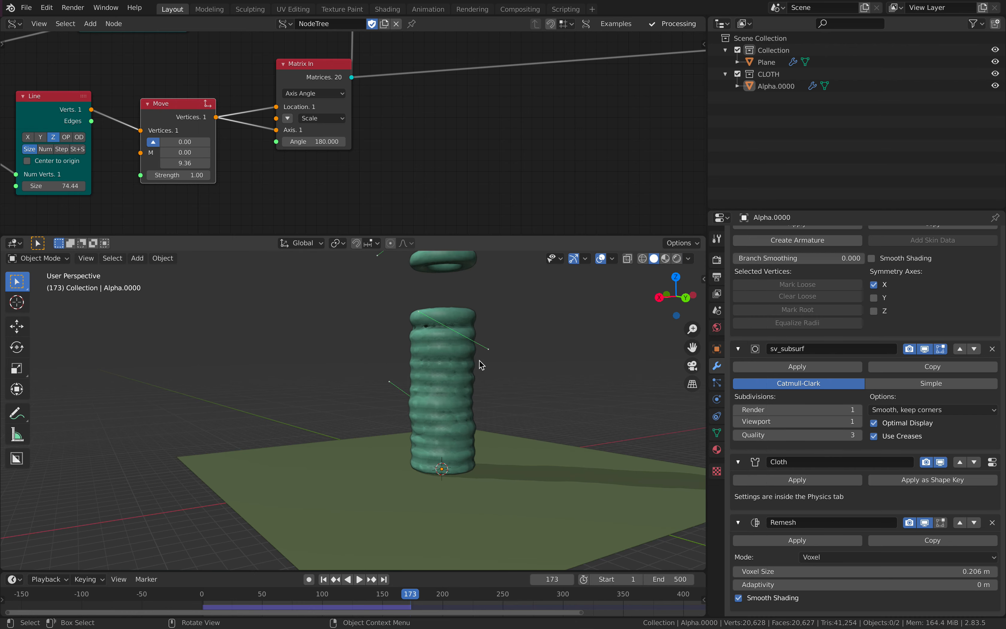
- Resume the simulation from frame 173 to about frame 205, examining the remeshed rings as the tower grows
middle_click_drag(515, 360, 411, 400, "shift")
middle_click_drag(411, 400, 395, 417)
scroll(395, 417, "down", 4)
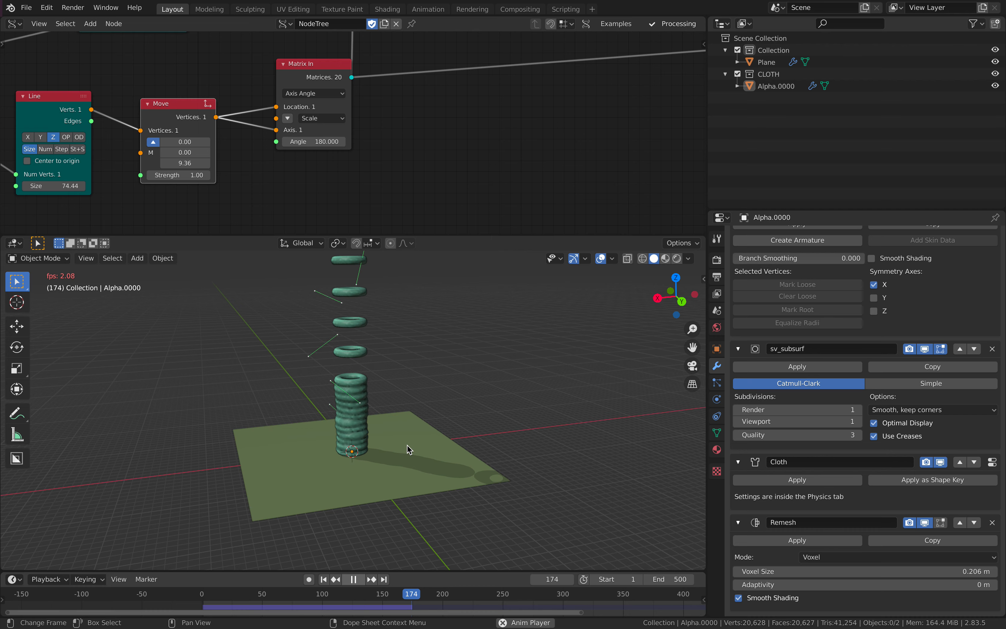
scroll(385, 411, "up", 3)
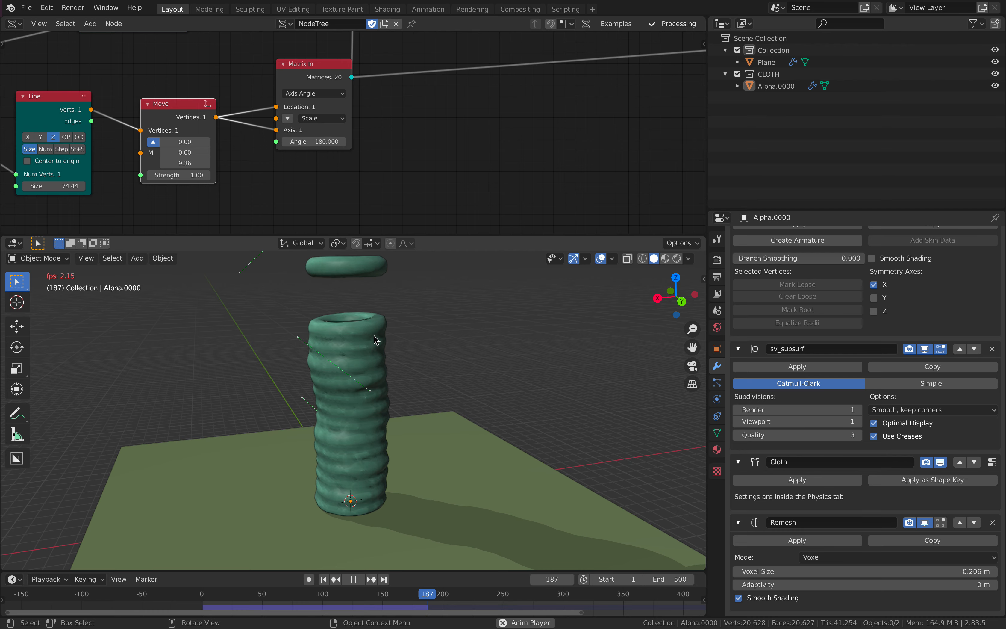
scroll(374, 336, "down", 2)
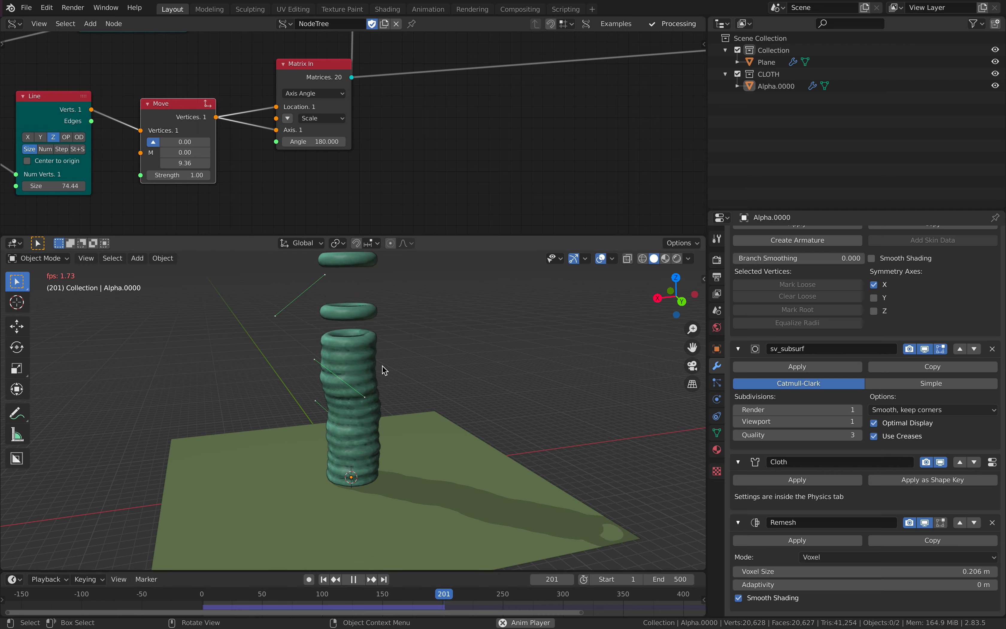
key("space")
middle_click_drag(305, 397, 422, 392)
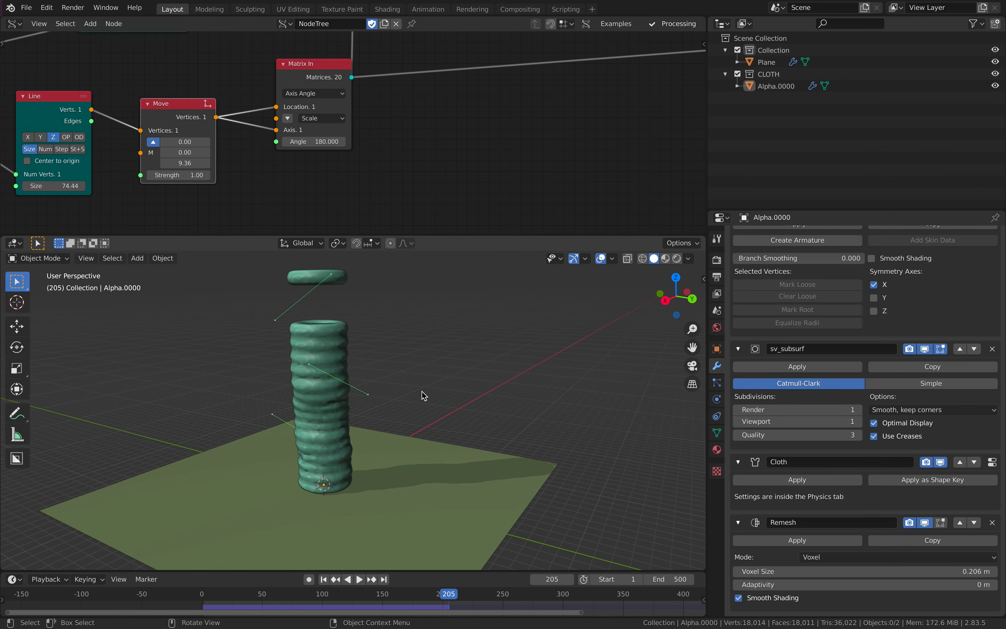
- Tidy the node tree by moving the orange viewer node and the SK Alpha node clear of their neighbours
scroll(417, 167, "down", 5)
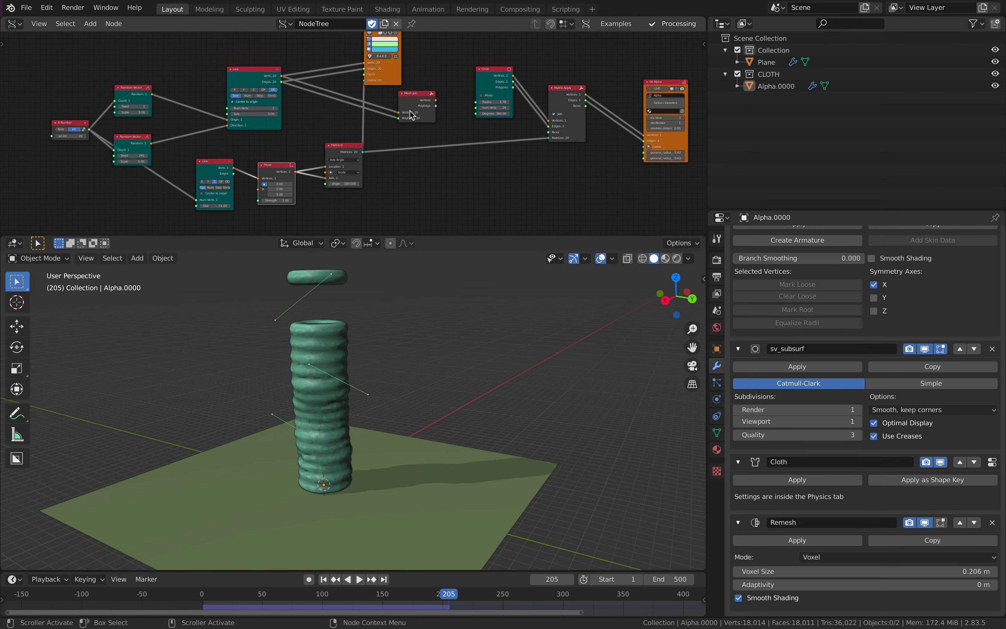
mouse_move(379, 92)
middle_mouse_down()
mouse_move(376, 107)
mouse_move(365, 76)
mouse_move(321, 80)
middle_mouse_up()
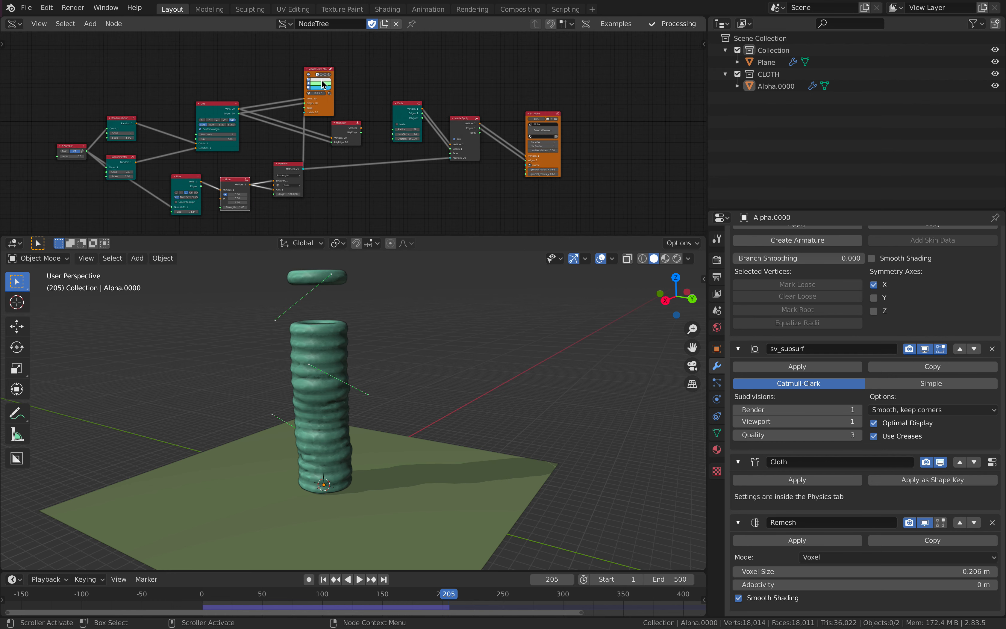
mouse_move(328, 57)
left_mouse_down()
mouse_move(349, 55)
mouse_move(337, 66)
left_mouse_up()
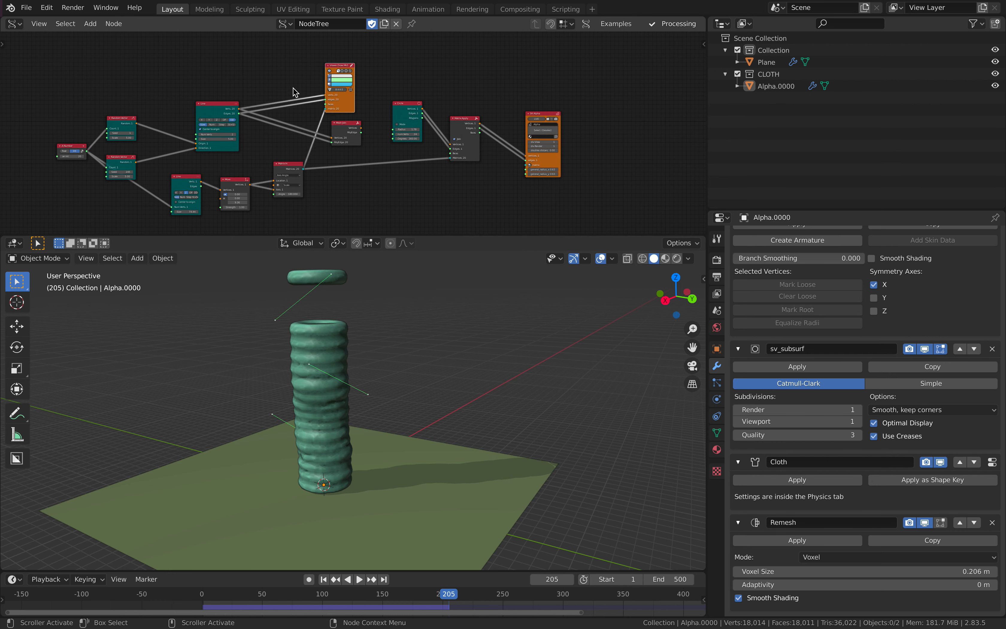
left_click_drag(533, 118, 522, 127)
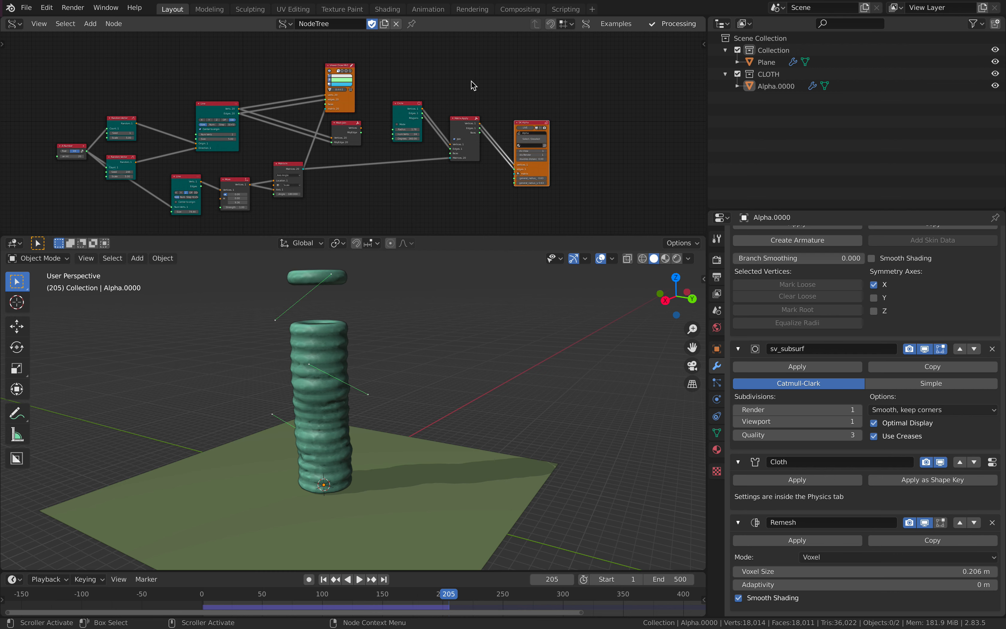